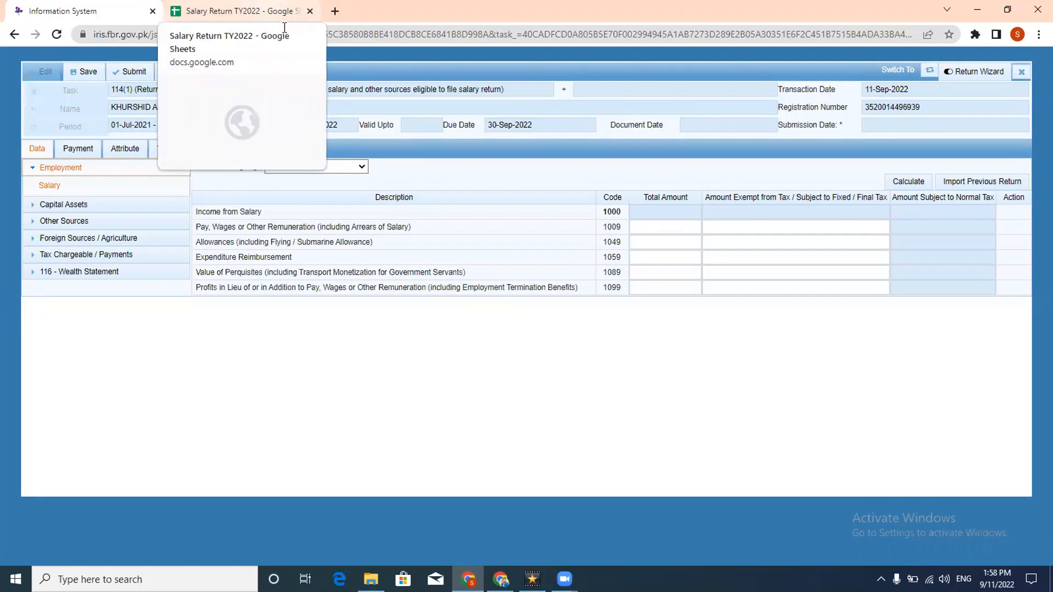
Switch to the Salary Return TY2022 spreadsheet and review the monthly and yearly salary components from Basic Salary to Gross Salary.
left_click(241, 11)
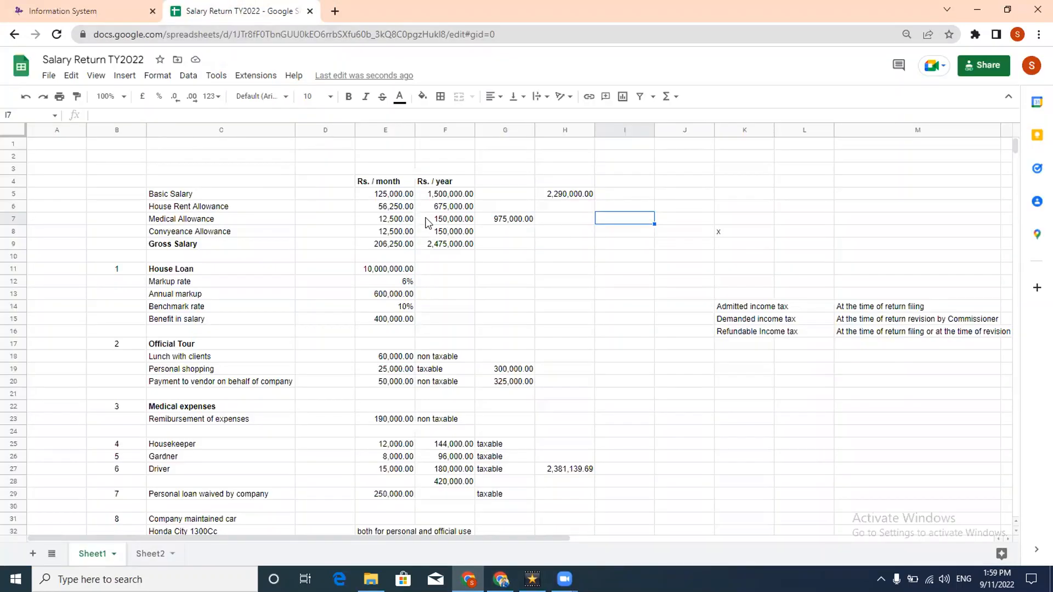
left_click(402, 195)
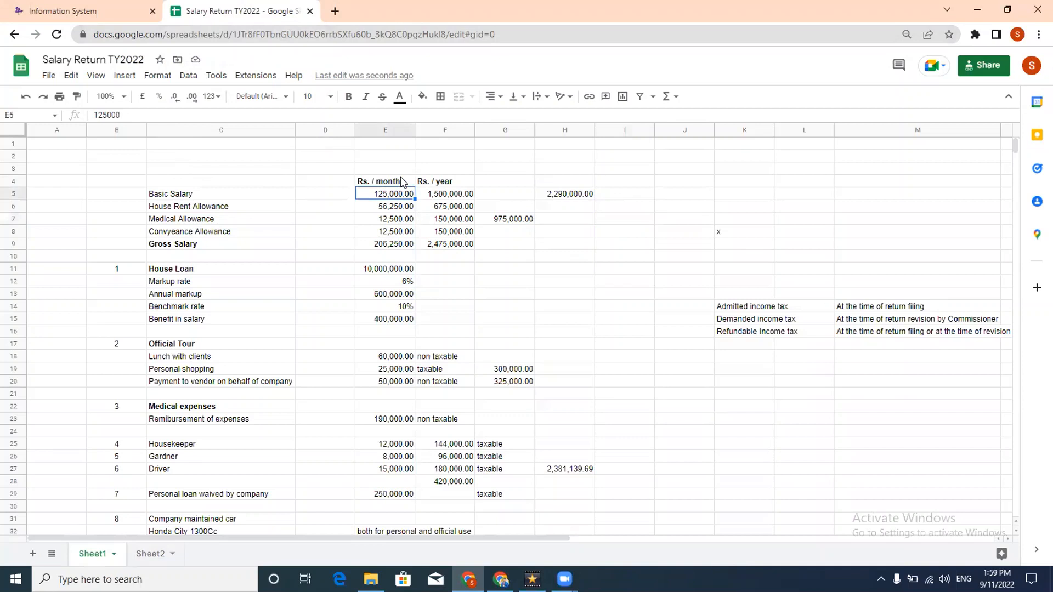
key("Down")
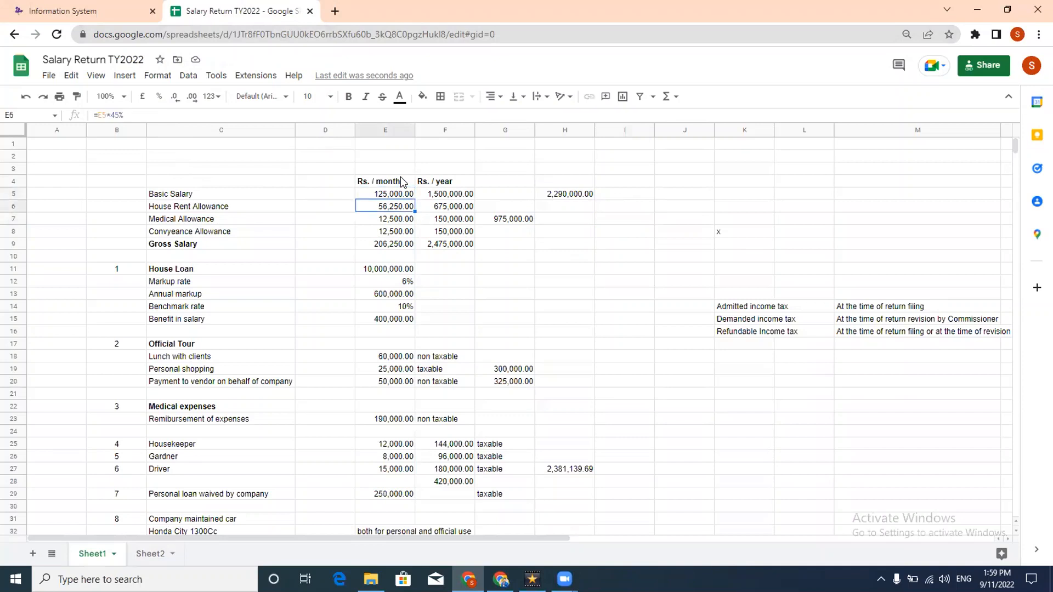
key("Down")
key("Down")
key("Down")
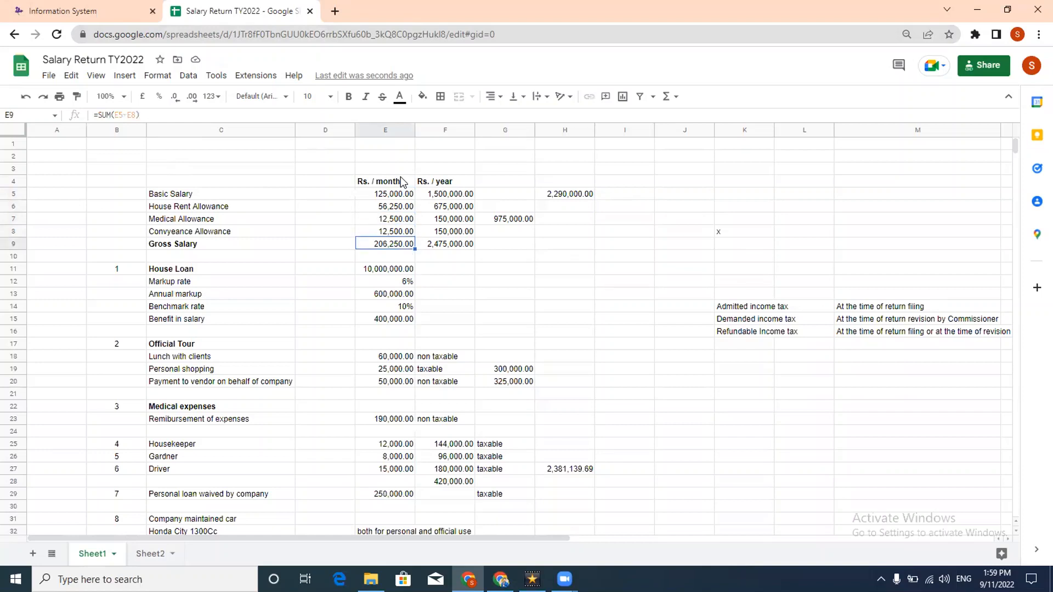
key("Right")
key("Up")
key("Up")
key("Up")
key("Up")
key("Up")
key("Down")
key("Down")
key("Down")
key("Down")
key("Down")
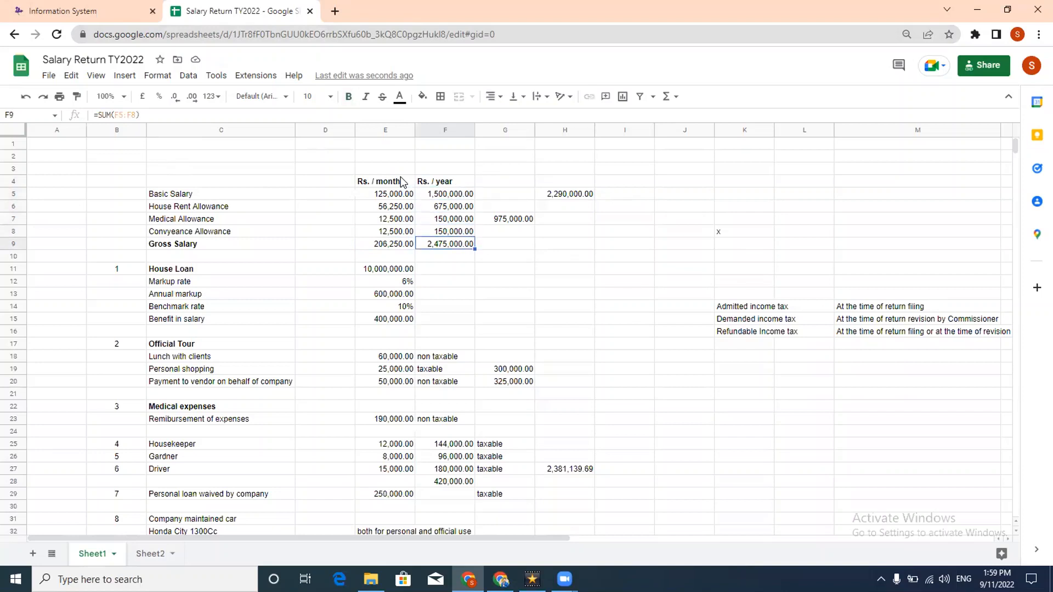
Examine the House Loan figures, including the markup rate, annual markup, benchmark rate and the formula behind the benefit in salary.
key("Left")
key("Left")
key("Down")
key("Down")
key("Right")
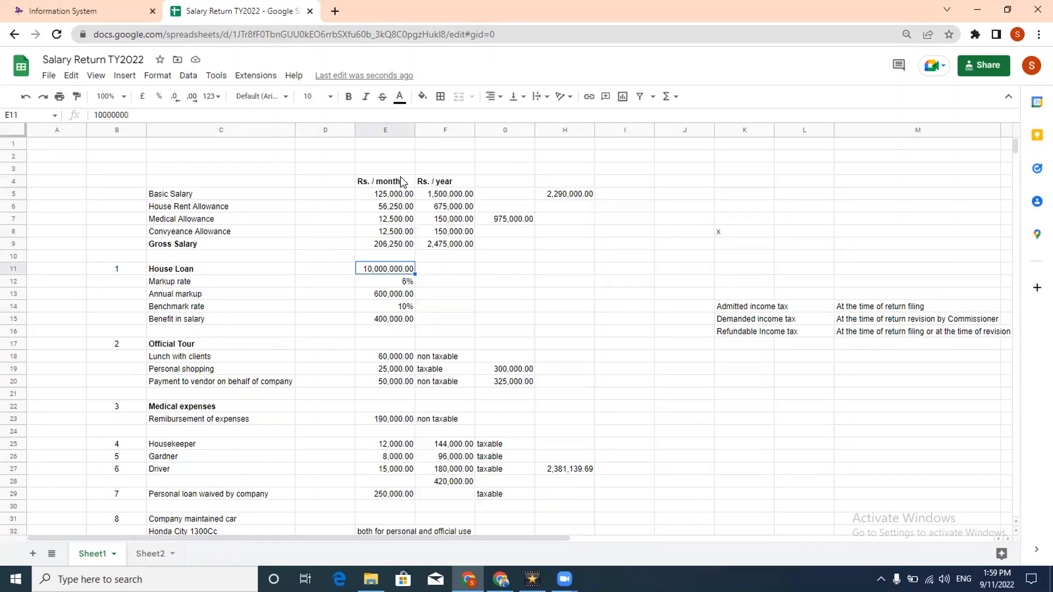
key("Down")
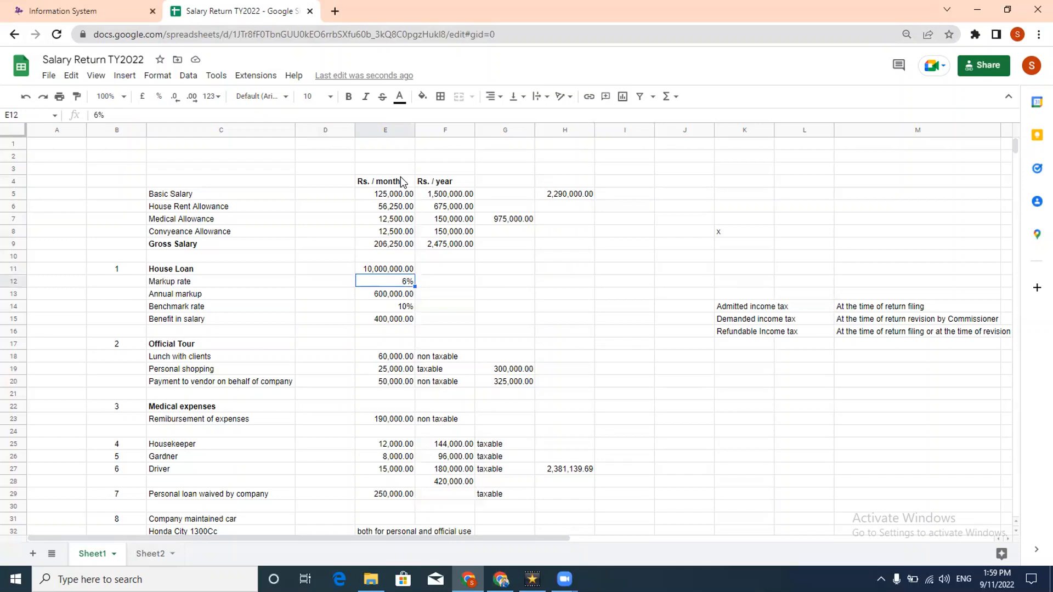
key("Down")
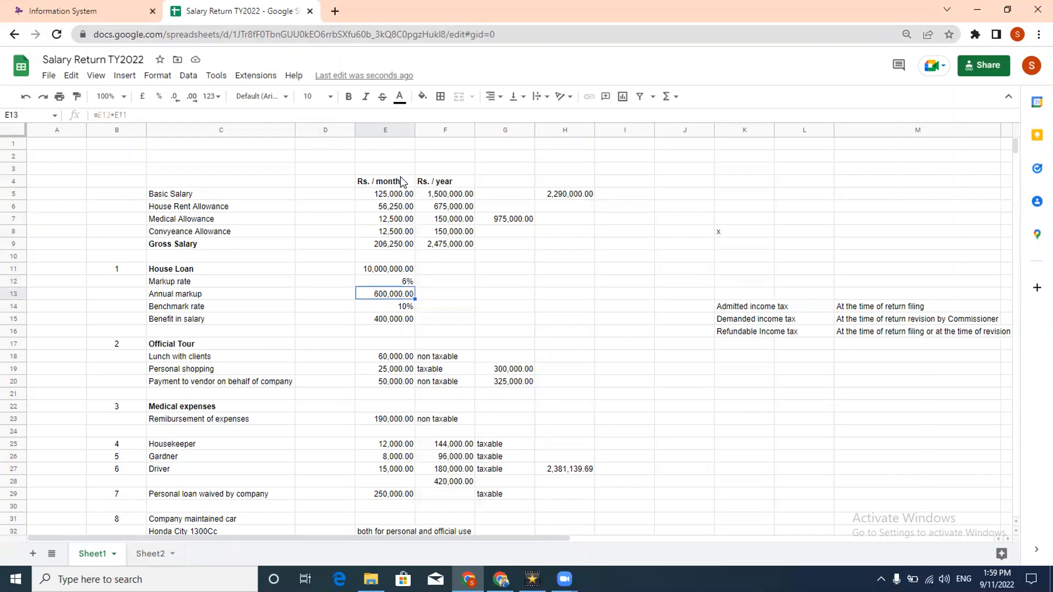
key("Down")
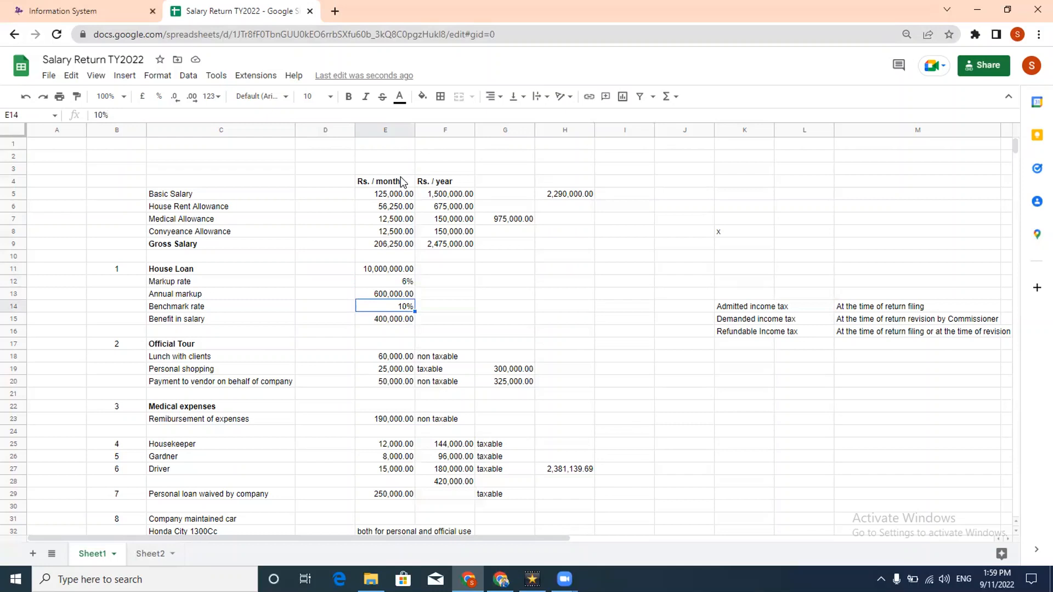
key("Down")
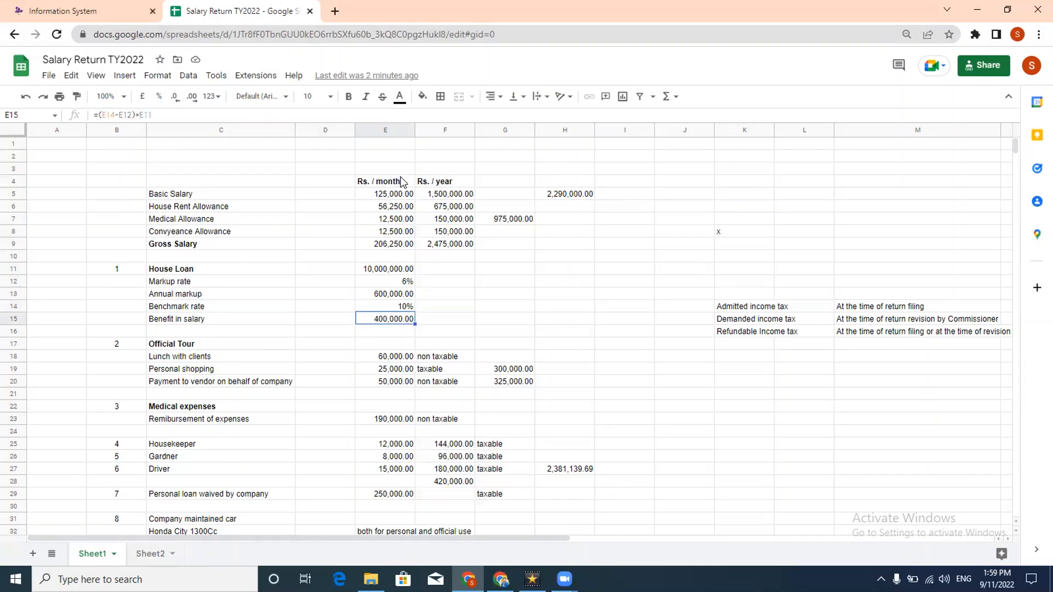
key("F2")
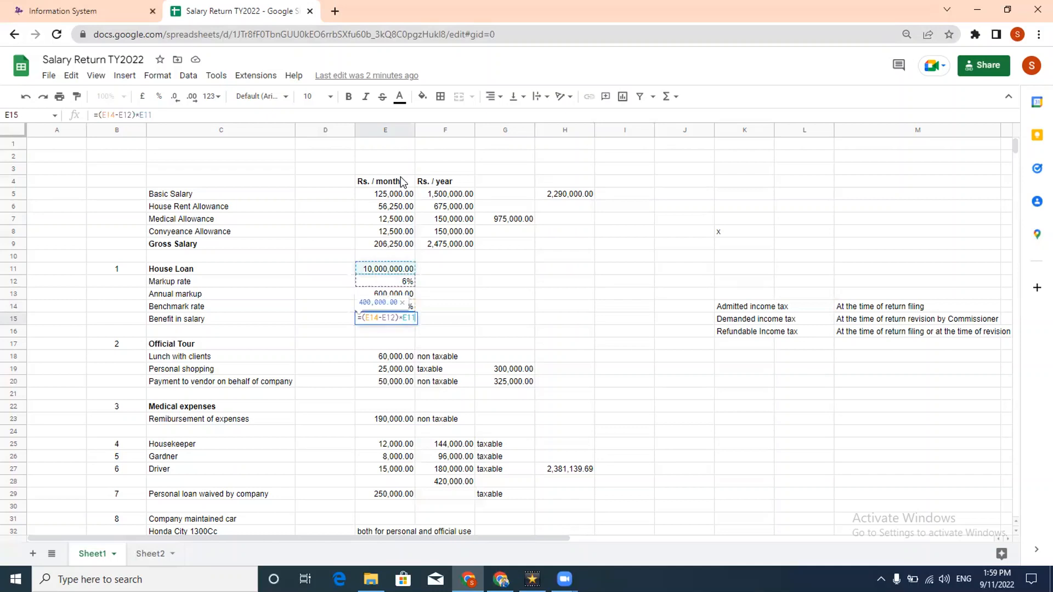
key("Escape")
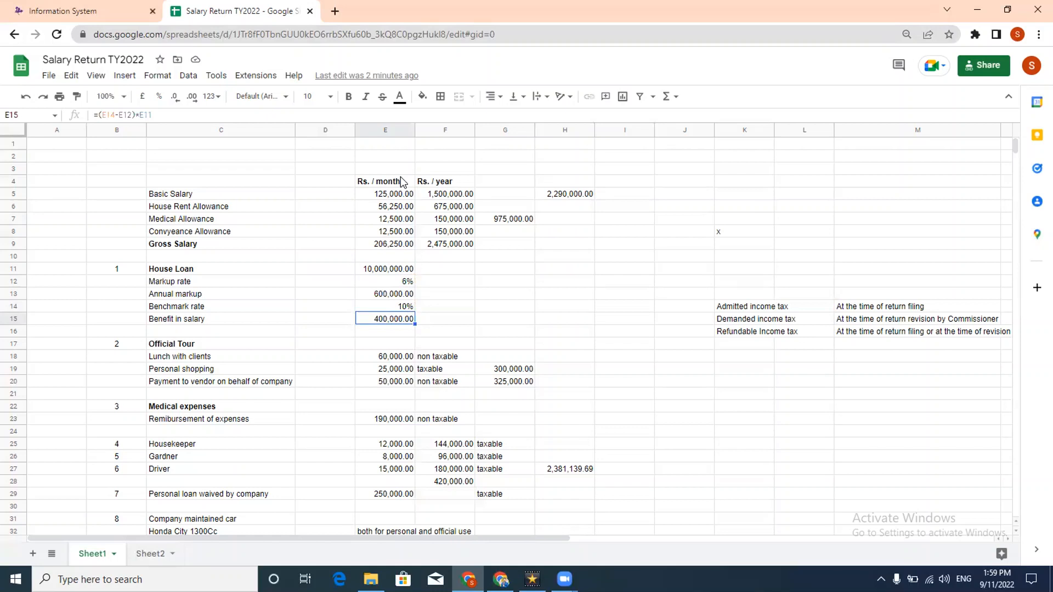
Review the Official Tour amounts and tax status for client lunches, personal shopping and the vendor payment.
key("Down")
key("Down")
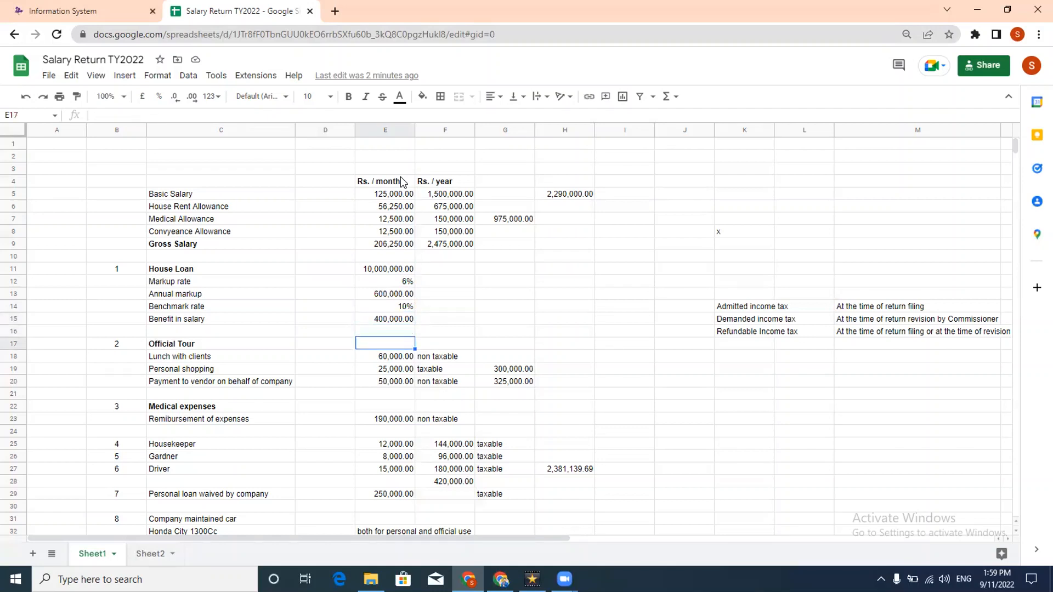
key("Down")
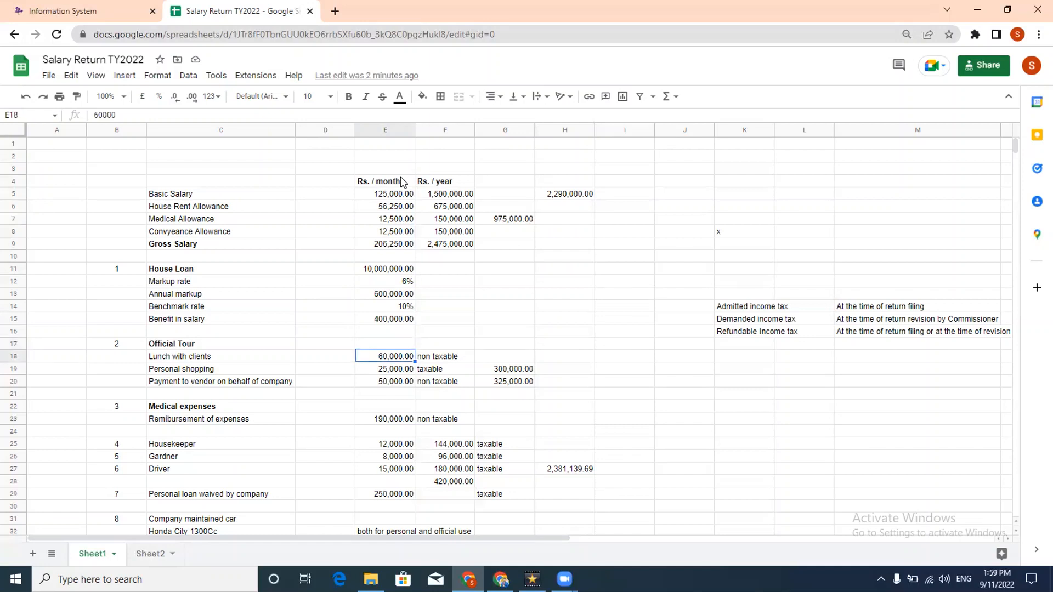
key("Left")
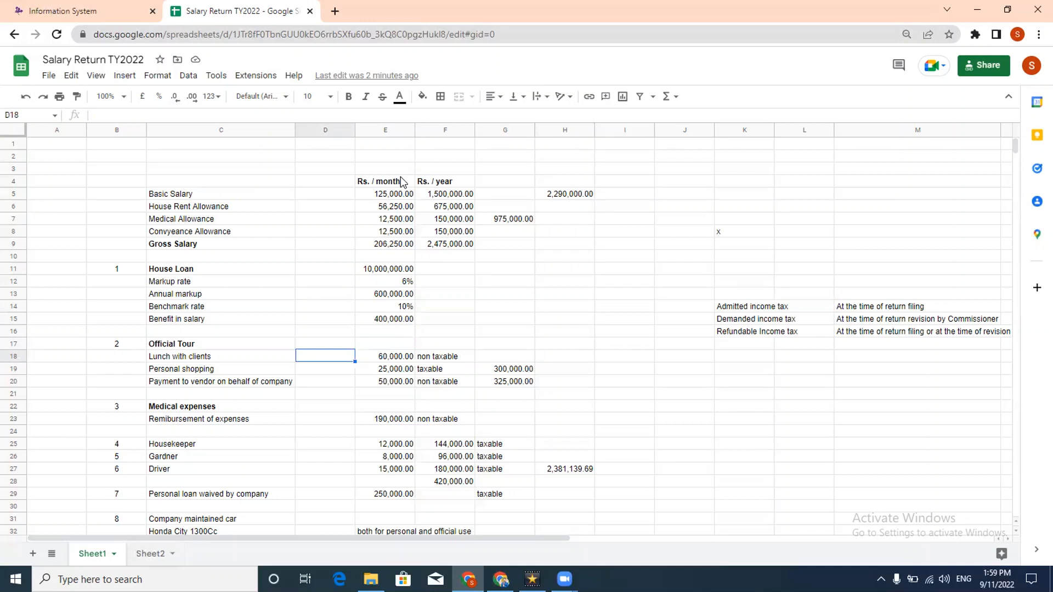
key("Right")
key("Right")
key("F2")
key("Escape")
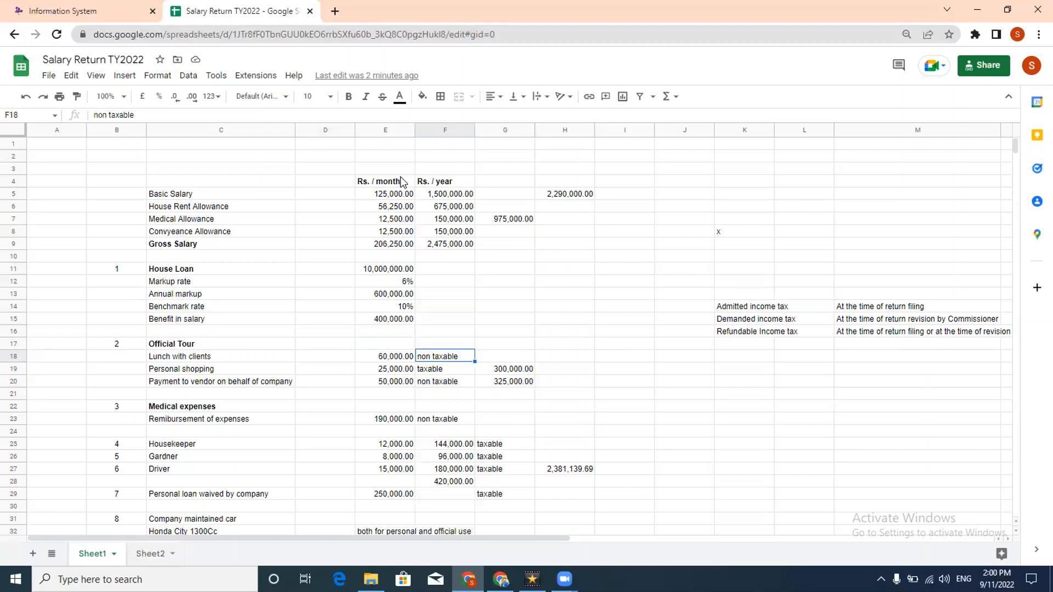
key("Left")
key("Down")
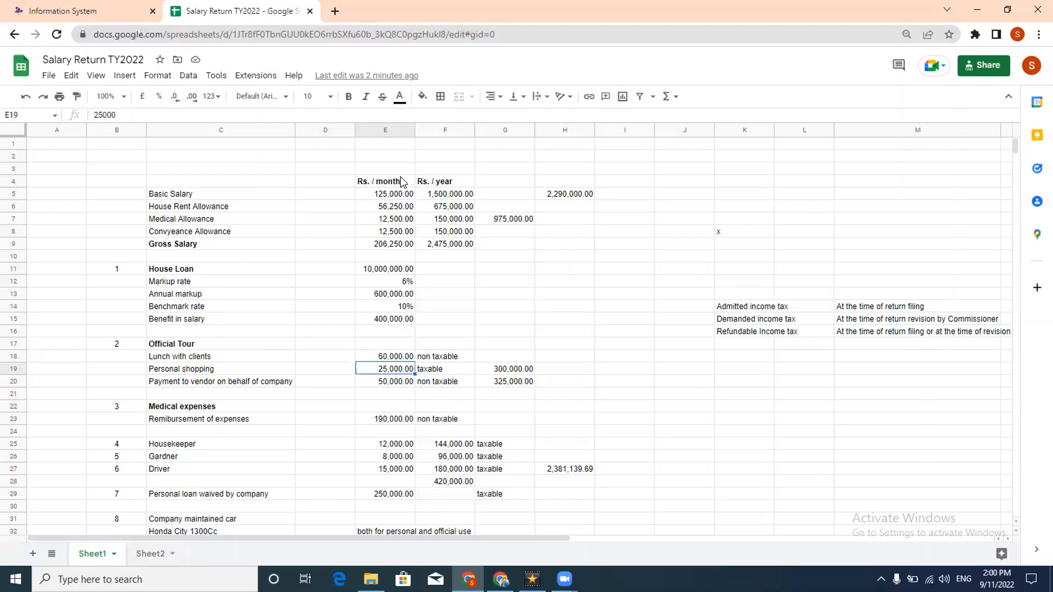
key("Right")
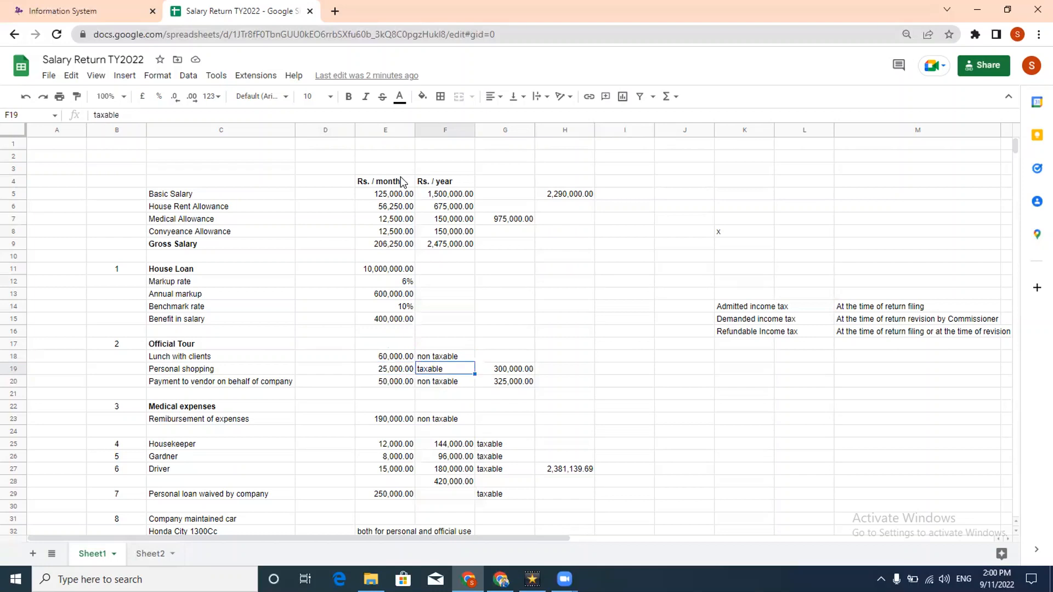
key("Left")
key("Down")
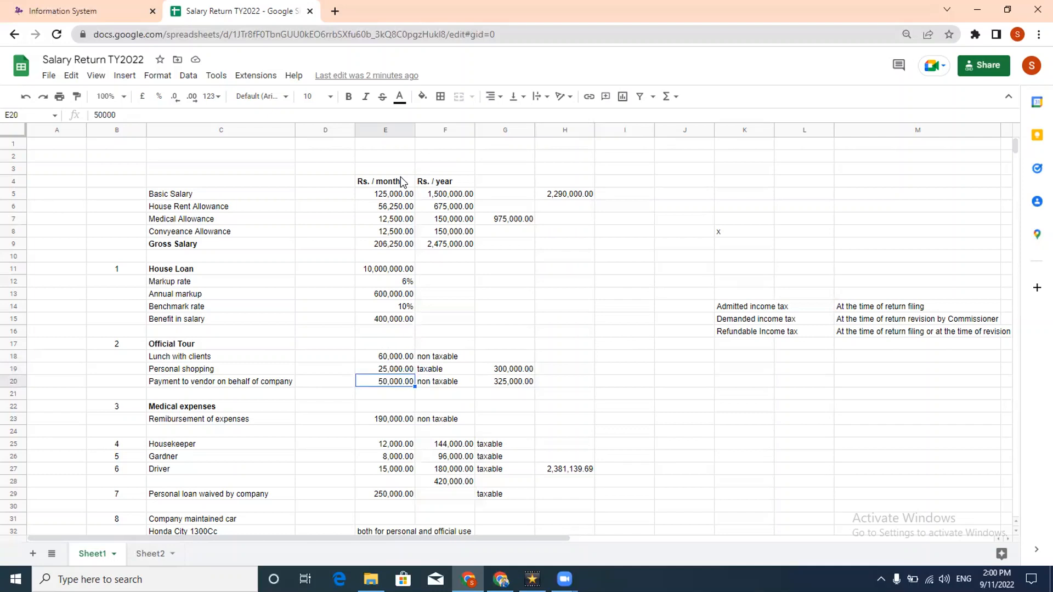
key("Right")
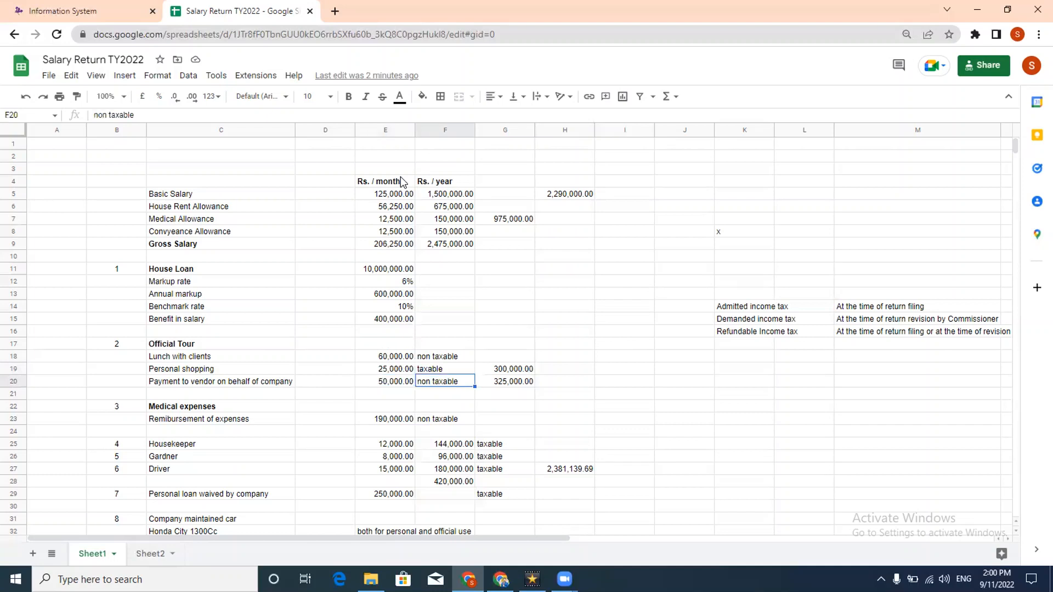
Inspect the yearly figure in G19 for the taxable personal shopping, ending at the Medical expenses section.
key("Right")
key("Up")
key("F2")
key("Escape")
key("Left")
key("Left")
key("Down")
key("Down")
key("Down")
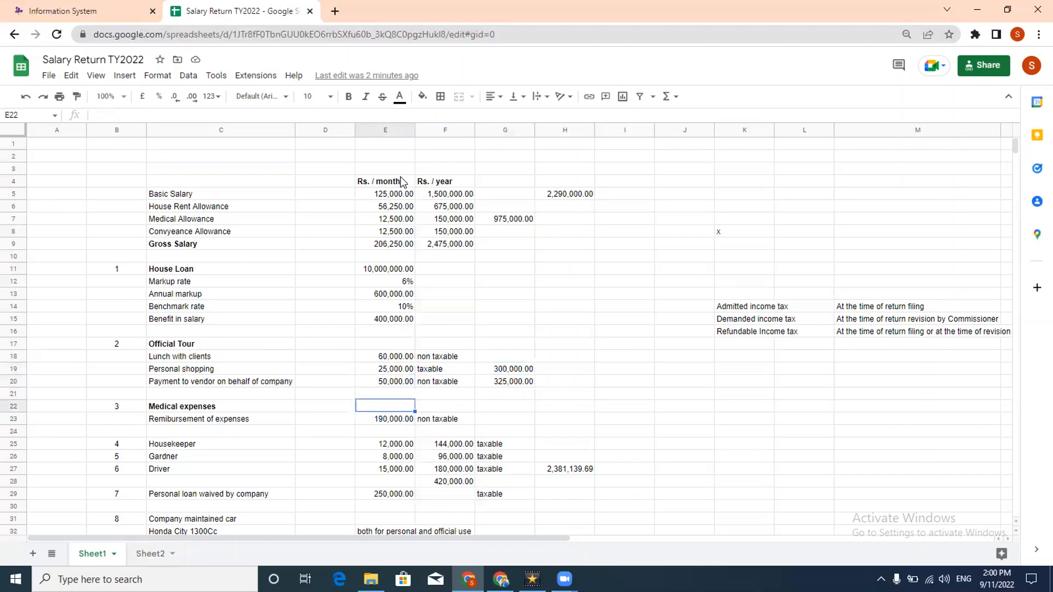
Inspect the monthly Medical Allowance in E7, then return to the medical expense reimbursement in E23 for comparison.
key("Up")
key("Up")
key("Up")
key("Up")
key("Up")
key("Up")
key("Up")
key("Up")
key("Up")
key("Up")
key("Up")
key("Up")
key("Up")
key("Up")
key("Up")
key("Return")
key("Escape")
key("Down")
key("Down")
key("Down")
key("Down")
key("Down")
key("Down")
key("Down")
key("Down")
key("Down")
key("Down")
key("Down")
key("Down")
key("Down")
key("Down")
key("Down")
key("Down")
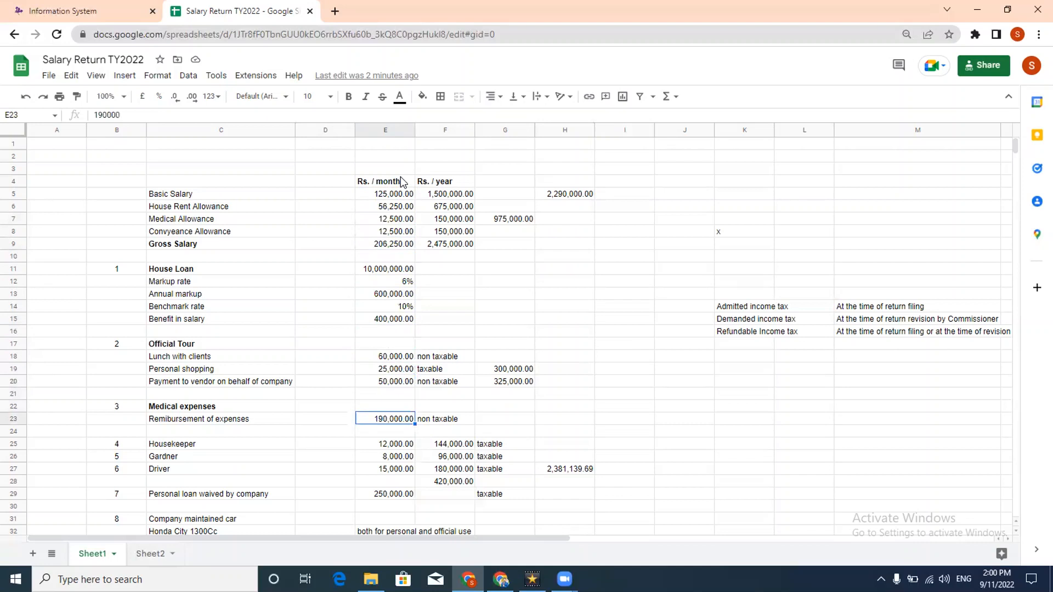
Check the tax status of the medical expense reimbursement in F23 and cross-check it against the monthly Medical Allowance.
key("Right")
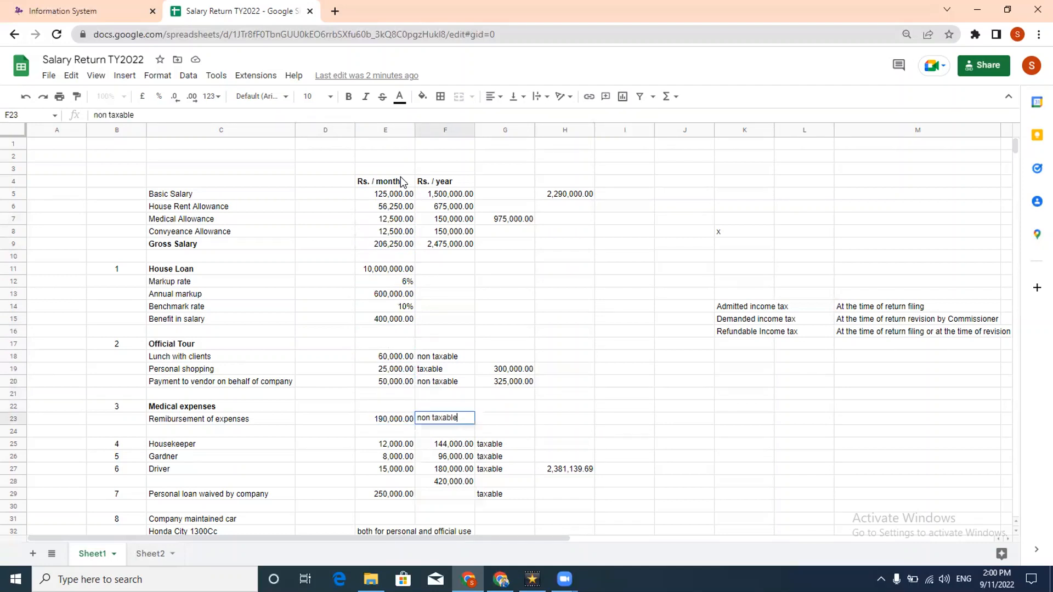
key("Left")
key("Up")
key("Up")
key("Up")
key("Up")
key("Up")
key("Up")
key("Up")
key("Up")
key("Up")
key("Up")
key("Up")
key("Up")
key("Up")
key("Up")
key("Up")
key("Up")
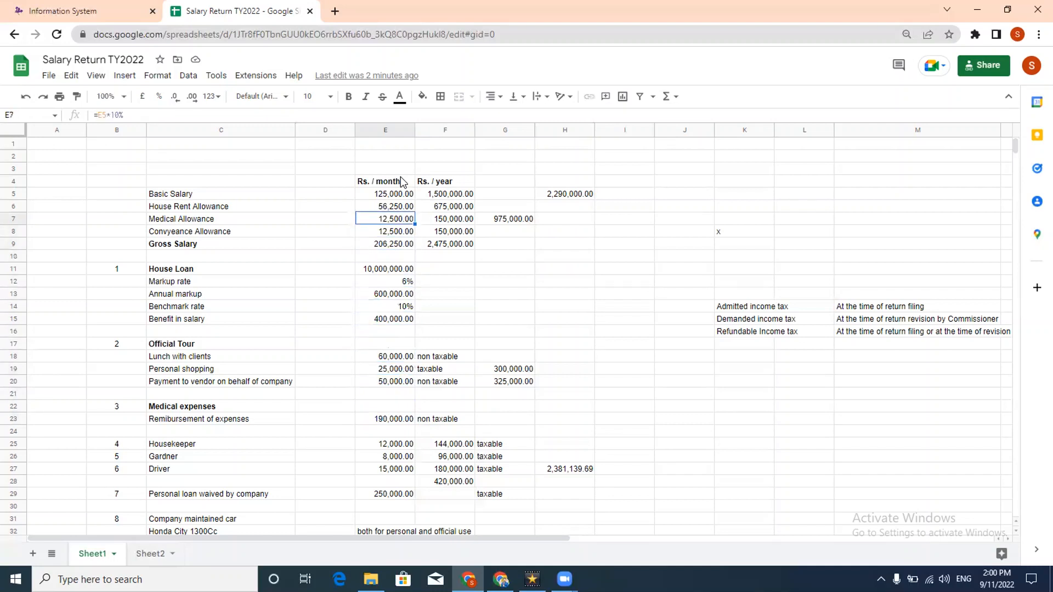
key("Down")
key("Down")
key("Down")
key("Down")
key("Down")
key("Down")
key("Down")
key("Down")
key("Down")
key("Down")
key("Down")
key("Down")
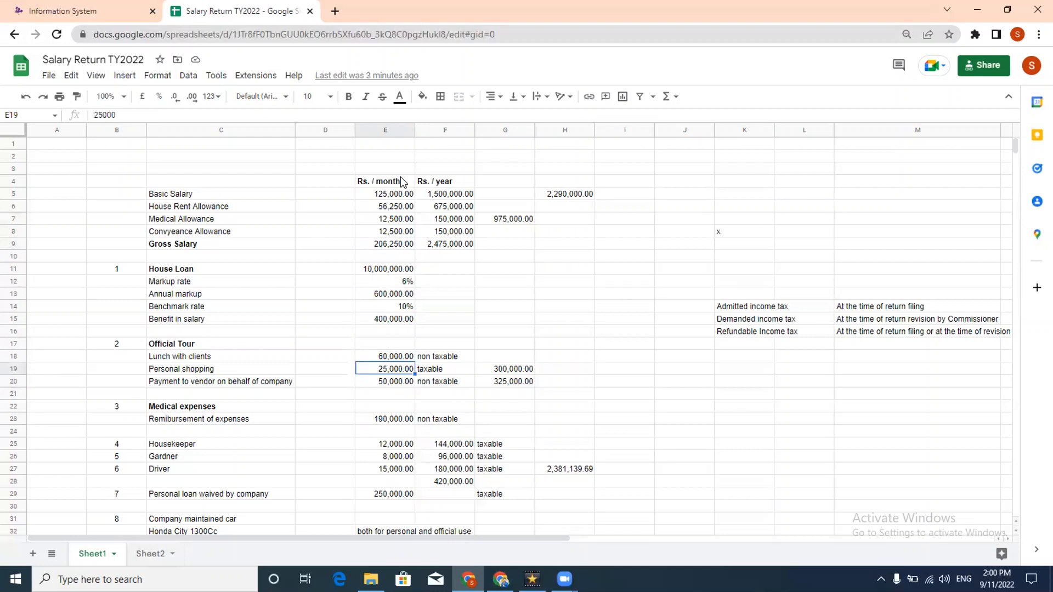
key("Down")
key("Down")
key("Down")
key("Right")
key("Down")
key("Left")
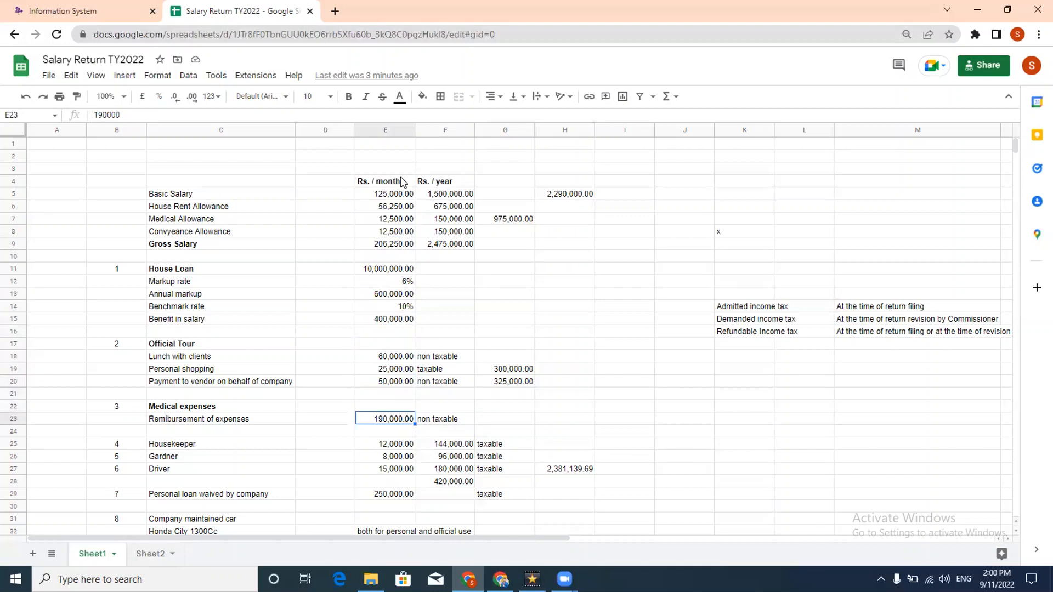
Review the monthly pay, yearly amounts and tax status of the housekeeper, gardener and driver rows.
key("Down")
key("Down")
key("Down")
key("Up")
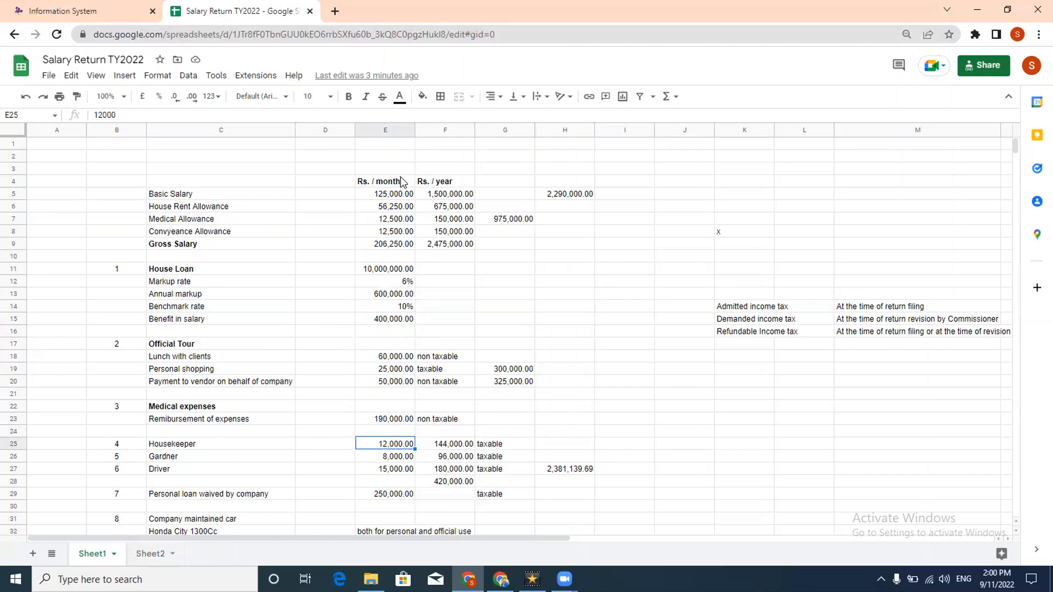
key("Right")
key("Right")
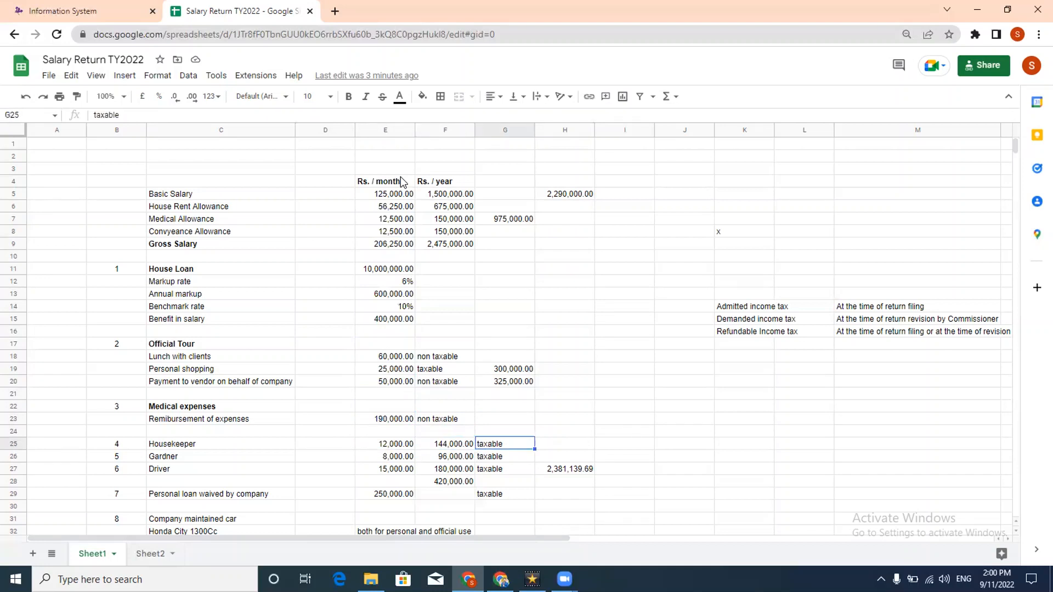
key("Left")
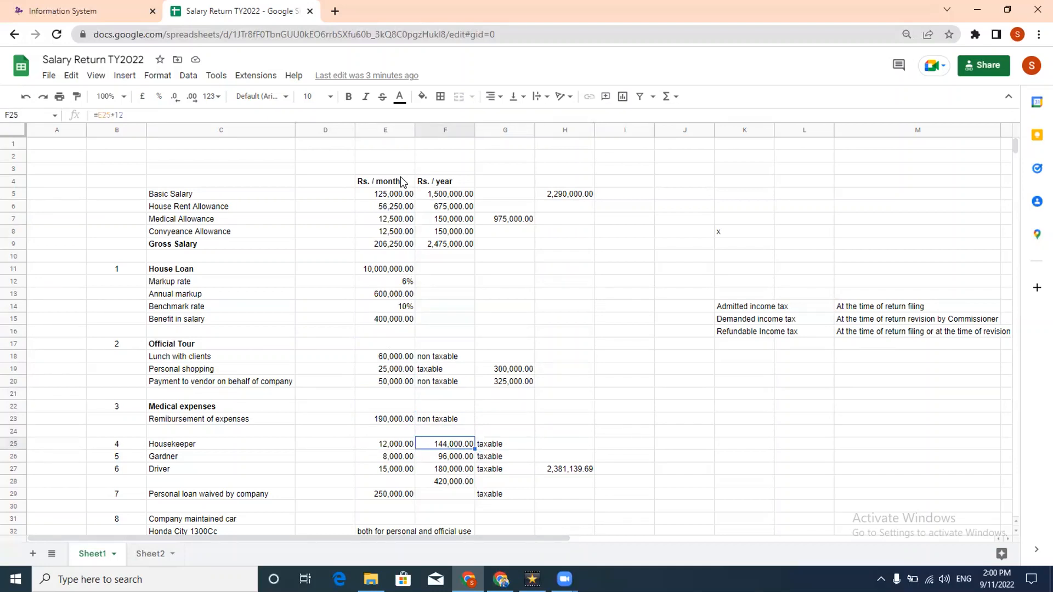
key("Left")
key("Down")
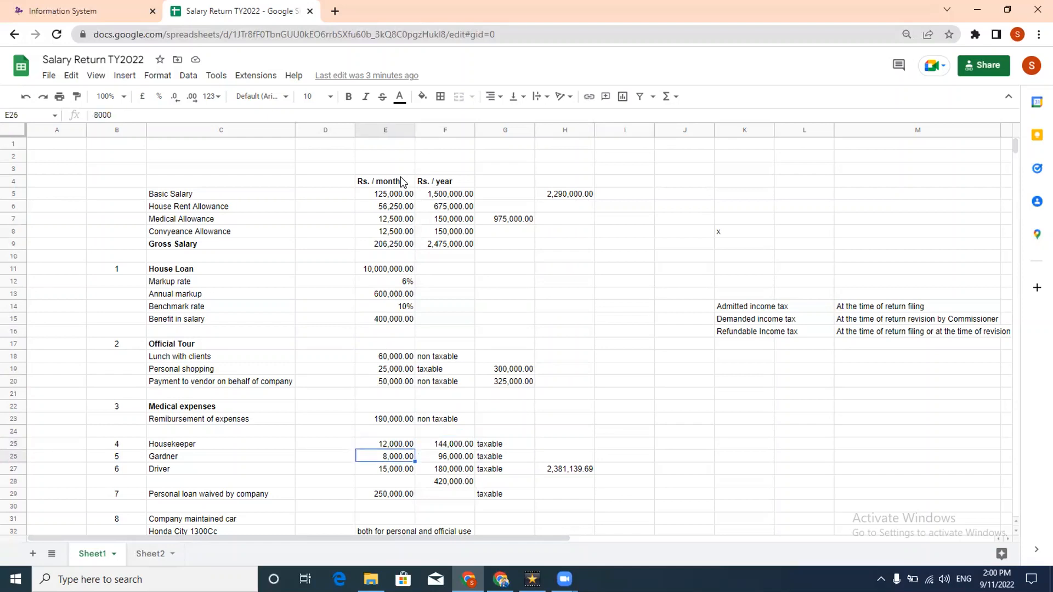
key("Right")
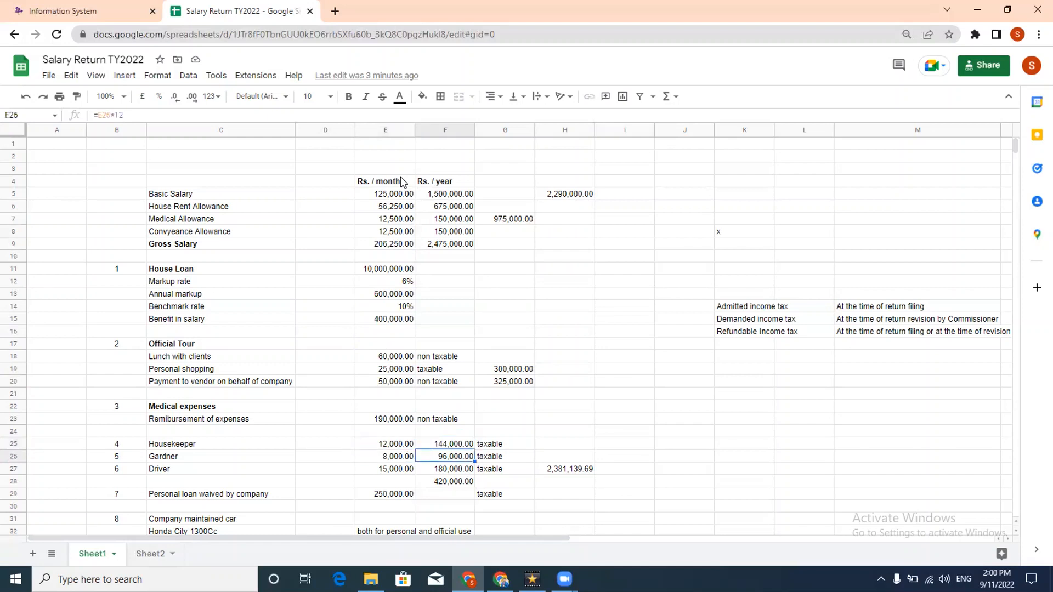
key("Right")
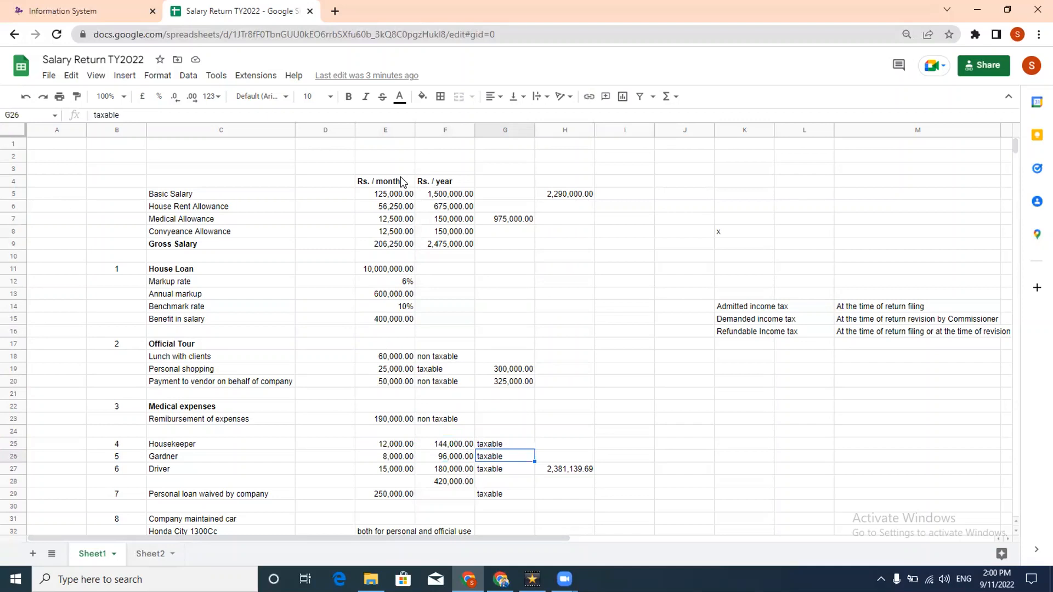
key("Down")
key("Left")
key("Left")
key("Right")
key("Left")
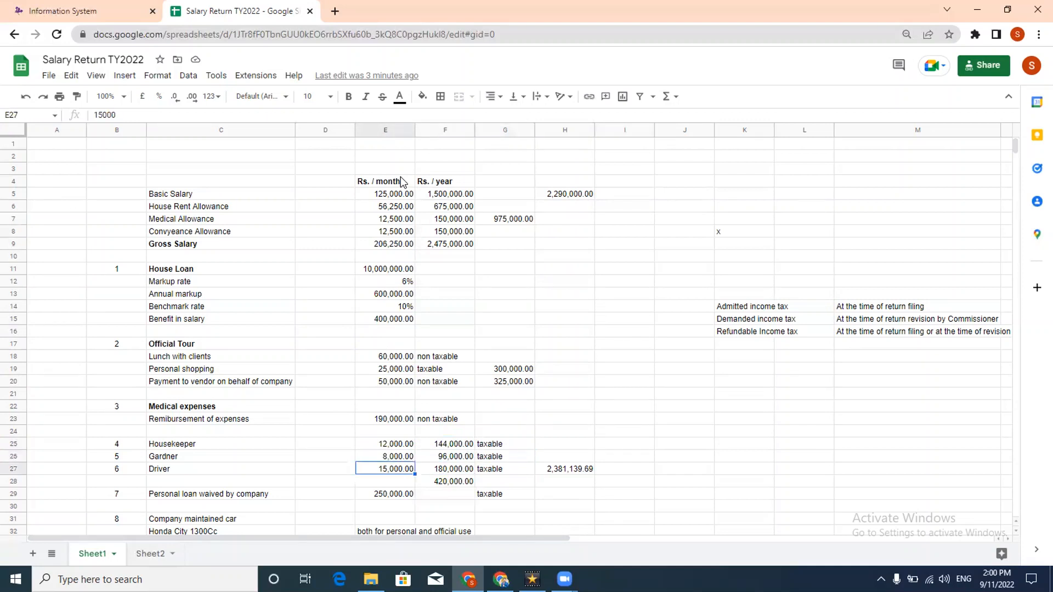
key("Right")
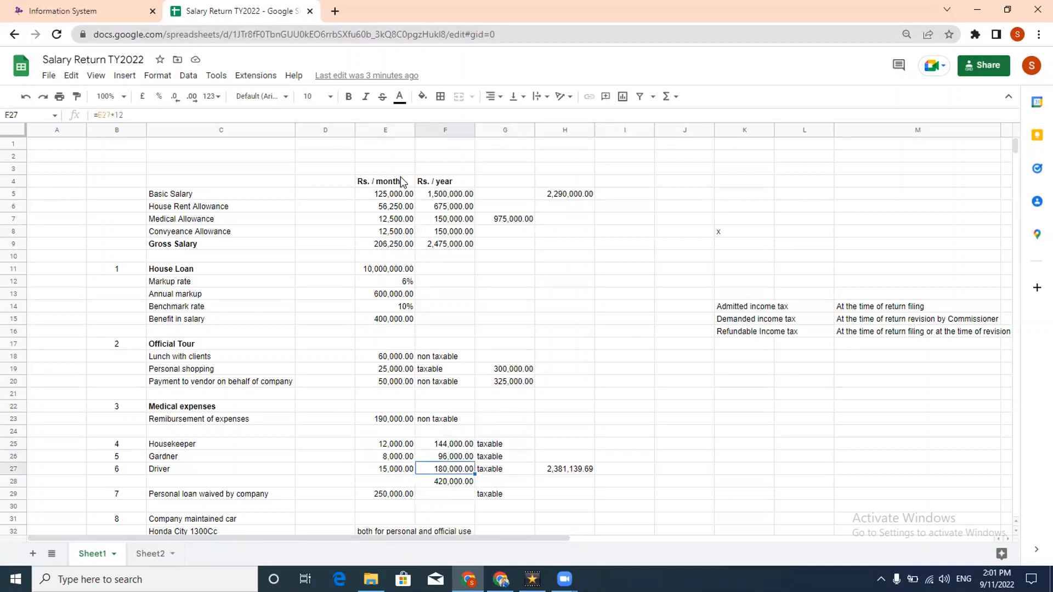
key("Right")
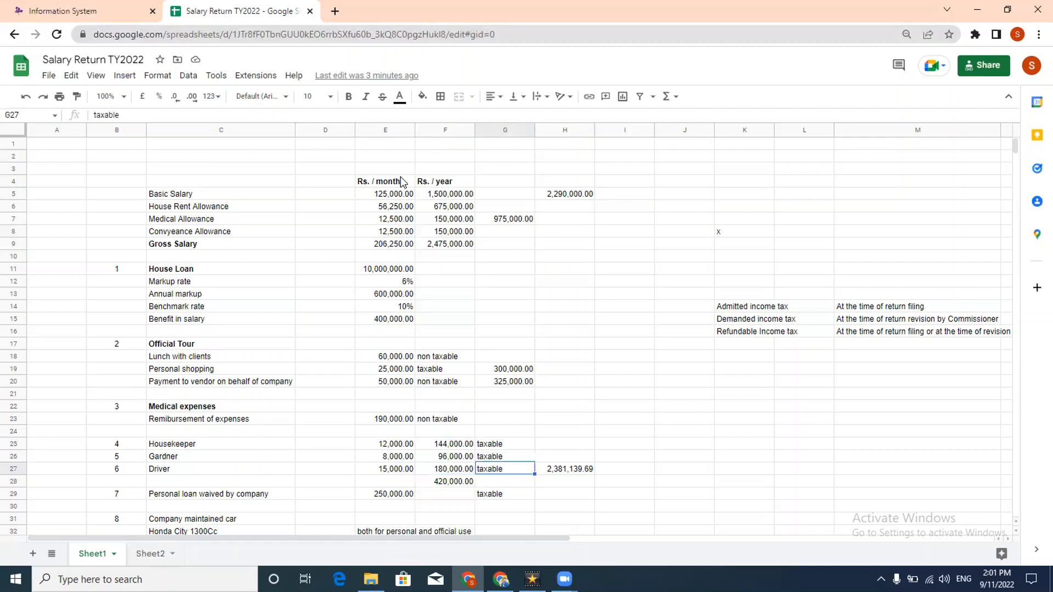
Inspect the formula in F28 that totals the yearly housekeeper, gardener and driver pay, ending back at the gardener's row.
key("Down")
key("Down")
key("Down")
key("Left")
key("Up")
key("Up")
key("F2")
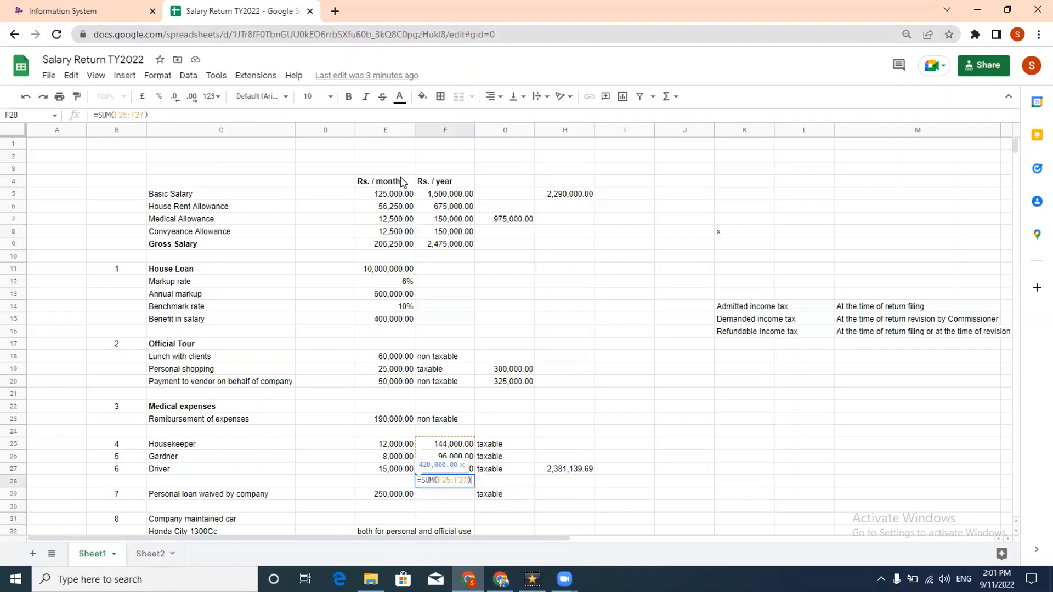
key("Escape")
key("Left")
key("Left")
key("Left")
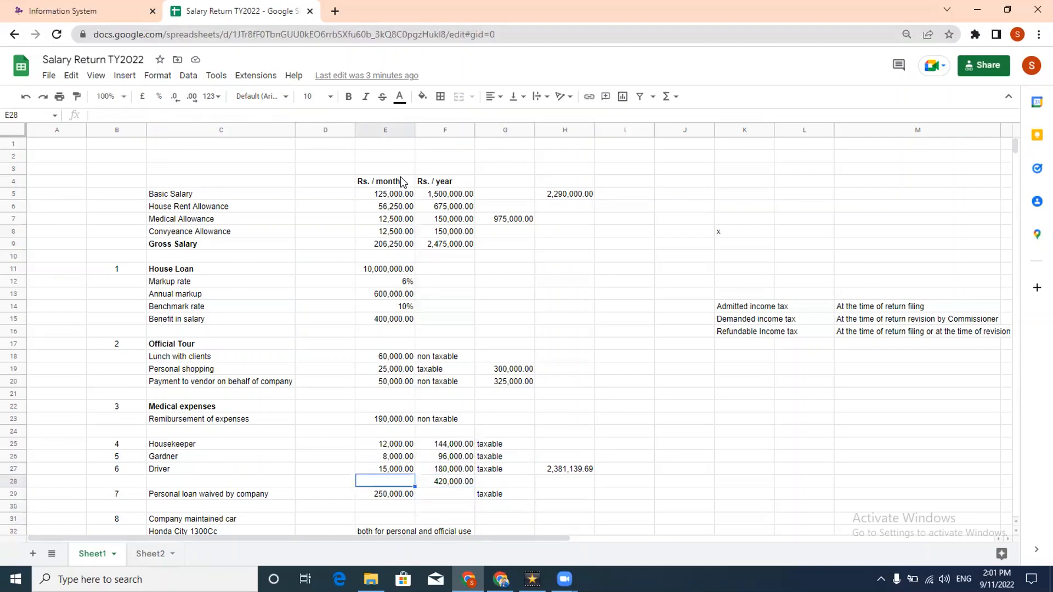
key("Up")
key("Up")
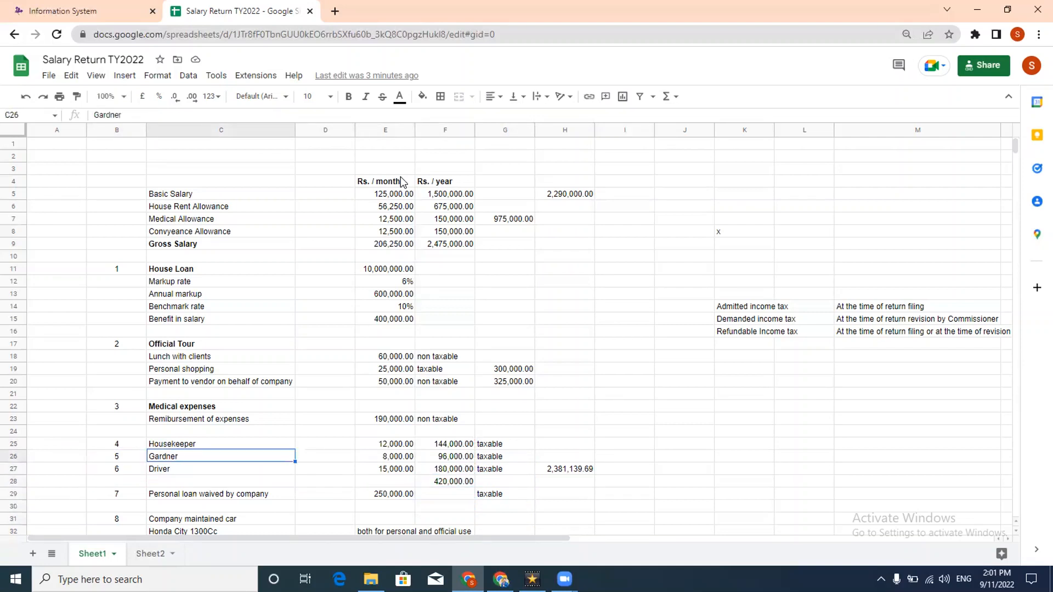
Look over the company maintained car section, from the car model through FMV and cost to the taxable benefit.
key("Down")
key("Down")
key("Down")
key("Down")
key("Down")
key("Down")
key("Down")
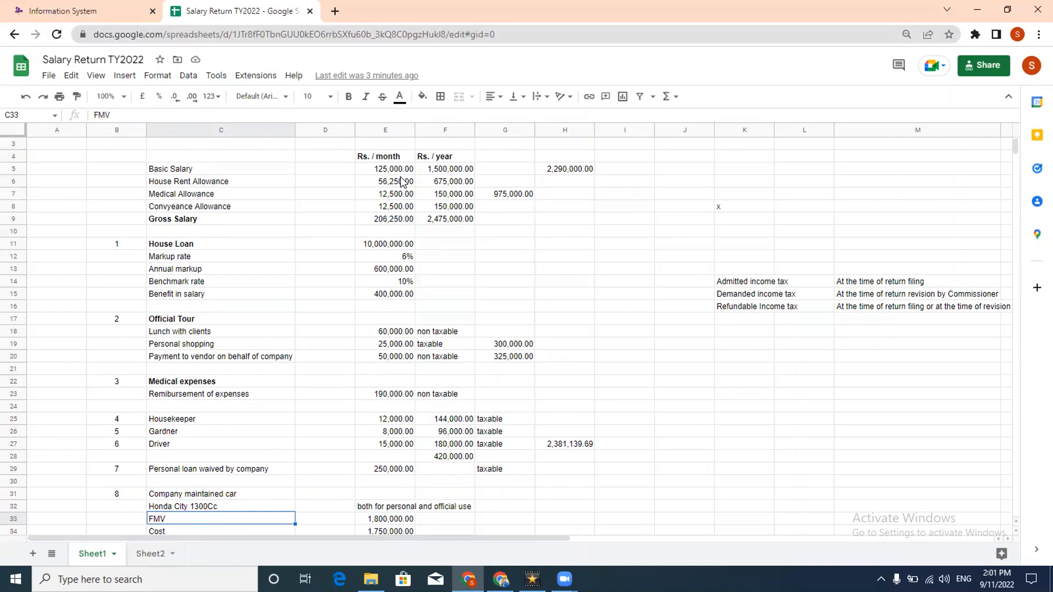
key("Down")
key("Down")
key("Right")
key("Right")
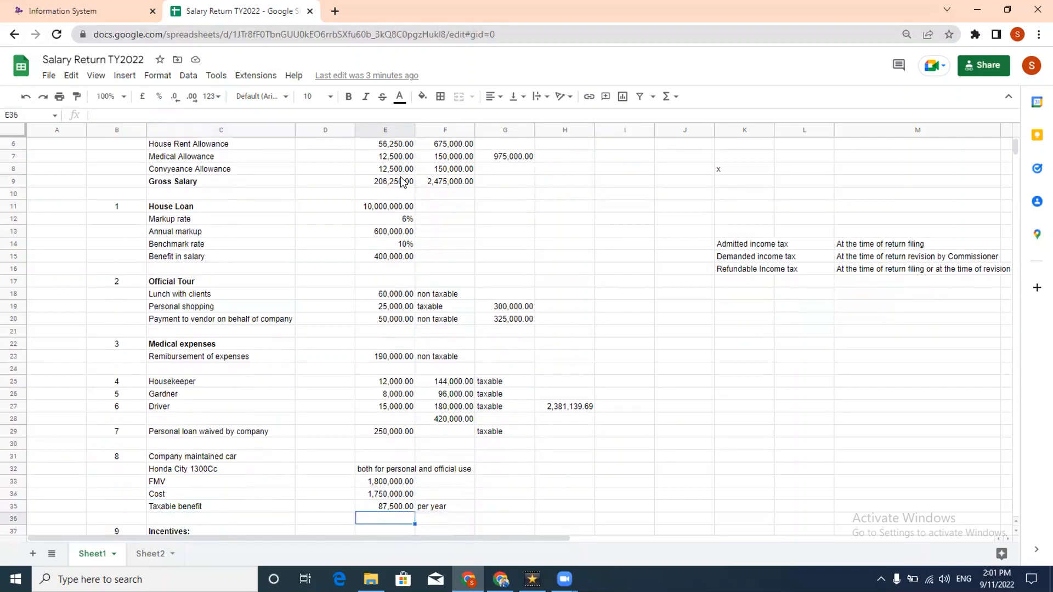
Return to the description of the personal loan waived by the company in row 29.
key("Up")
key("Up")
key("Up")
key("Up")
key("Up")
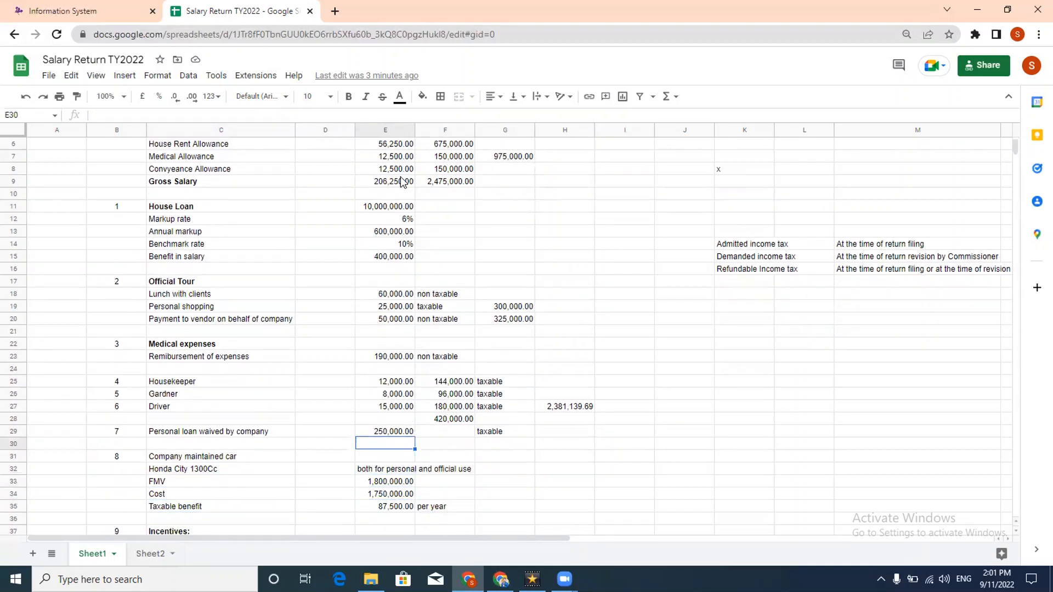
key("Left")
key("Left")
key("Left")
key("Up")
key("Right")
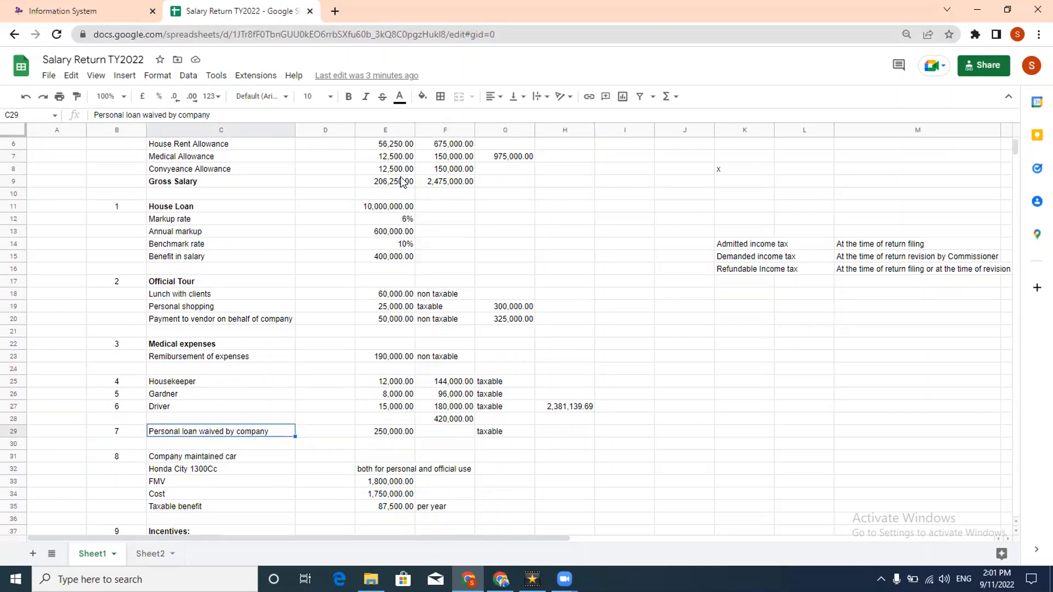
Check the amount and tax status of the personal loan waived by the company.
key("Right")
key("Right")
key("Right")
key("Left")
key("Left")
key("Return")
key("Escape")
key("Right")
key("Return")
key("Escape")
Skim the company maintained car rows down to the Umra package in E38, then return to the car's cost in E34.
key("Down")
key("Down")
key("Down")
key("Down")
key("Down")
key("Down")
key("Down")
key("Down")
key("Down")
key("Down")
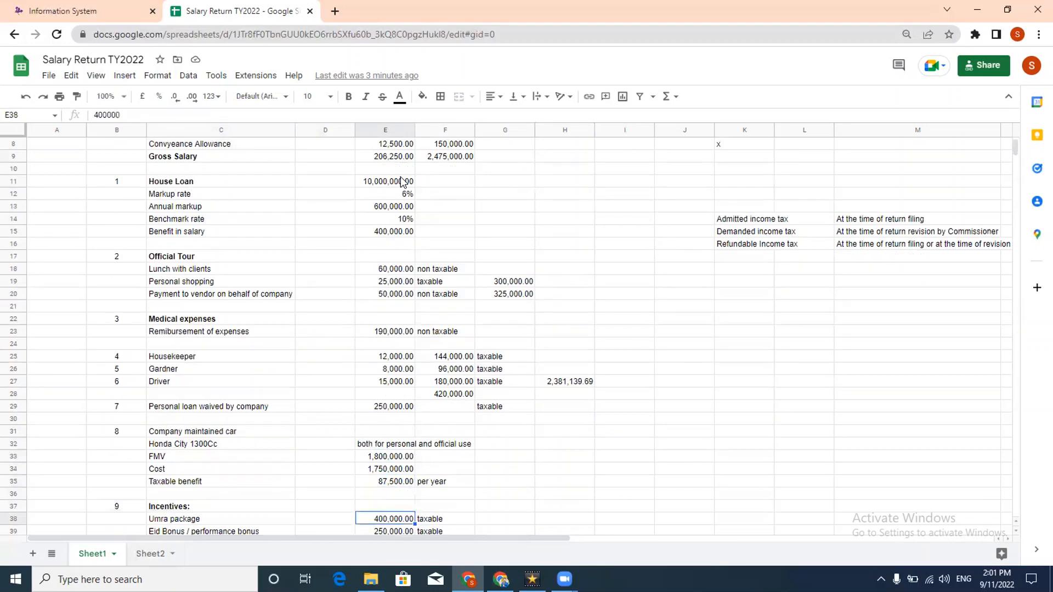
key("Up")
key("Up")
key("Up")
key("Up")
key("Up")
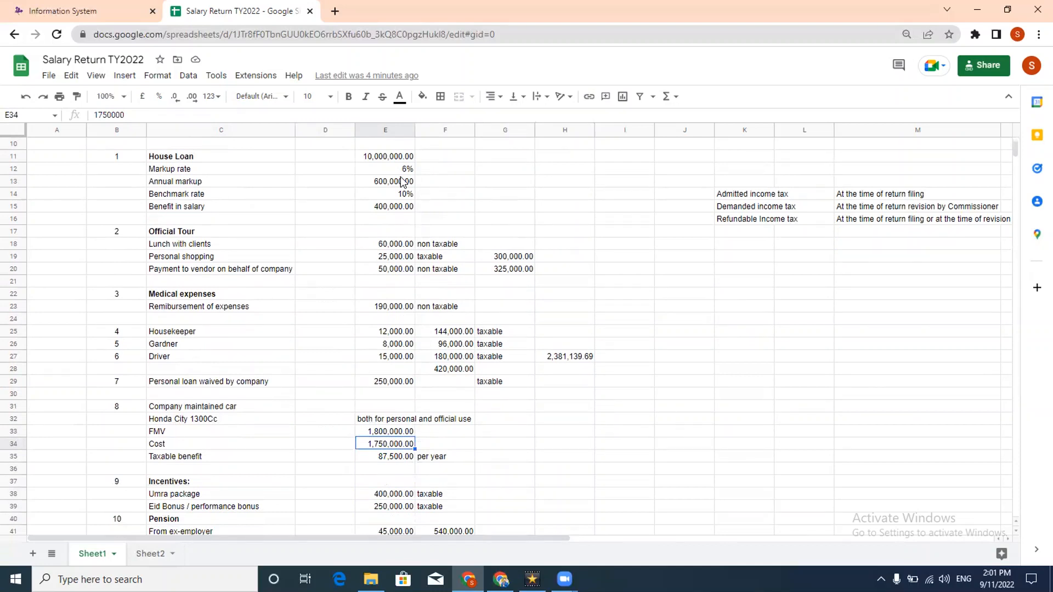
Inspect the formula behind the company car's yearly taxable benefit in E35.
key("Up")
key("Down")
key("Down")
key("Return")
key("Escape")
key("Right")
key("Left")
key("Return")
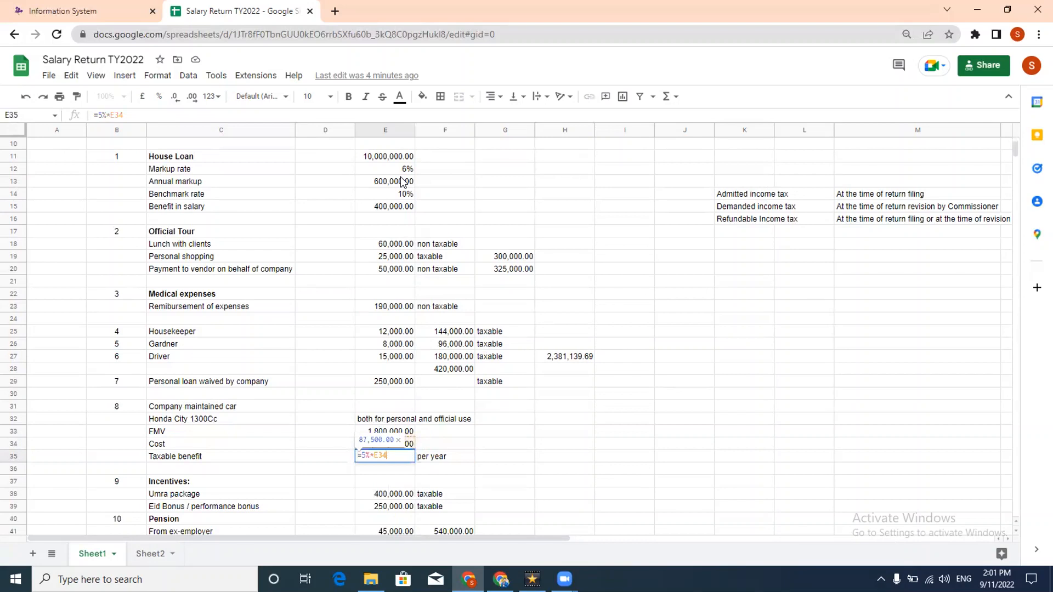
key("Escape")
Compare the company car's FMV in E33 and cost in E34 with its taxable benefit.
key("Up")
key("Up")
key("Up")
key("Down")
key("Down")
key("Down")
key("Up")
key("Up")
key("Up")
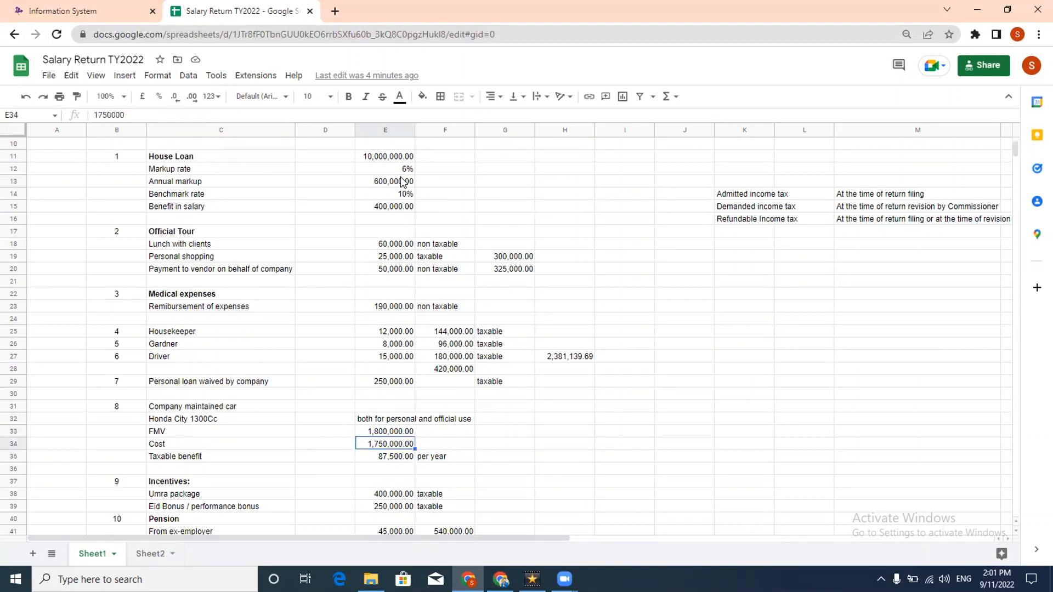
Recheck how the taxable benefit formula in E35 refers to the company car's cost in E34.
key("Down")
key("Down")
key("Down")
key("Return")
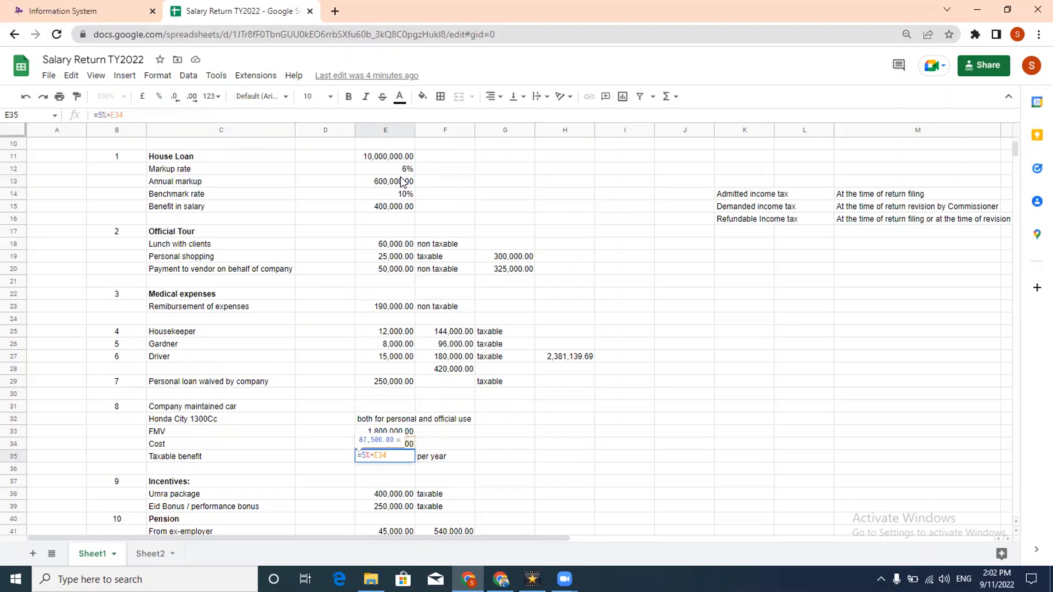
key("Escape")
key("Up")
key("Down")
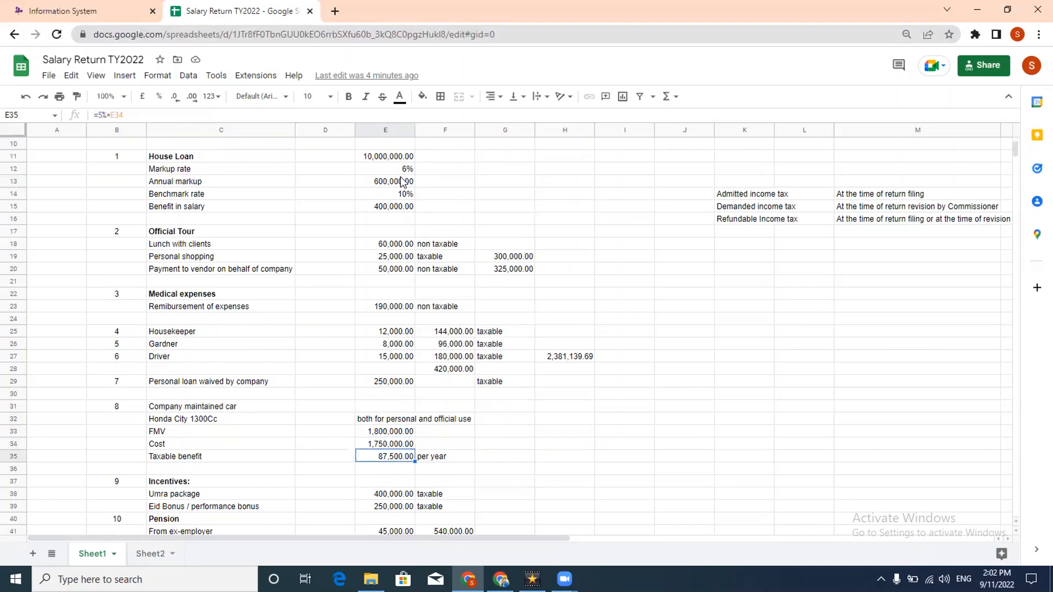
key("Return")
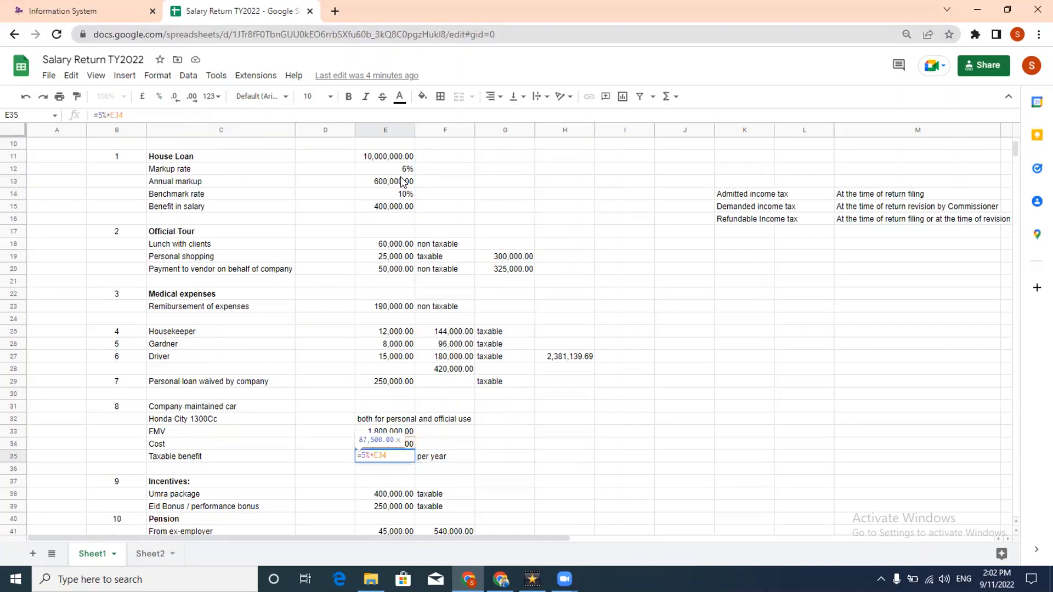
key("Escape")
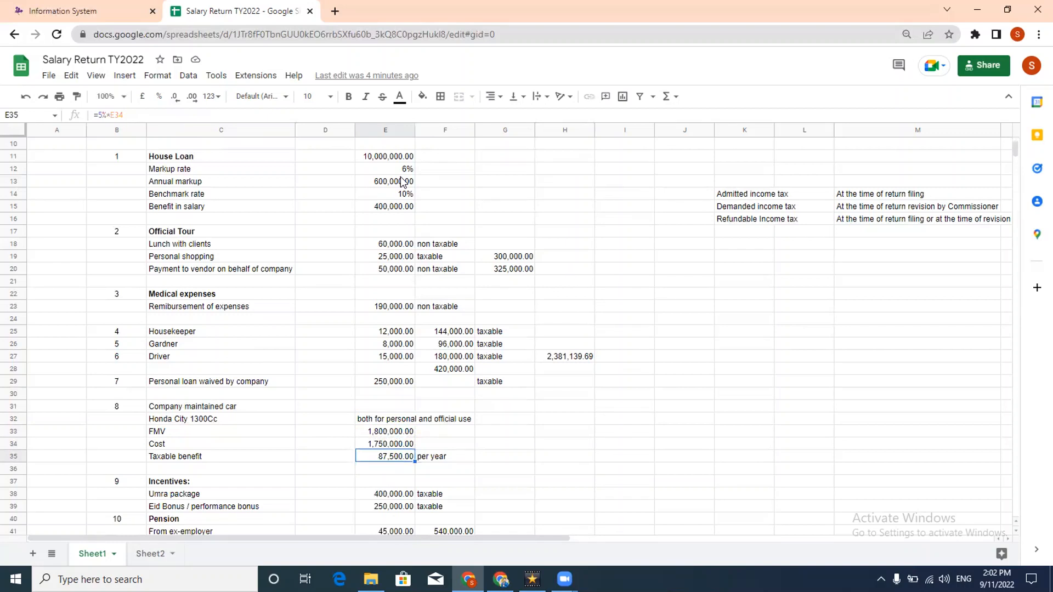
Skim the incentive and pension amounts down to the gift from father, then return to the Eid / performance bonus in E39.
key("Down")
key("Down")
key("Down")
key("Down")
key("Down")
key("Down")
key("Down")
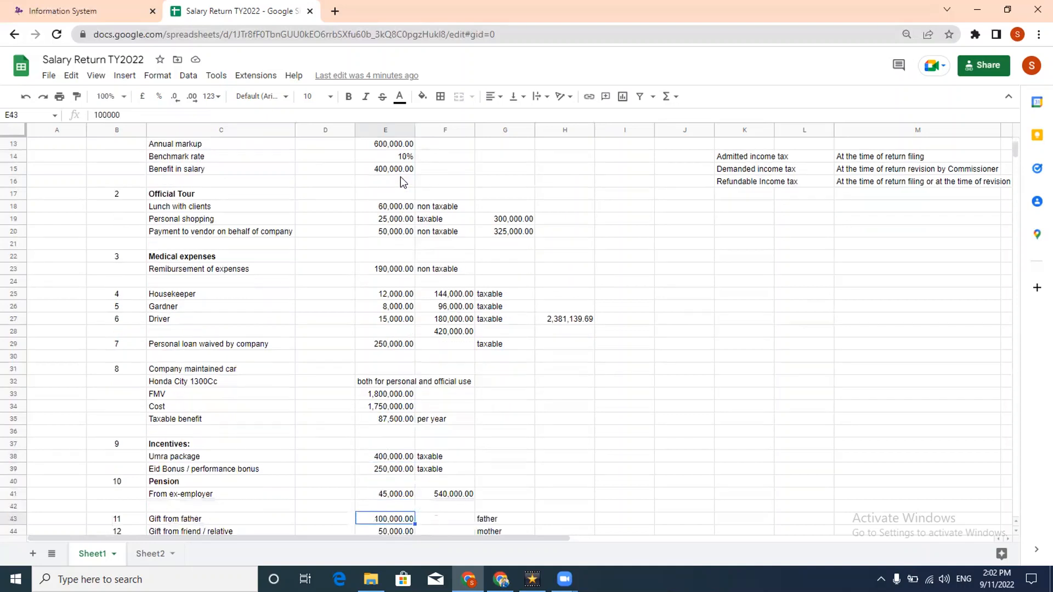
key("Up")
key("Up")
key("Up")
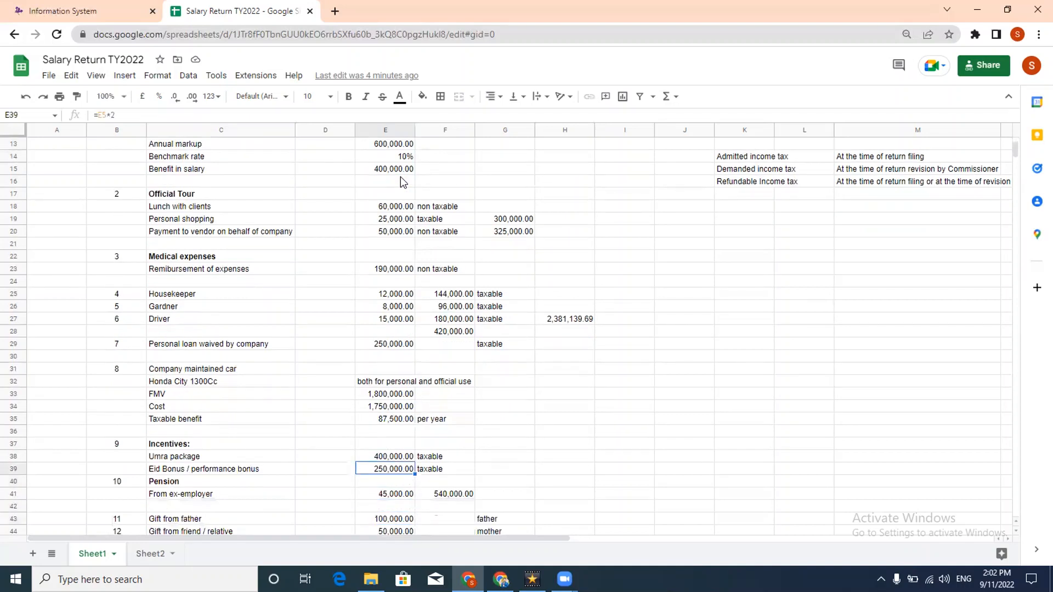
Inspect the cell contents behind the Umra package and Eid / performance bonus amounts.
key("Up")
key("Return")
key("F2")
key("Escape")
key("Up")
key("F2")
key("Escape")
Review the monthly pension from the ex-employer in E41 and its yearly amount in F41.
key("Down")
key("Down")
key("Down")
key("Right")
scroll(401, 177, "down", 2)
key("Left")
key("Left")
key("Right")
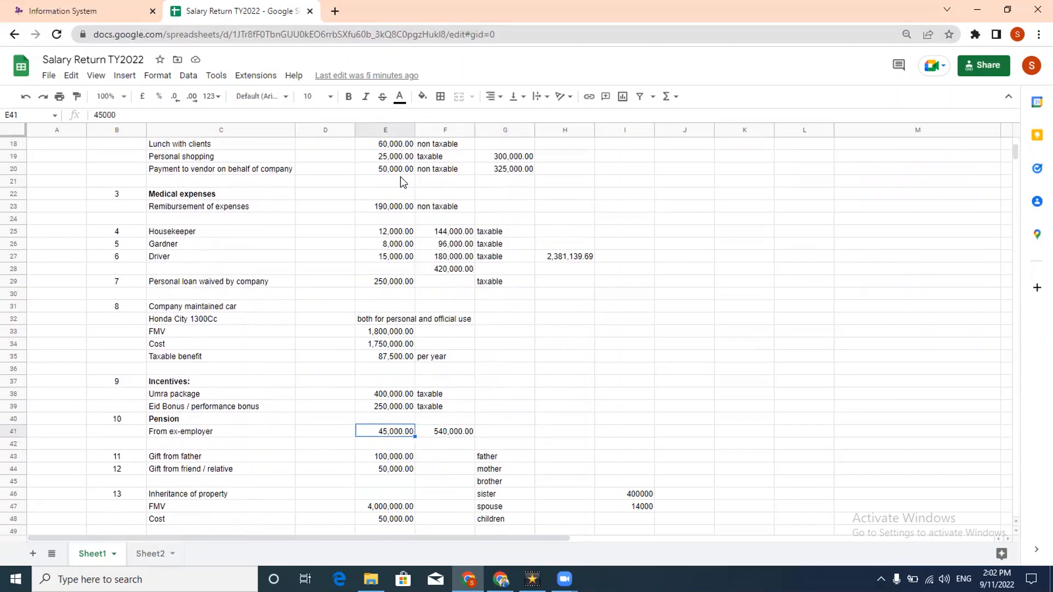
key("F2")
key("Escape")
key("Right")
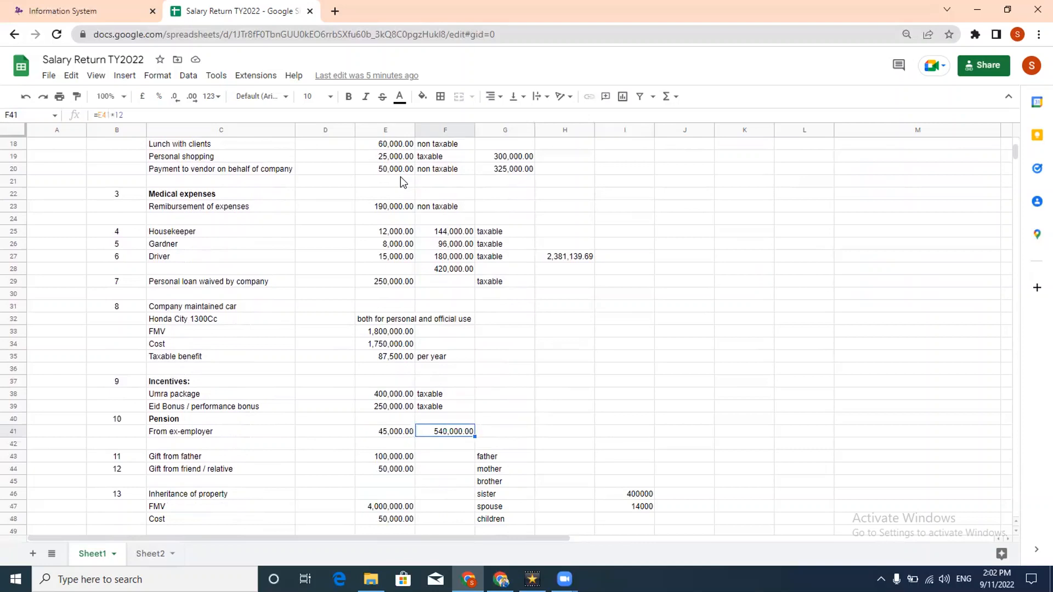
Label the pension from the ex-employer as "non taxable" in G41.
key("Right")
type("exem")
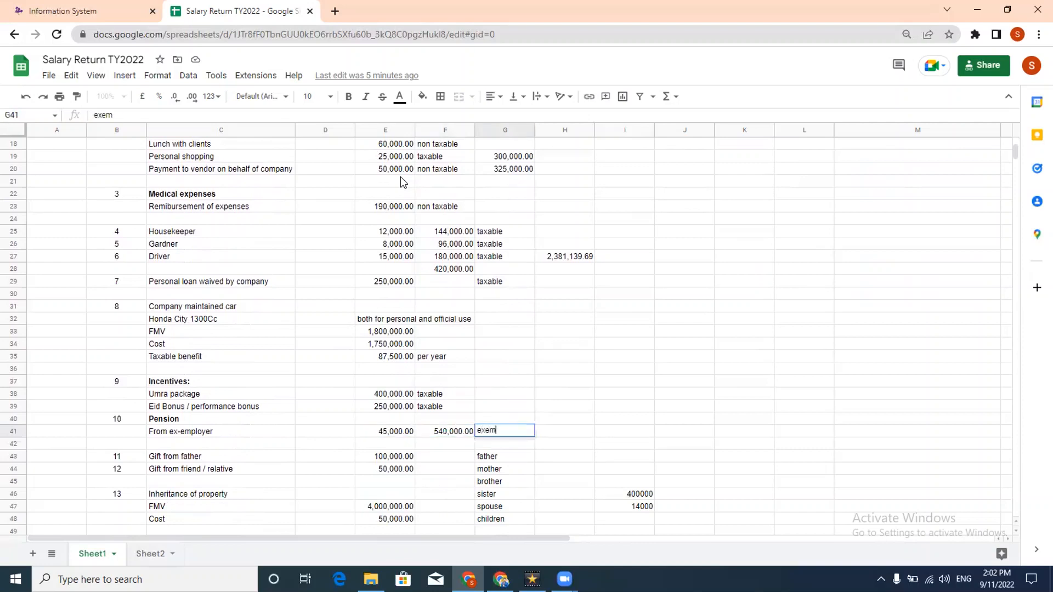
key("BackSpace")
key("BackSpace")
key("BackSpace")
key("BackSpace")
type("non taxable")
key("Return")
key("Left")
key("Left")
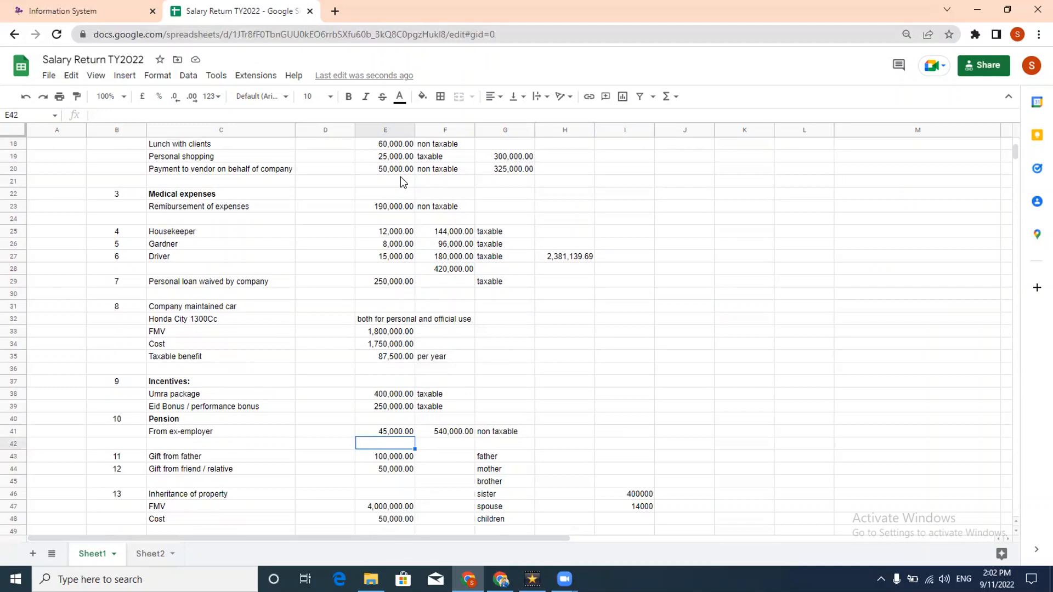
Look through the gift and inheritance amounts down to the cost in E50, then return to the gift from father in E43.
key("Down")
key("Down")
key("Down")
key("Down")
key("Down")
key("Down")
key("Down")
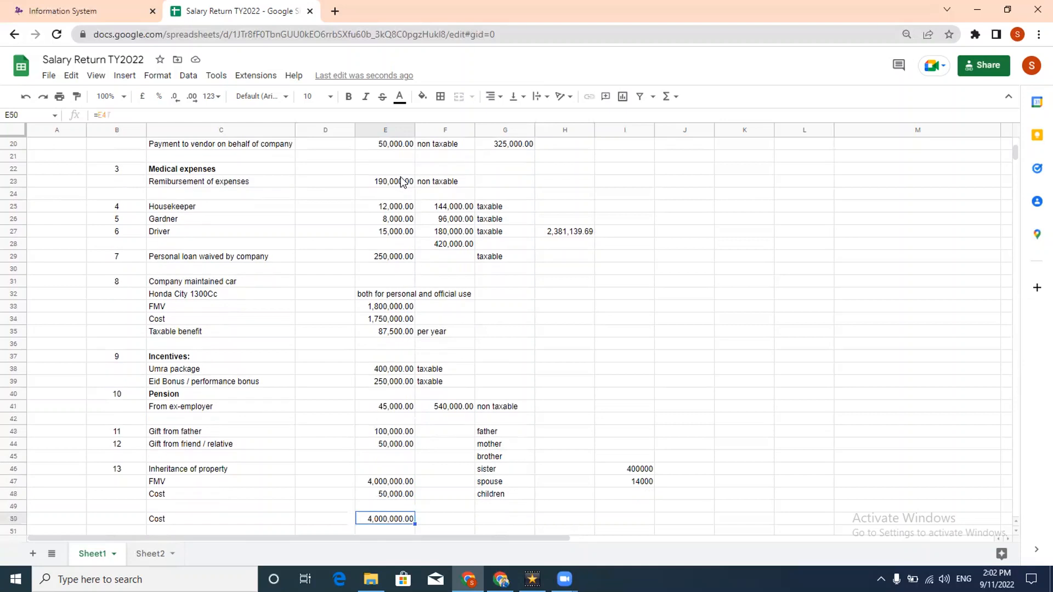
key("Up")
key("Up")
key("Up")
key("Up")
key("Up")
key("Up")
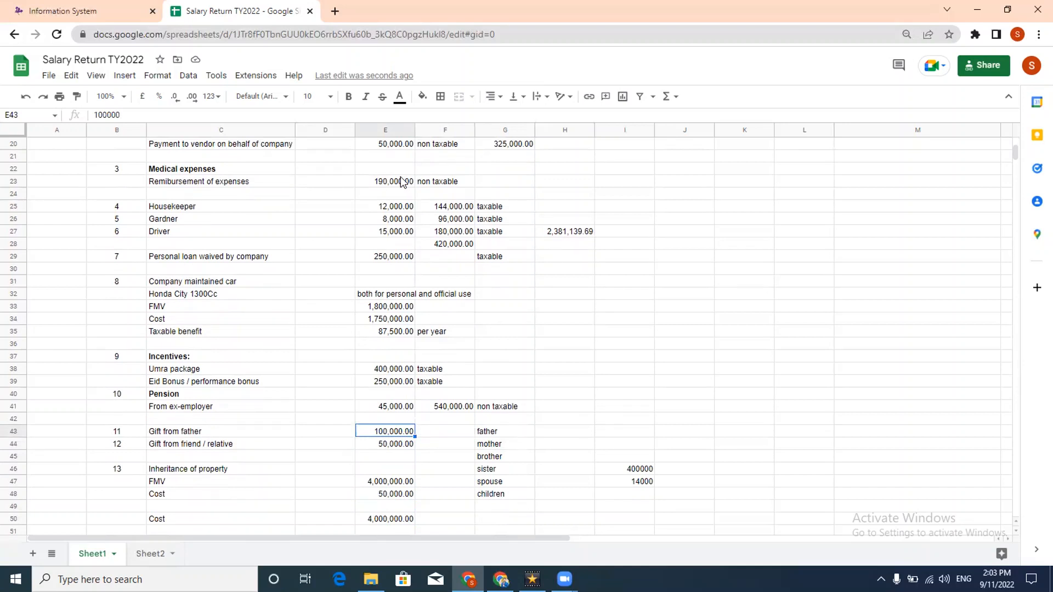
Label the gift from father as "non taxable" in F43.
key("Right")
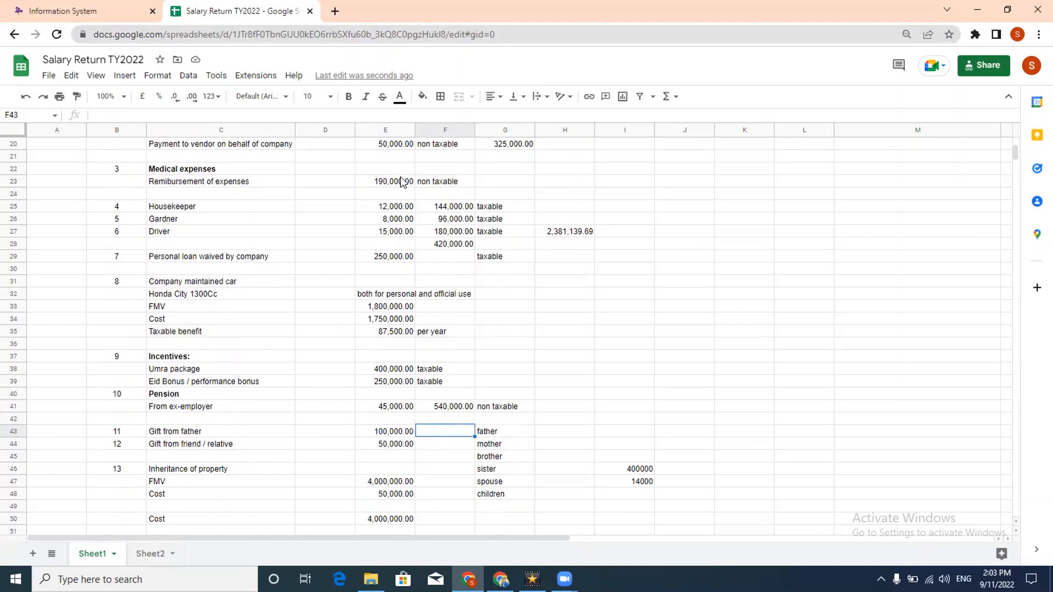
key("Down")
key("Left")
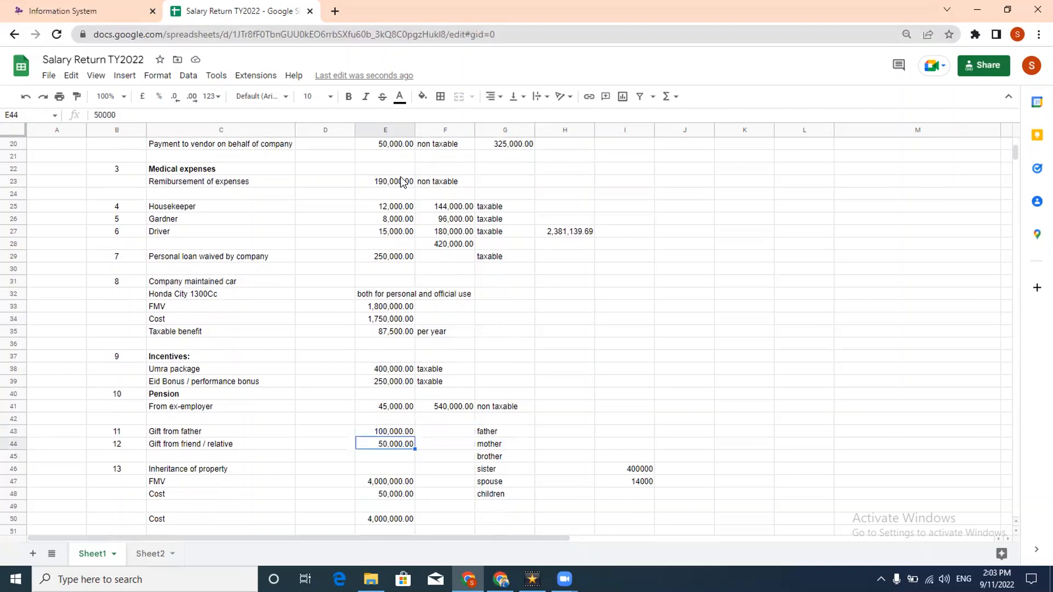
key("Right")
key("Up")
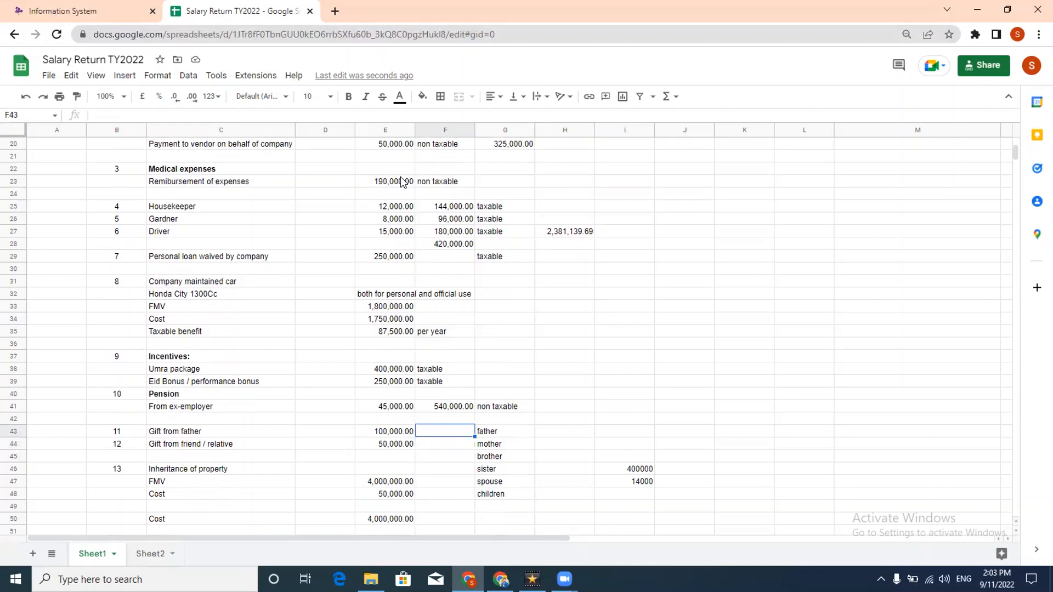
type("non t")
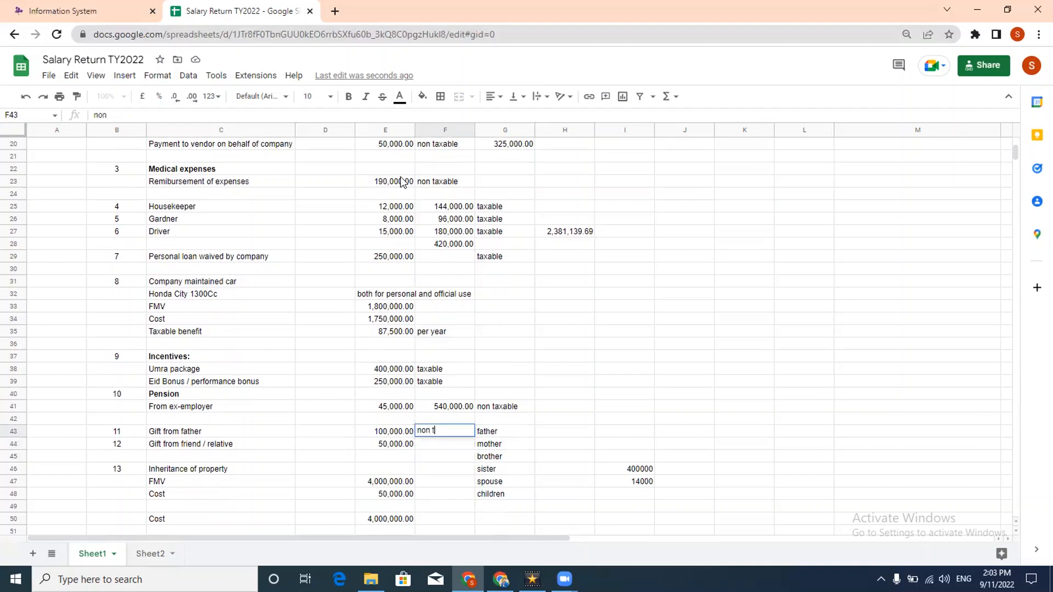
type("axable")
key("Return")
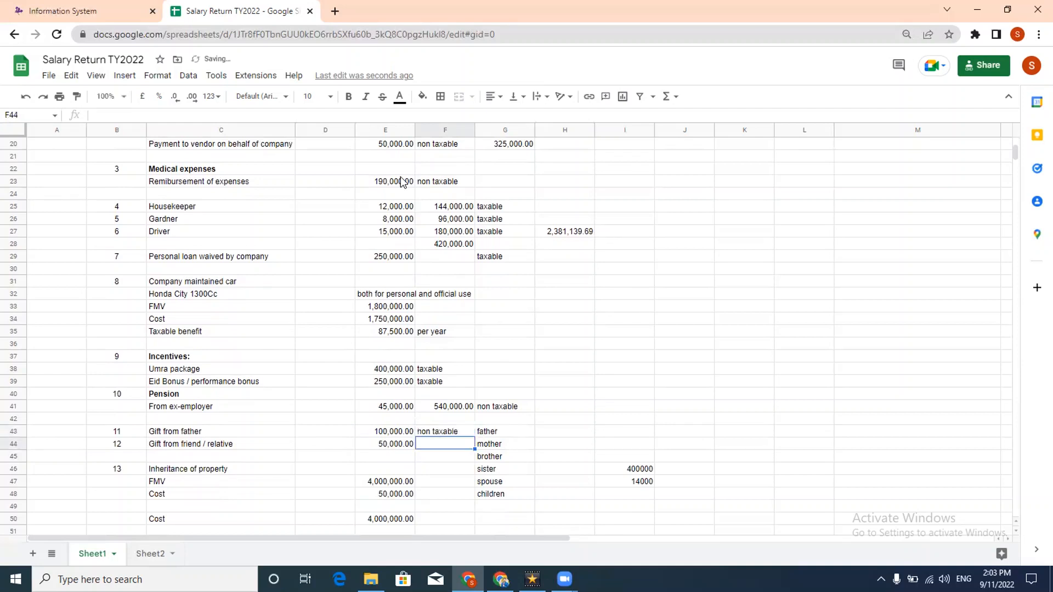
Label the gift from friend / relative as "taxable" in F44.
type("taxable")
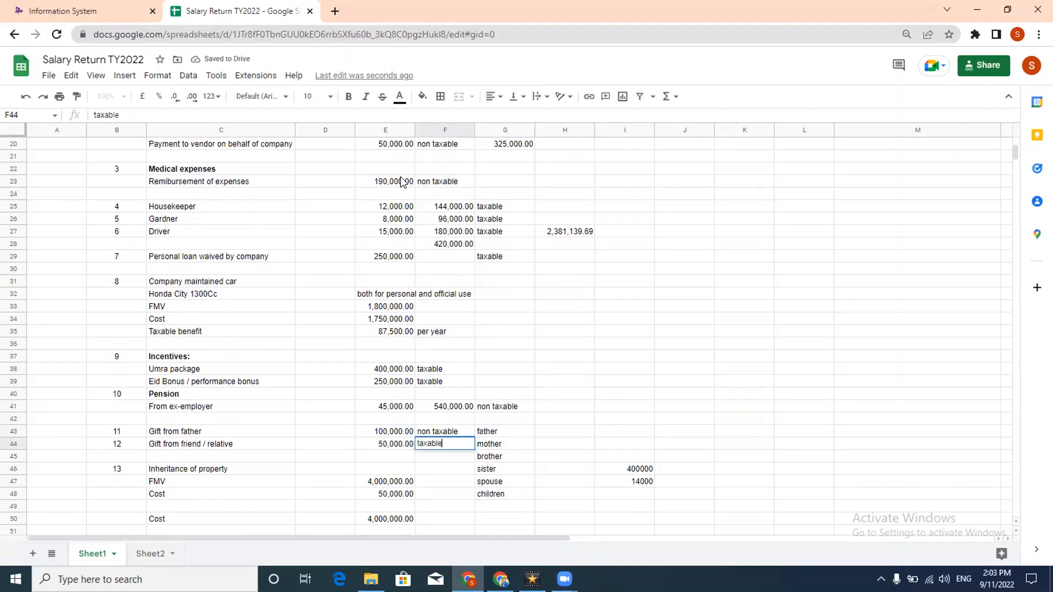
key("Return")
key("Up")
key("Left")
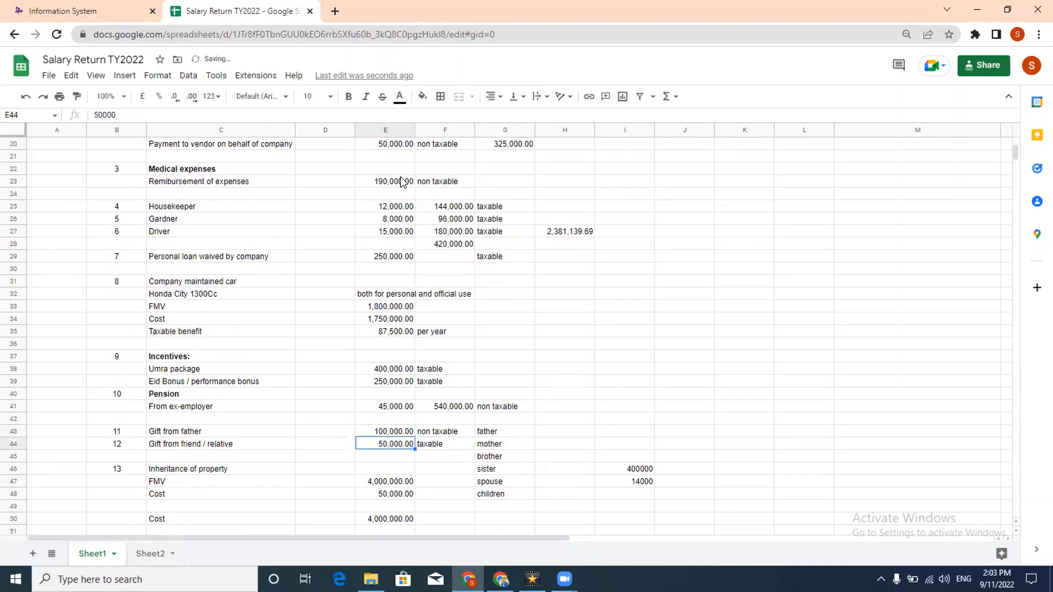
Look through the inheritance of property amounts down to the cost in E50, then return to the FMV in E47.
key("Down")
key("Down")
key("Down")
key("Down")
key("Down")
key("Down")
key("Down")
key("Down")
key("Down")
key("Down")
key("Down")
key("Down")
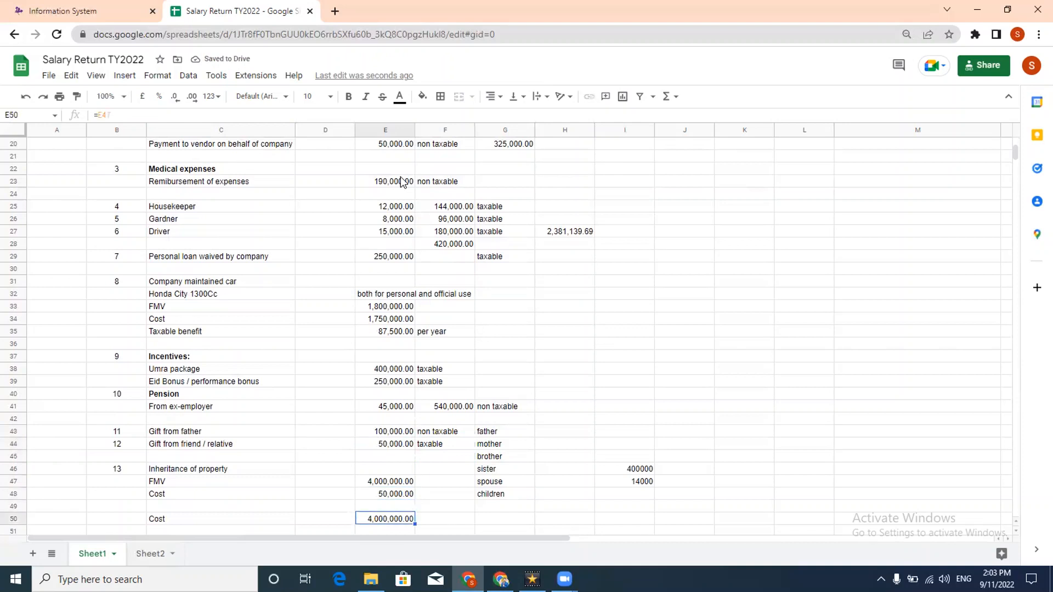
key("Up")
key("Up")
key("Up")
key("Up")
key("Up")
key("Up")
key("Up")
key("Up")
key("Up")
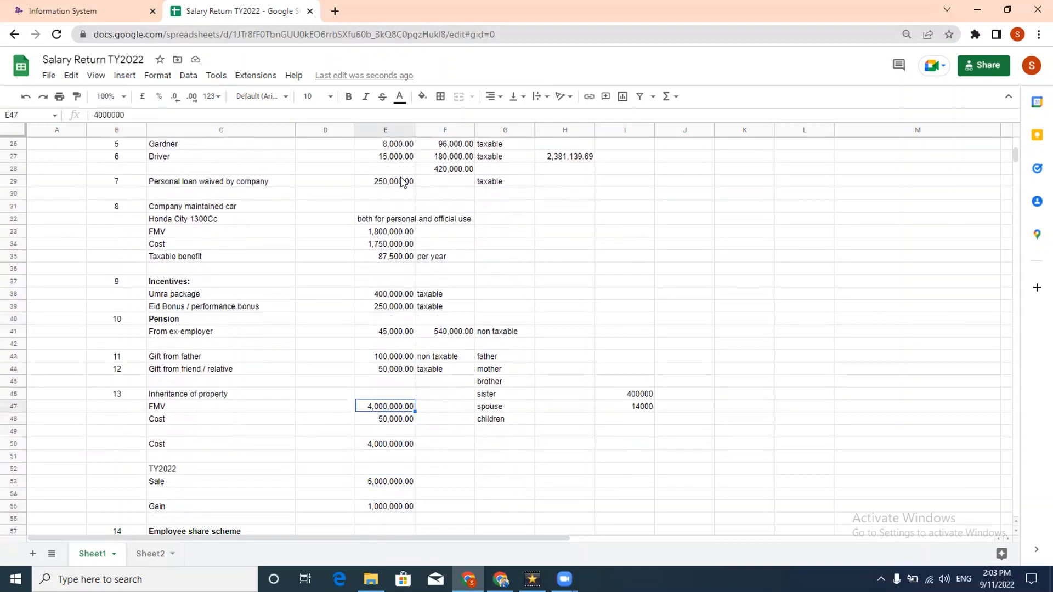
Examine the inherited property's original cost in E48 and the formula behind the cost in E50.
key("F1")
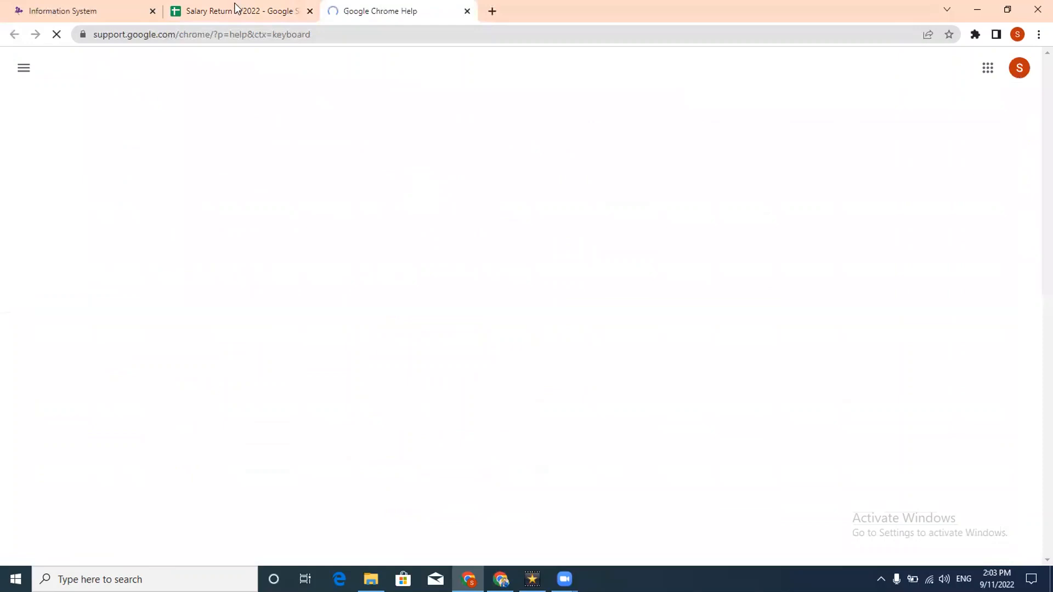
key("ctrl+shift+Tab")
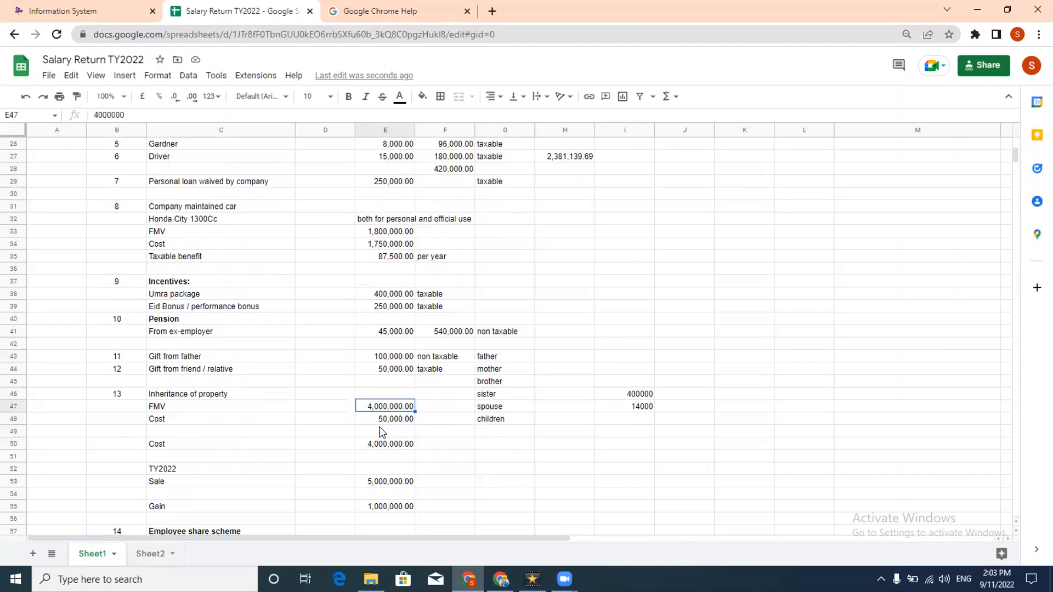
key("Down")
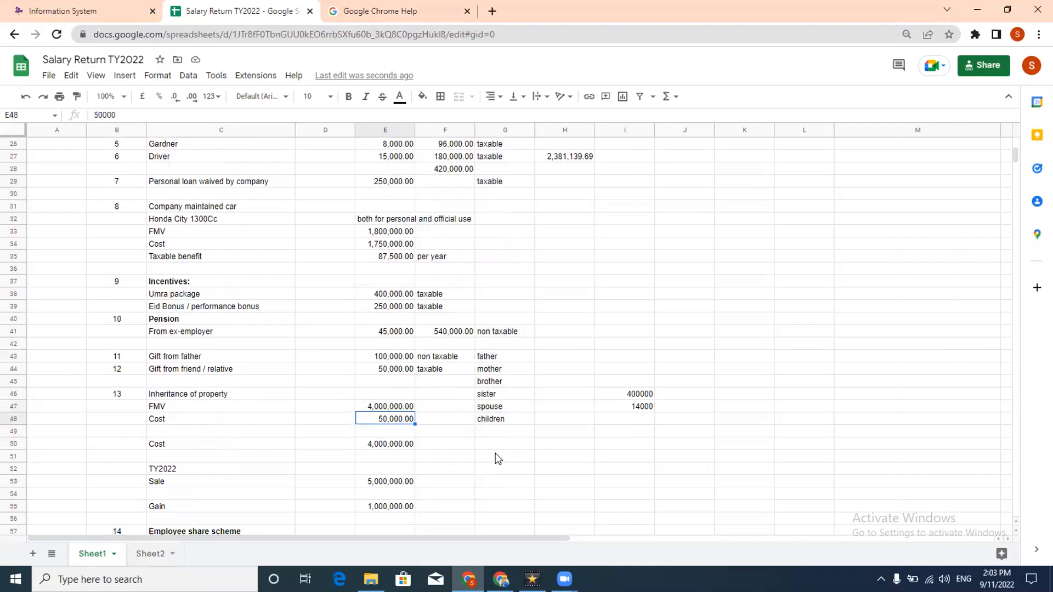
key("Down")
key("Down")
type("=E47")
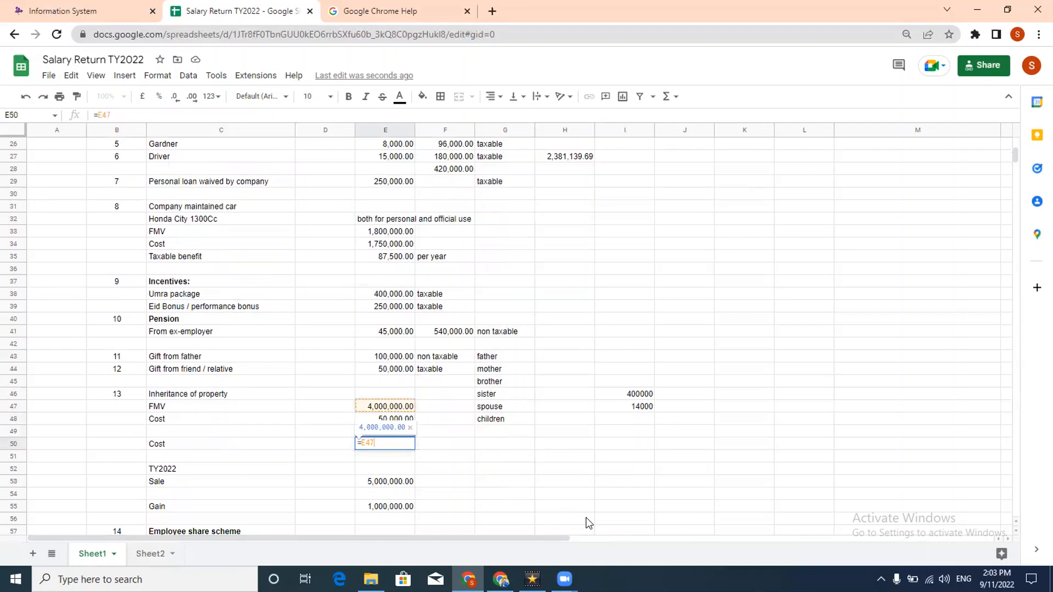
key("Return")
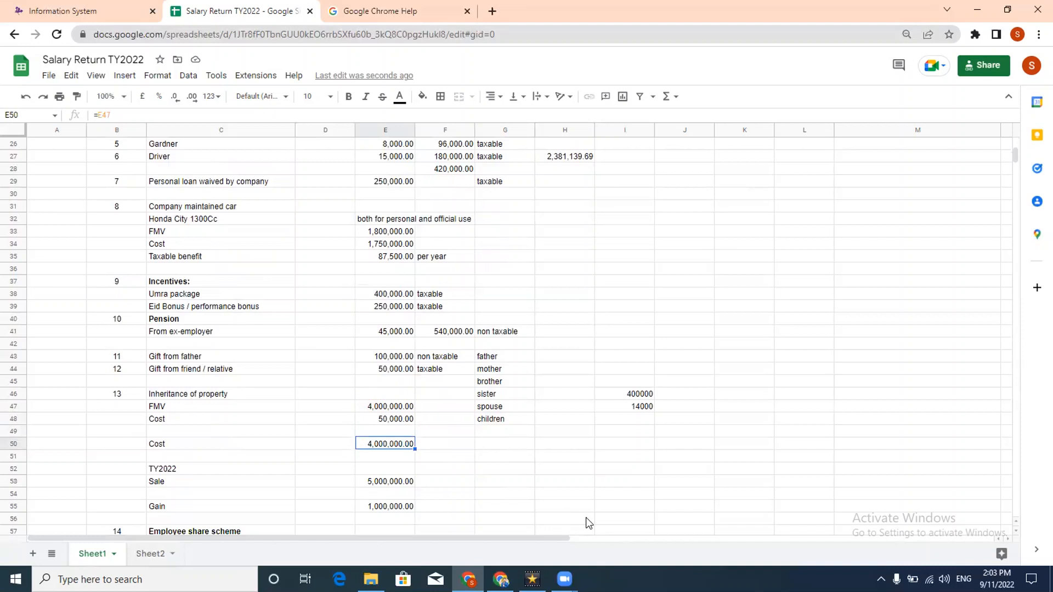
Examine the TY2022 sale amount in E53 and the gain formula in E55.
key("Down")
key("Down")
key("Down")
key("Left")
key("Left")
key("Left")
key("Right")
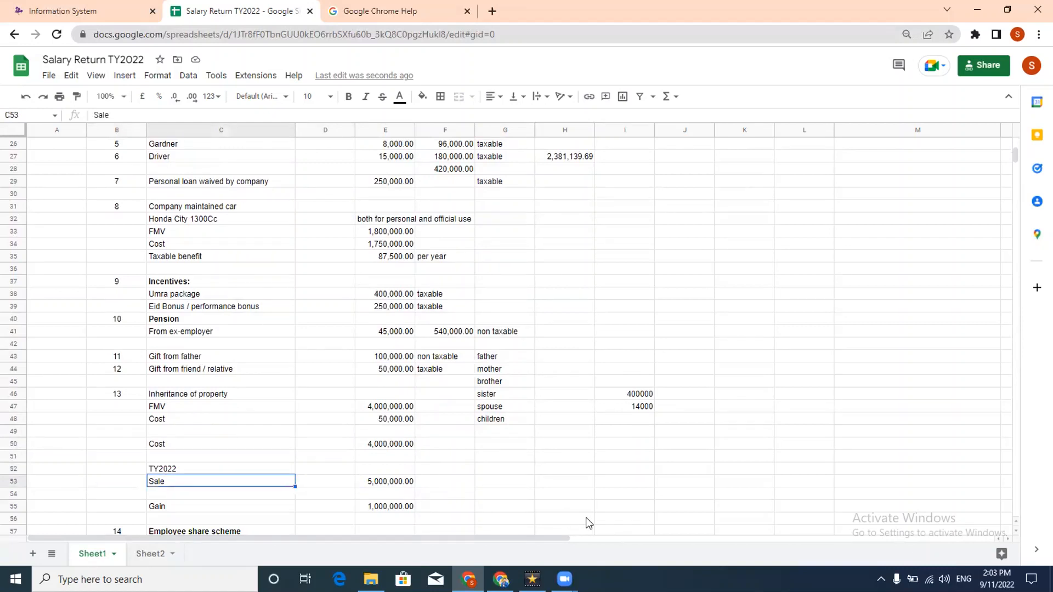
key("Right")
key("Right")
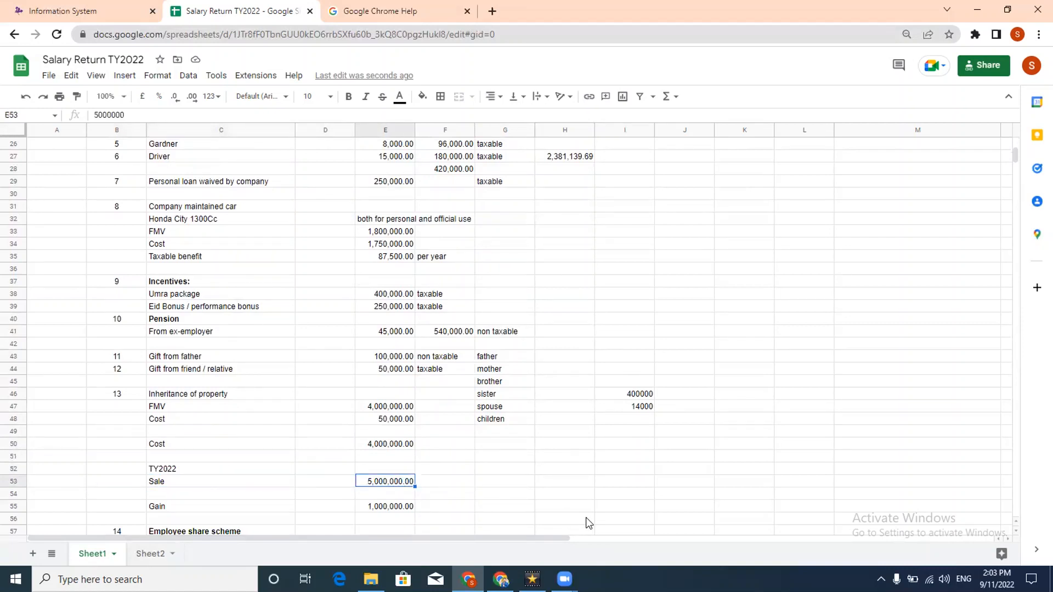
key("Down")
key("Down")
type("=E53-E50")
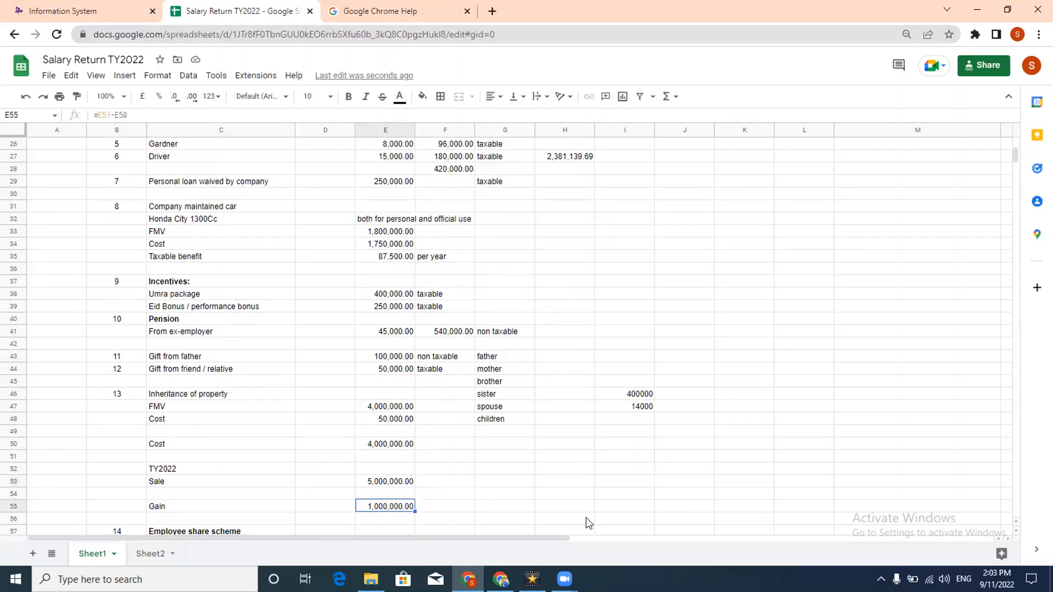
key("Return")
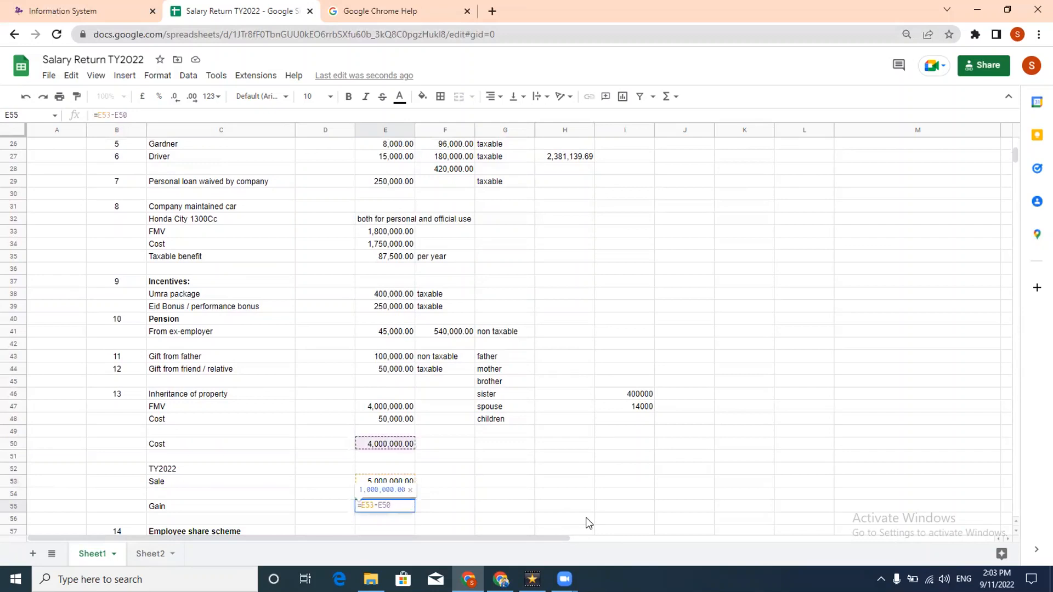
key("Return")
Look ahead to the employee share scheme heading, then recheck the gain formula in E55.
key("Down")
key("Down")
key("Down")
key("Down")
key("Down")
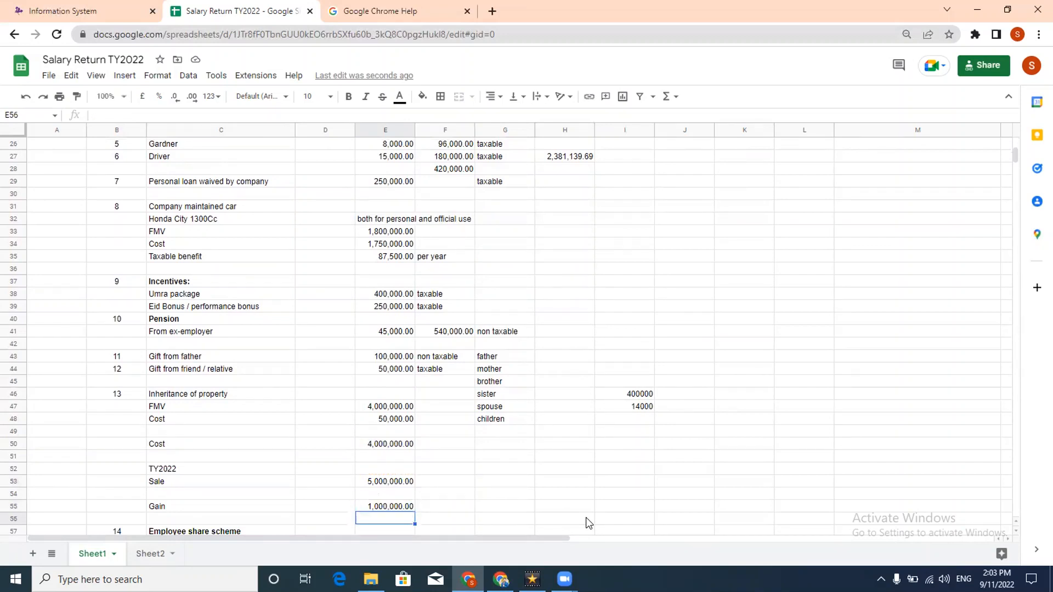
key("Up")
key("Up")
key("Up")
key("Up")
key("Up")
key("Up")
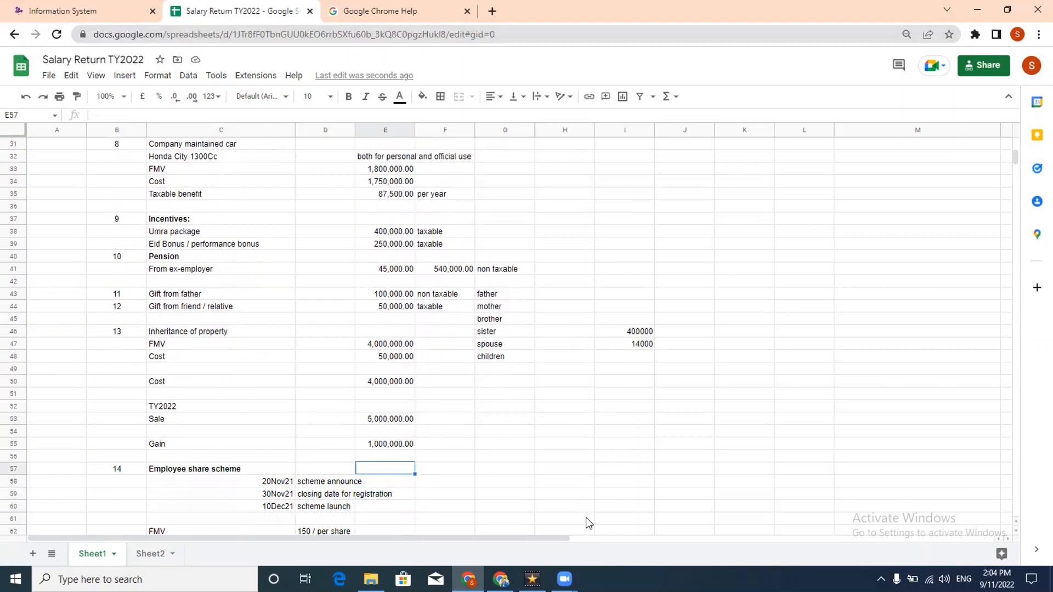
key("Return")
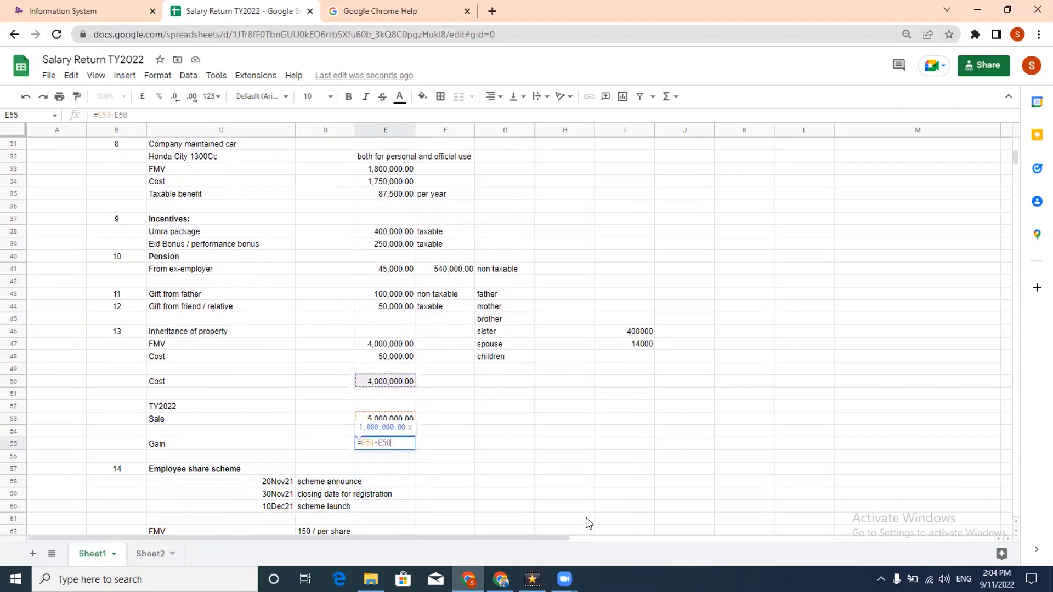
key("Return")
Look over the employee share scheme section and go to the scheme announcement date in C58.
key("Down")
key("Down")
key("Down")
key("Down")
key("Down")
key("Down")
key("Down")
key("Down")
key("Down")
key("Left")
scroll(486, 447, "down", 3)
key("Up")
key("Up")
key("Up")
key("Up")
key("Up")
key("Up")
key("Up")
key("Down")
key("Down")
key("Down")
key("Down")
key("Left")
key("Left")
key("Up")
key("Up")
key("Up")
key("Up")
key("Right")
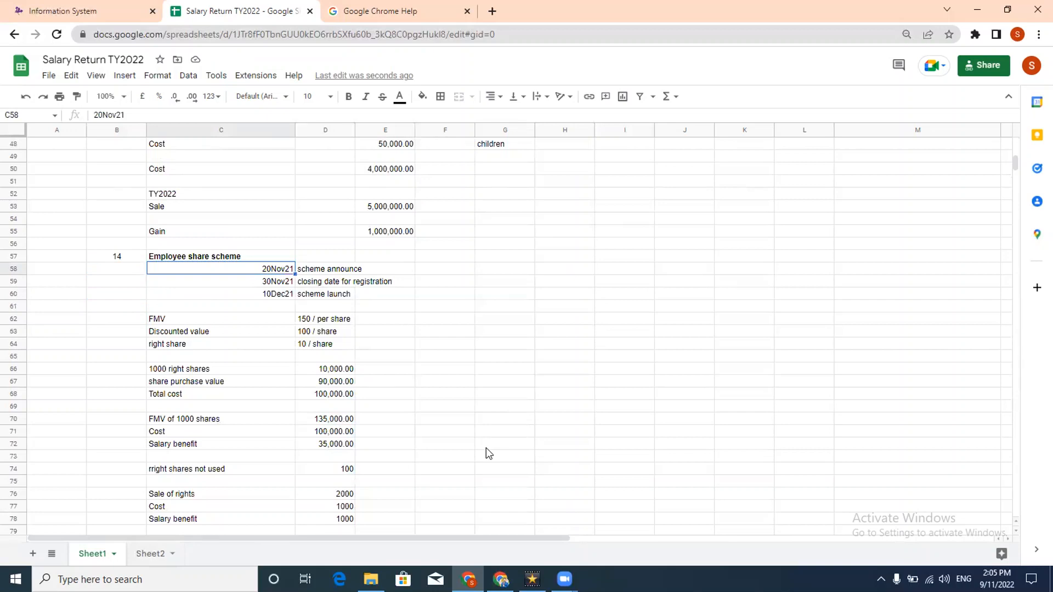
Review the scheme's closing and launch dates, and its FMV, discounted value and right share prices in D62:D64.
key("Down")
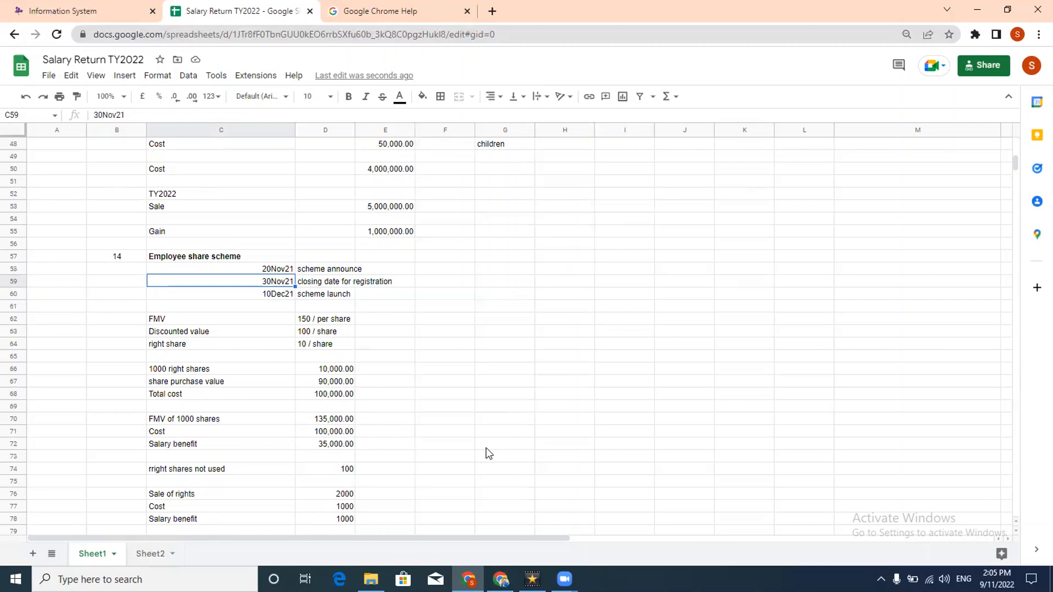
key("Down")
key("Down")
key("Down")
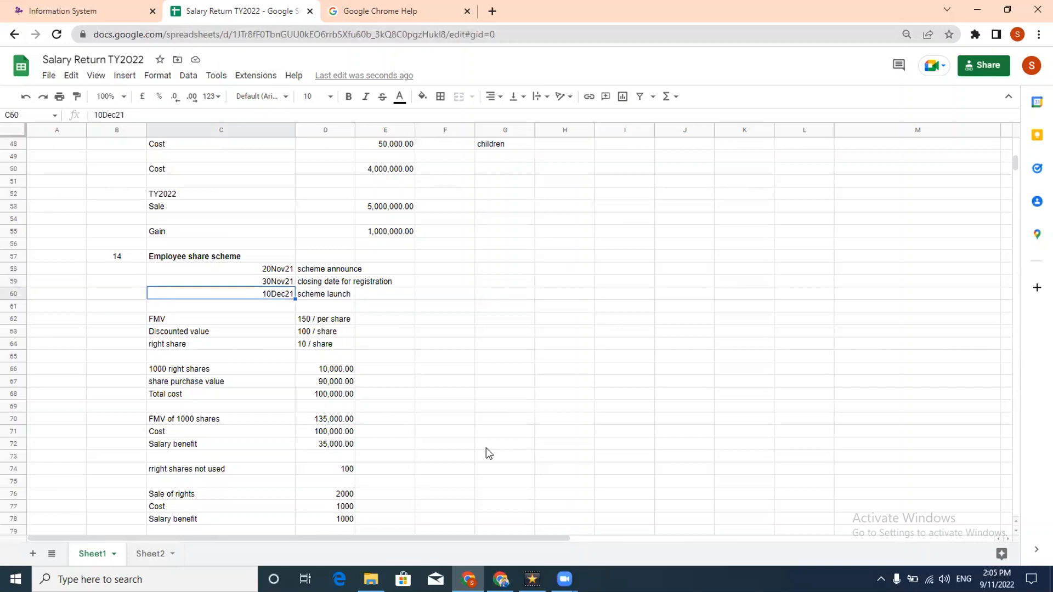
key("Right")
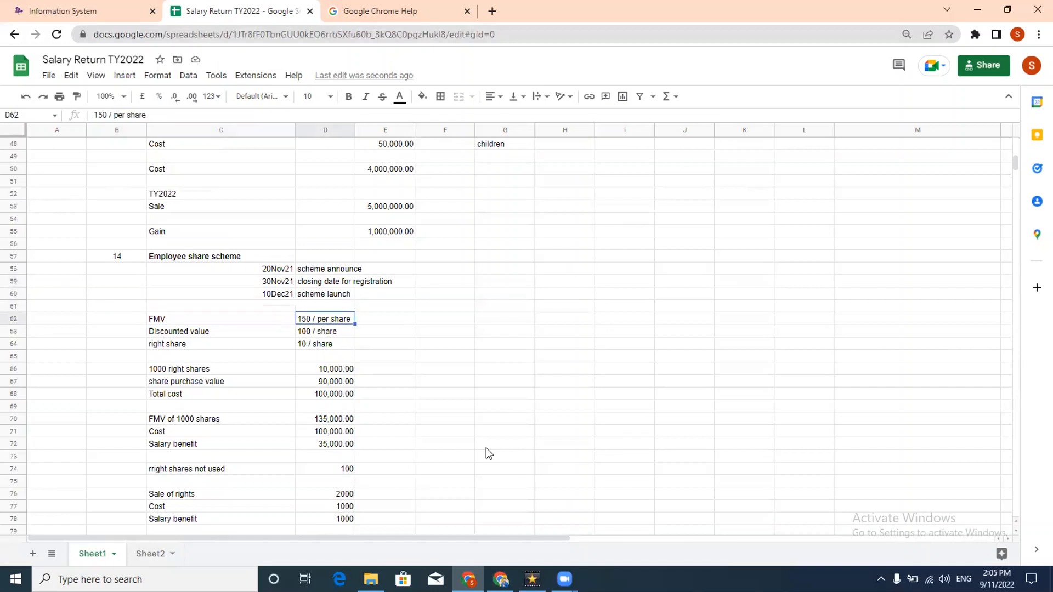
key("Down")
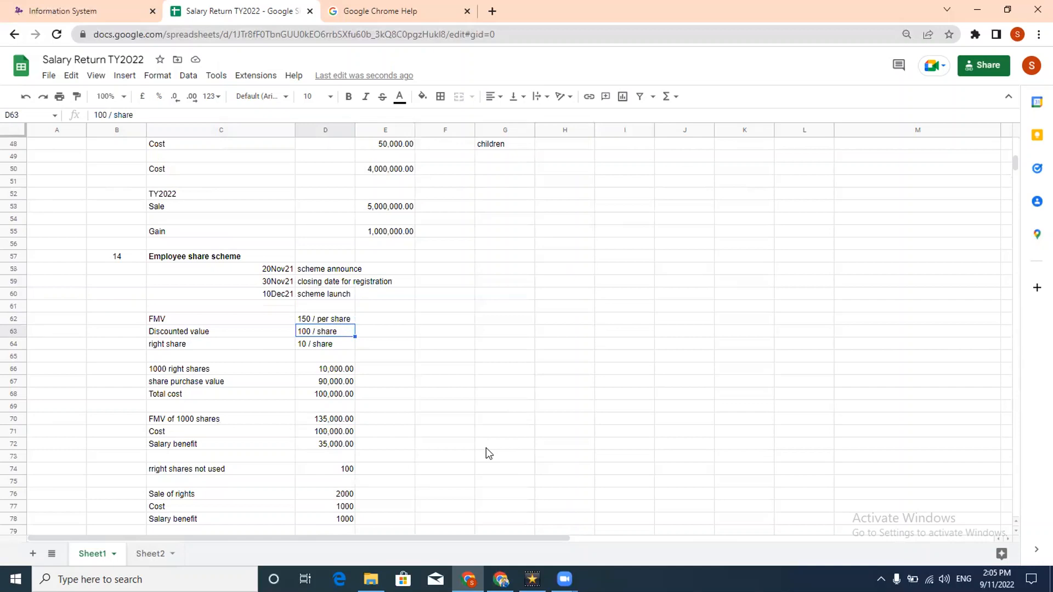
key("Down")
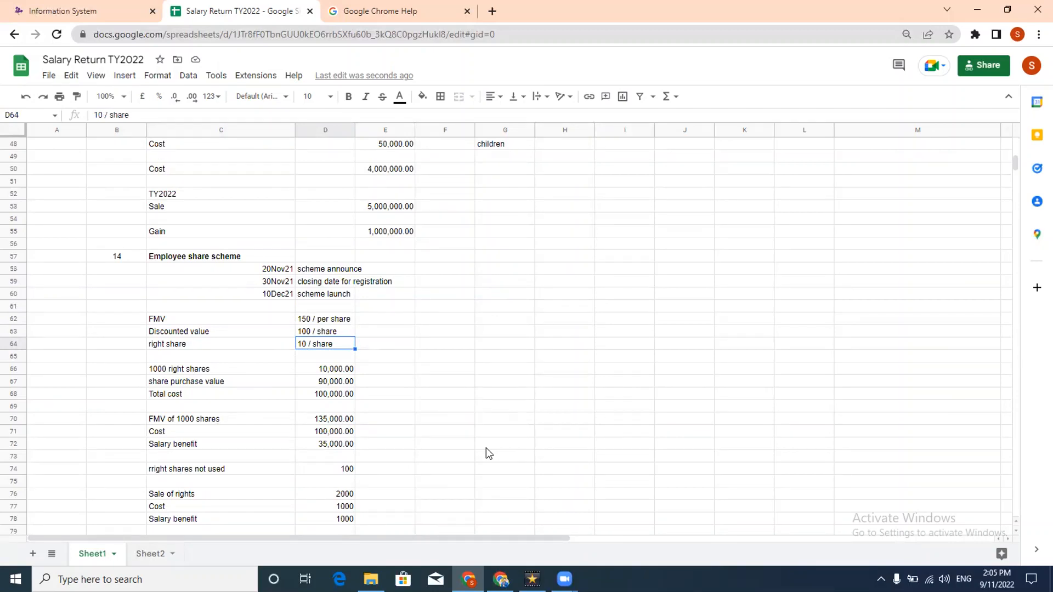
key("Down")
key("Down")
key("Down")
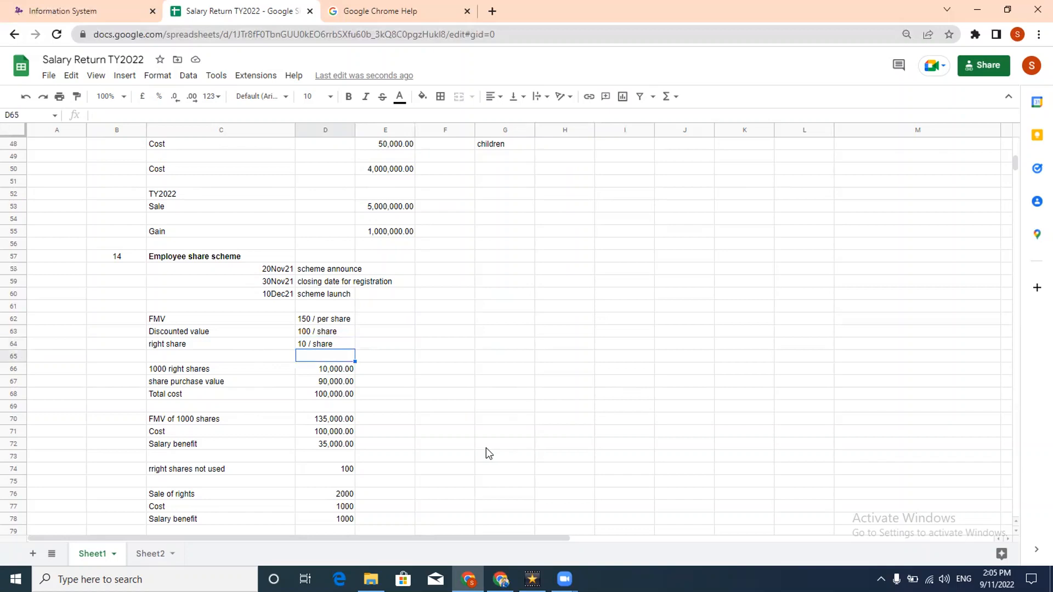
key("Up")
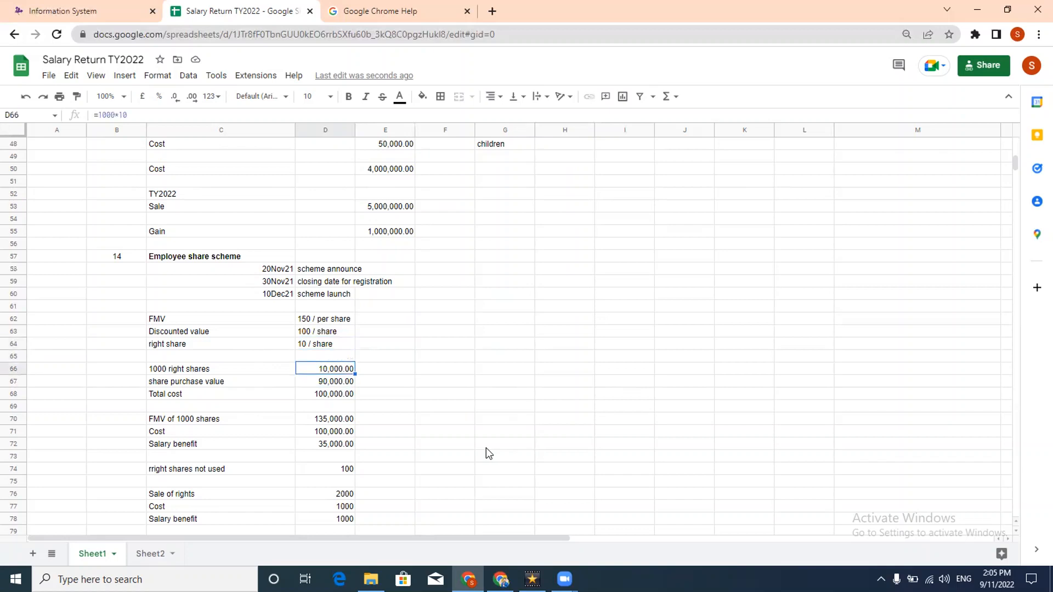
Inspect the formulas for the 1000 right shares, share purchase value and total cost in D66:D68.
key("F2")
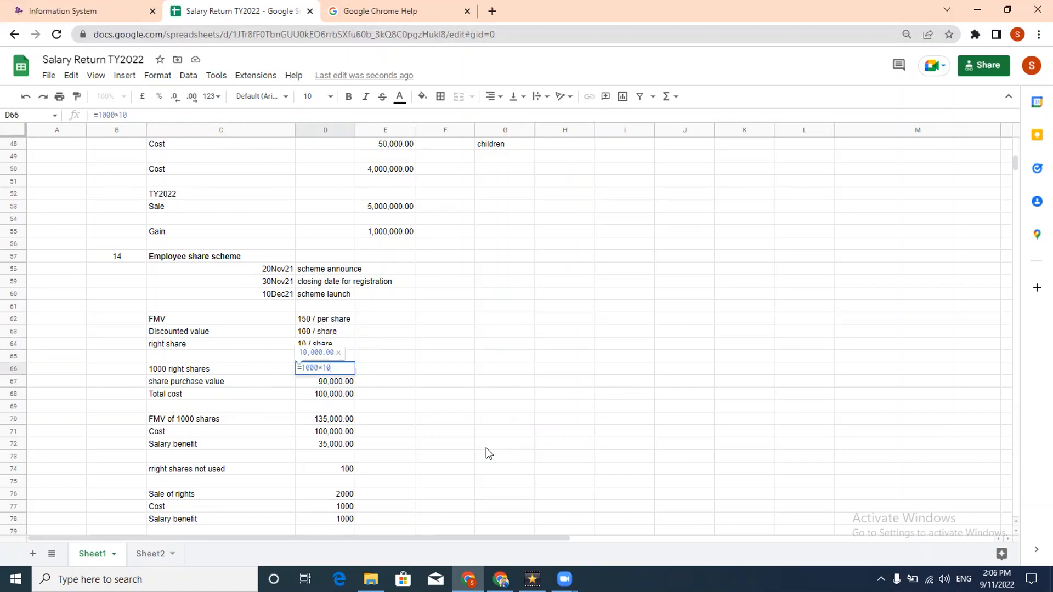
key("Escape")
key("Down")
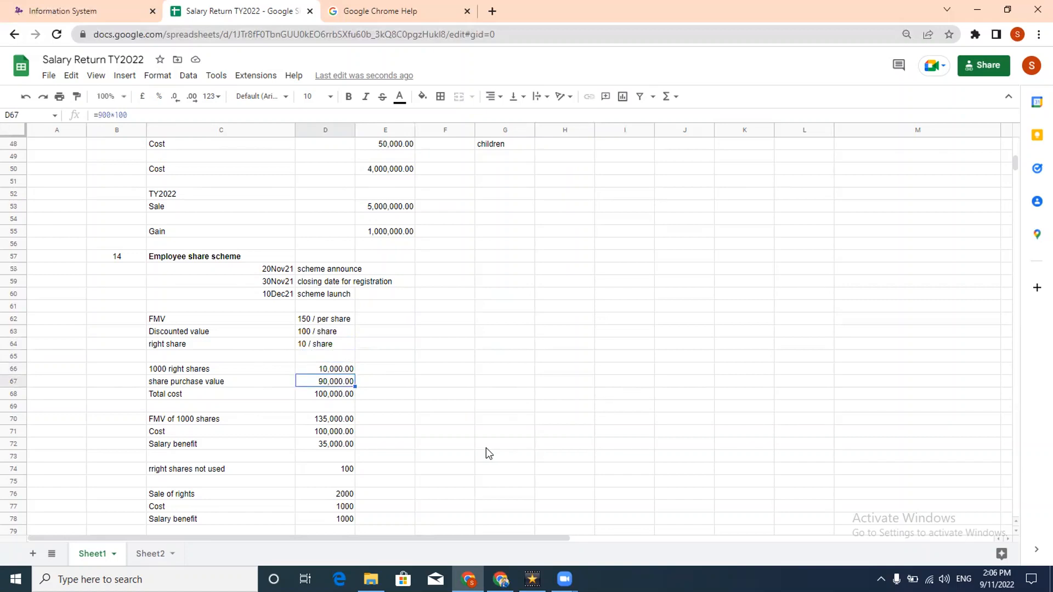
key("Left")
key("Left")
key("Right")
key("Up")
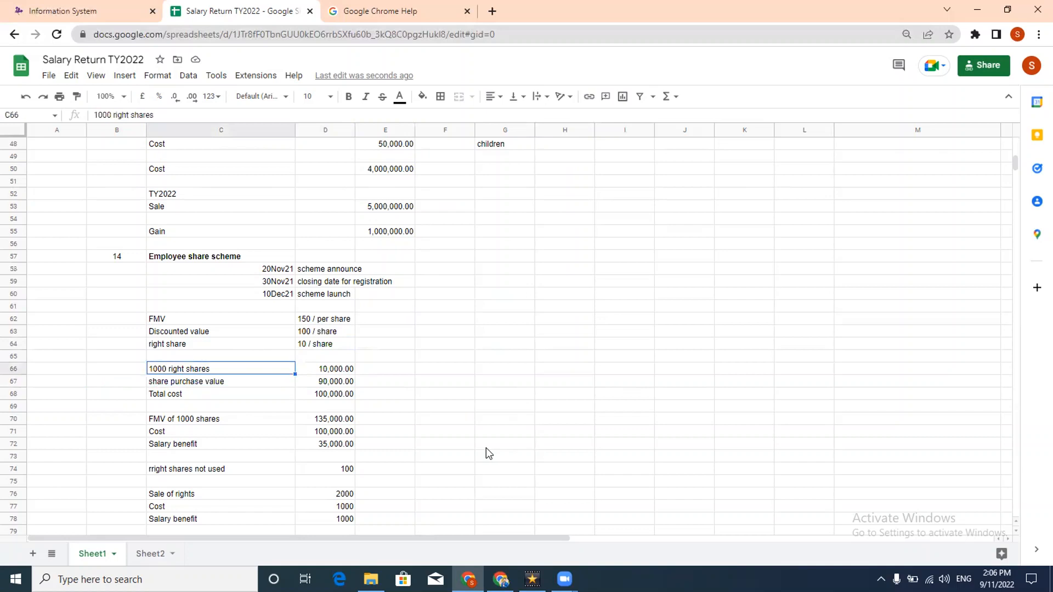
key("Down")
key("Right")
key("F2")
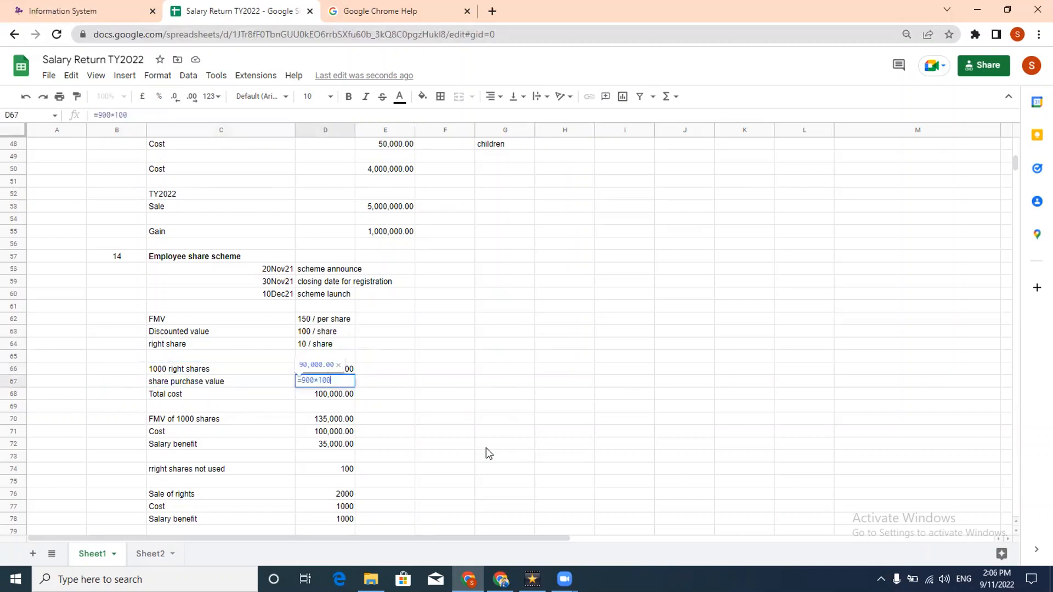
key("Escape")
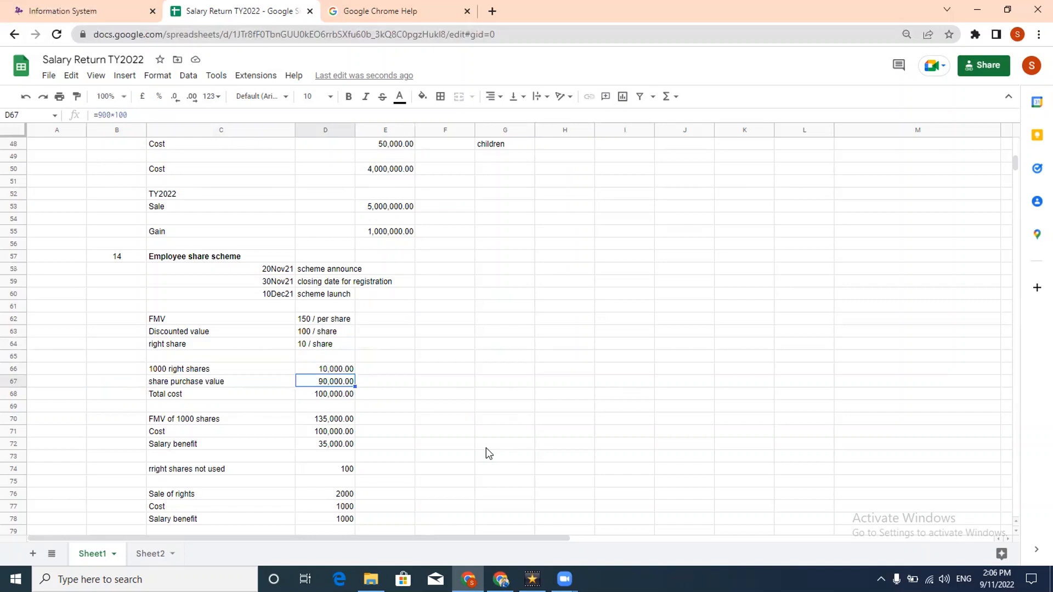
key("Down")
key("F2")
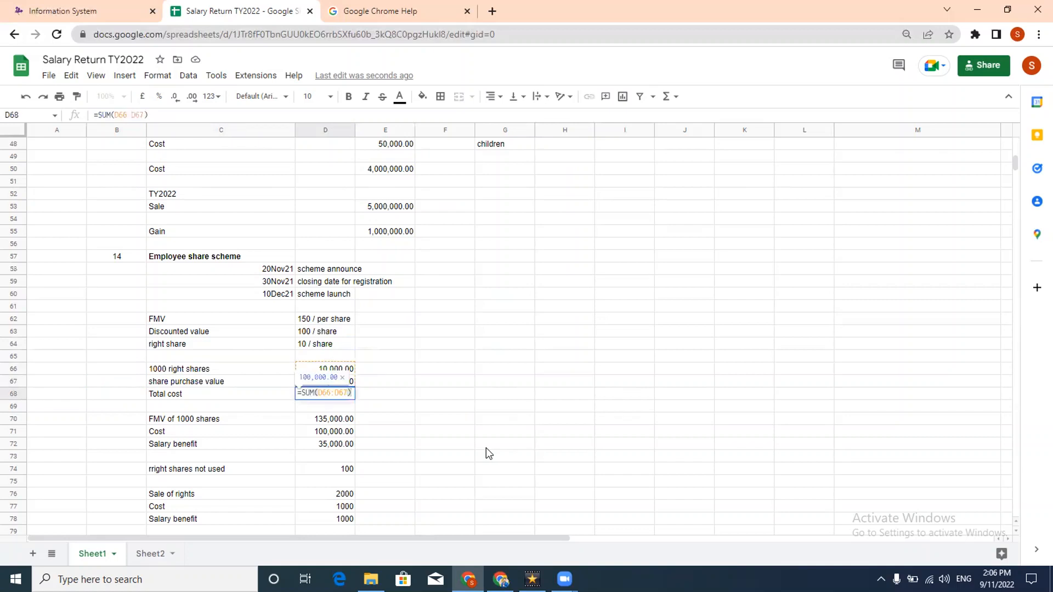
key("Escape")
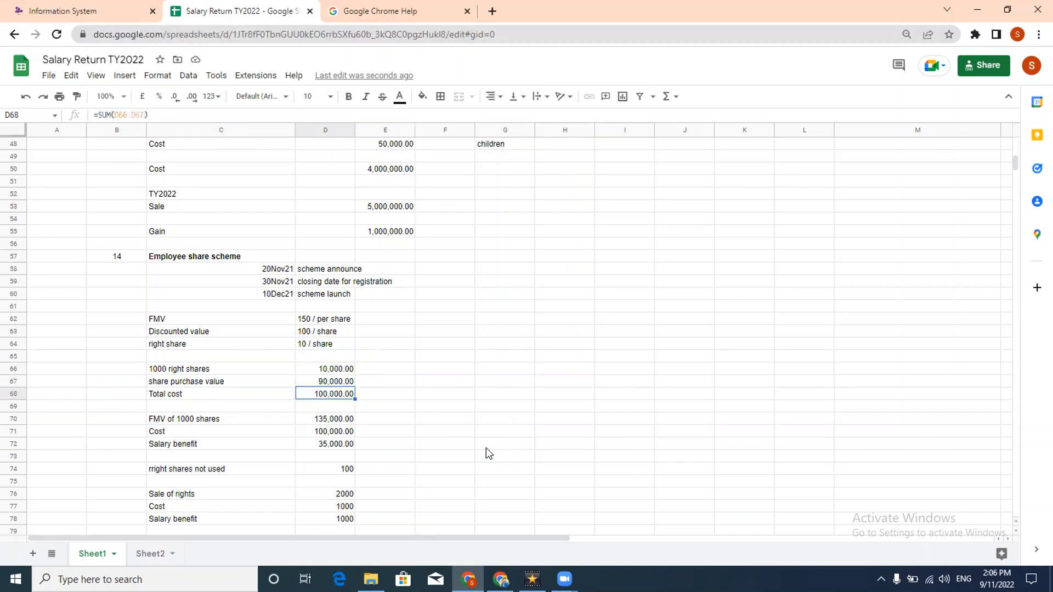
Check the share FMV formula in D70 and correct its label in C70 to "FMV of 900 shares".
key("Down")
key("Down")
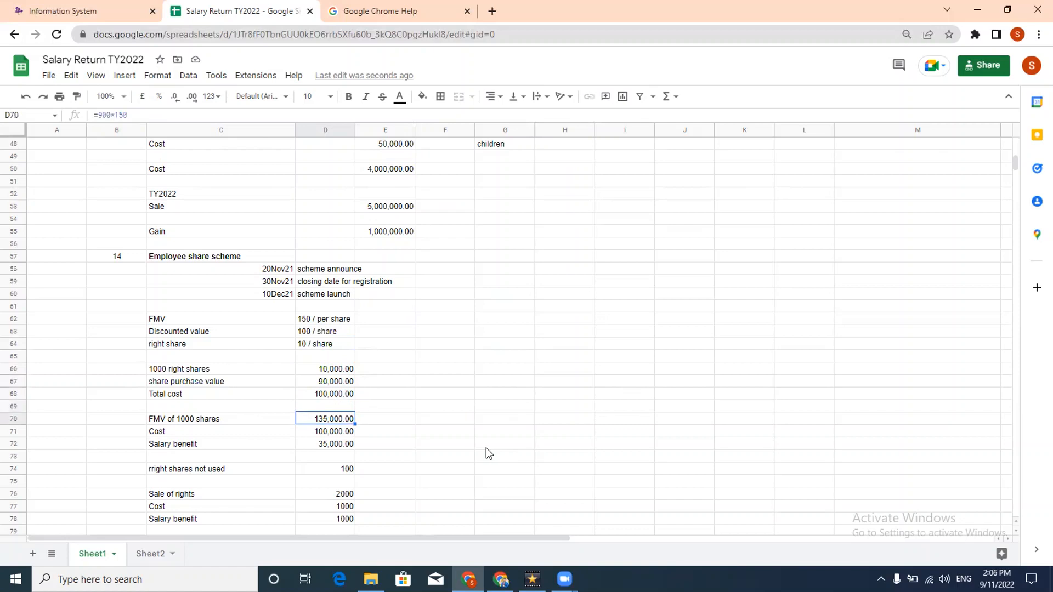
key("F2")
key("Escape")
key("Left")
key("F2")
key("Left")
key("Left")
key("Left")
key("shift+Left")
key("shift+Left")
key("shift+Left")
key("shift+Left")
type("900")
key("Return")
Examine the FMV, cost and salary benefit formulas in D70:D72, then return to the FMV in D70.
key("Up")
key("Right")
key("F2")
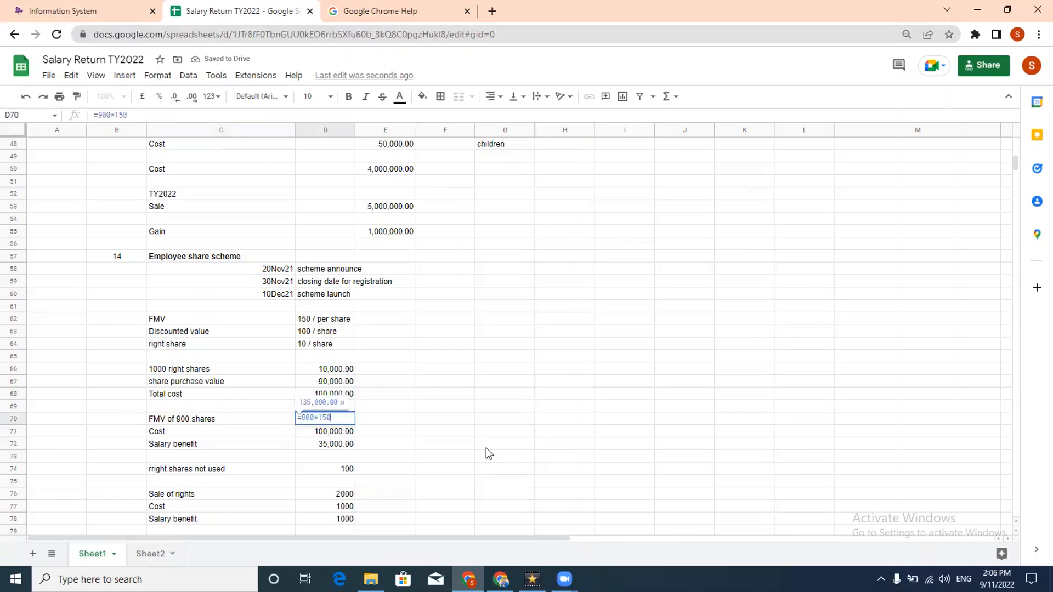
key("Escape")
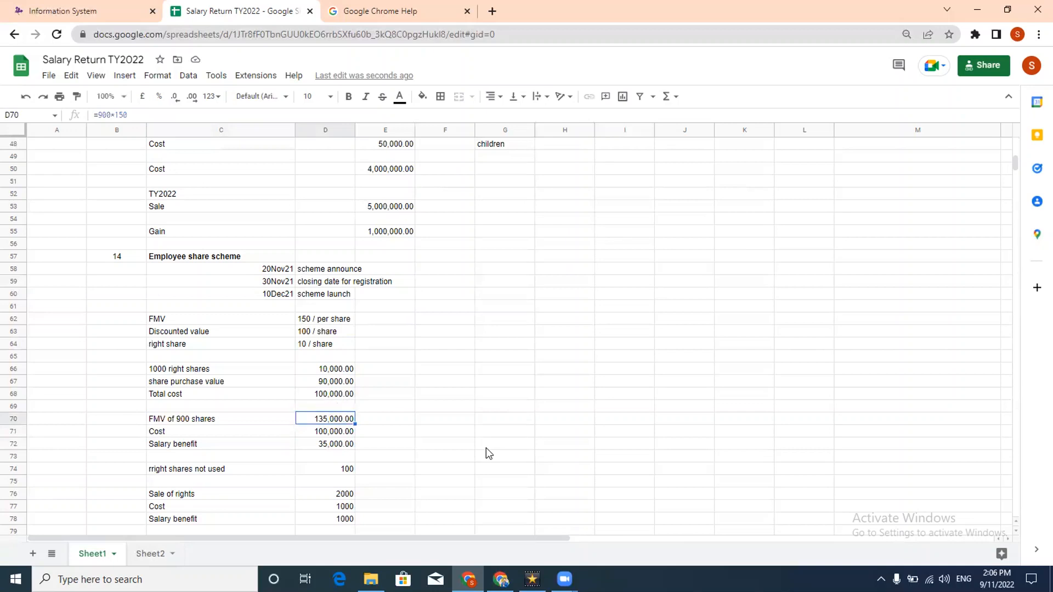
key("Down")
type("=D68")
key("Return")
key("F2")
key("Escape")
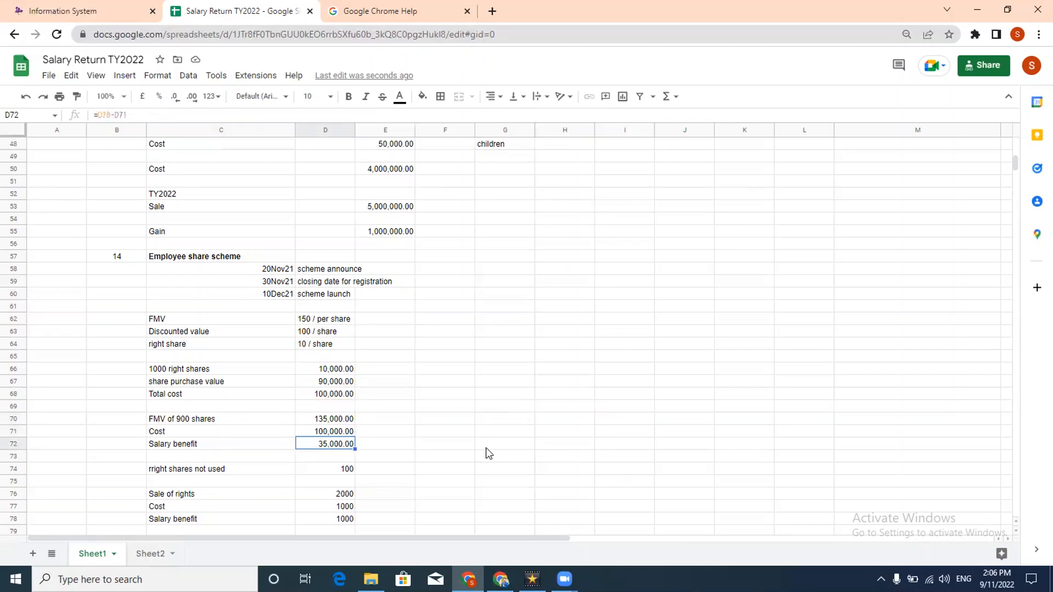
key("Up")
key("F2")
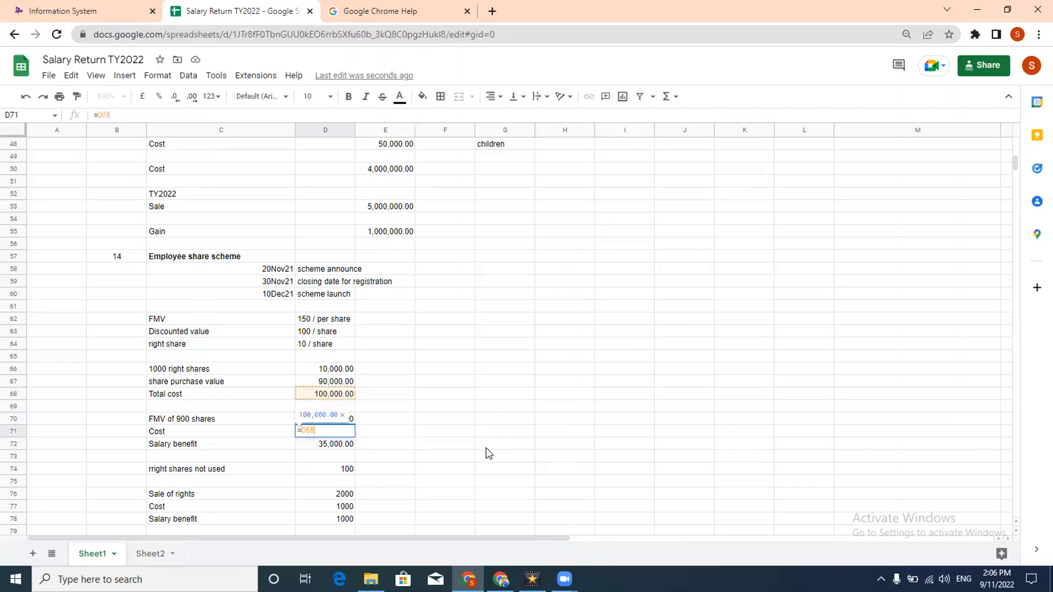
key("Escape")
key("Up")
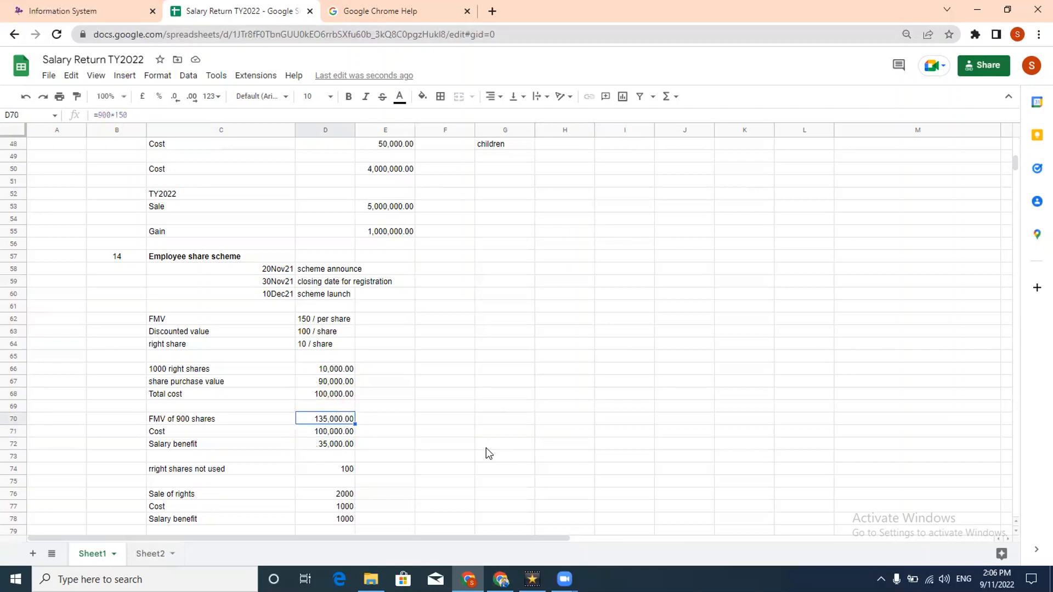
Inspect the formulas for the FMV of 900 shares in D70 and the salary benefit in D72.
key("F2")
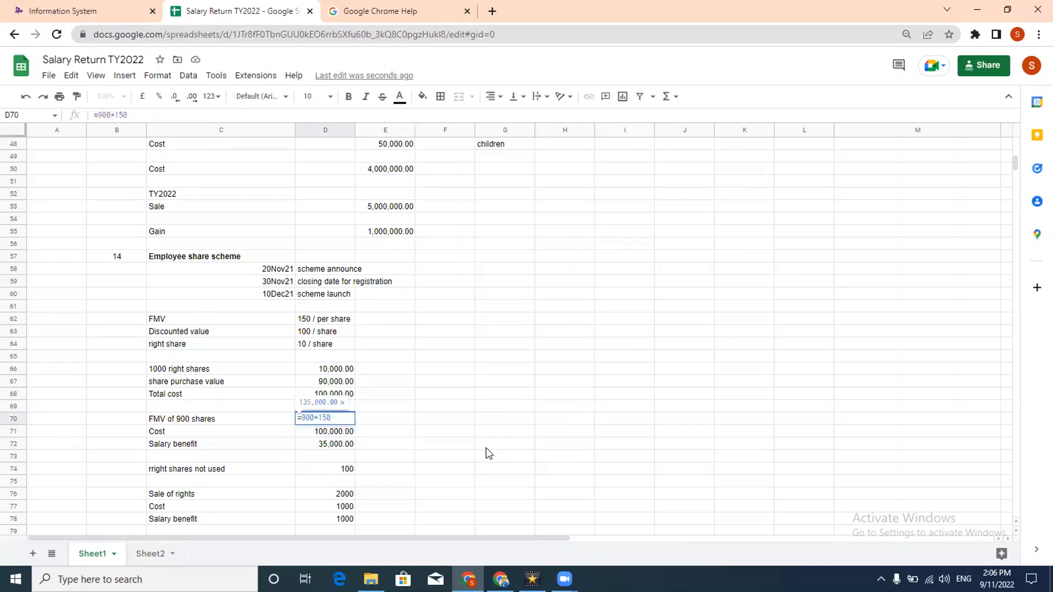
key("Escape")
key("Down")
key("Down")
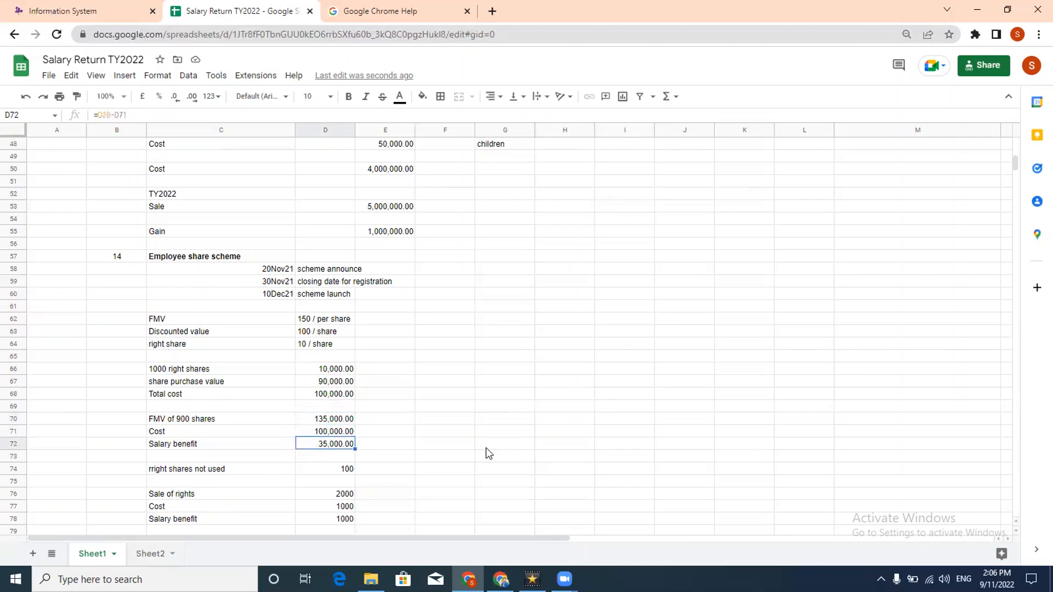
key("F2")
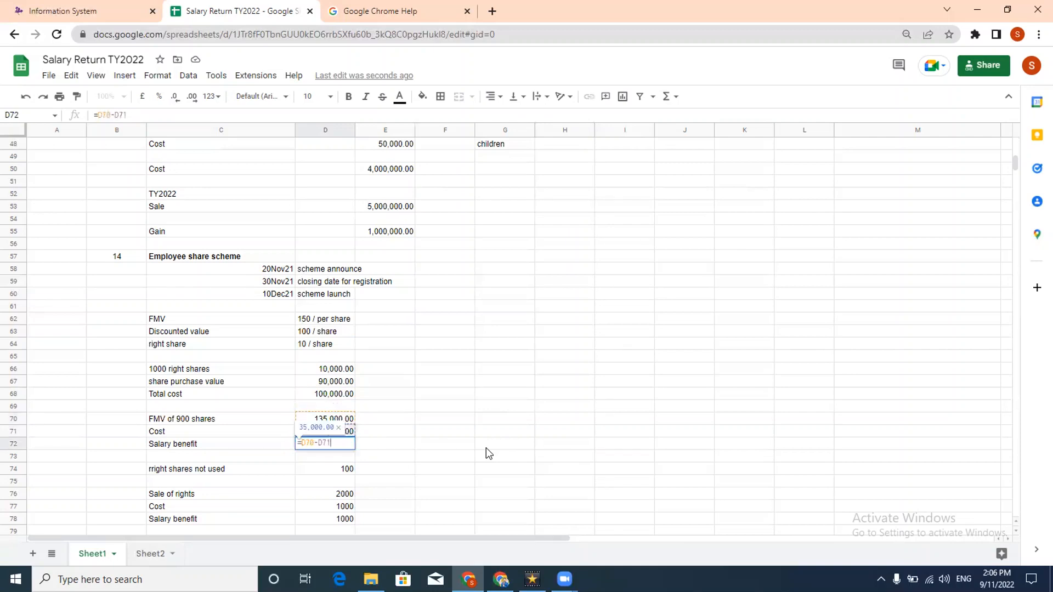
key("Escape")
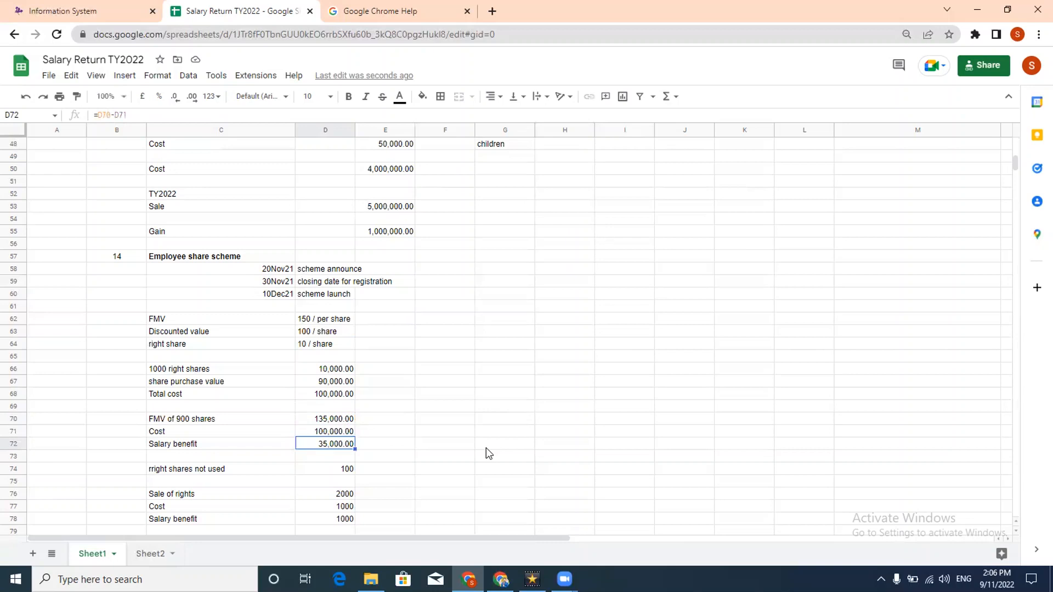
Inspect the formula for the right shares not used in D74.
key("Down")
key("Down")
key("F2")
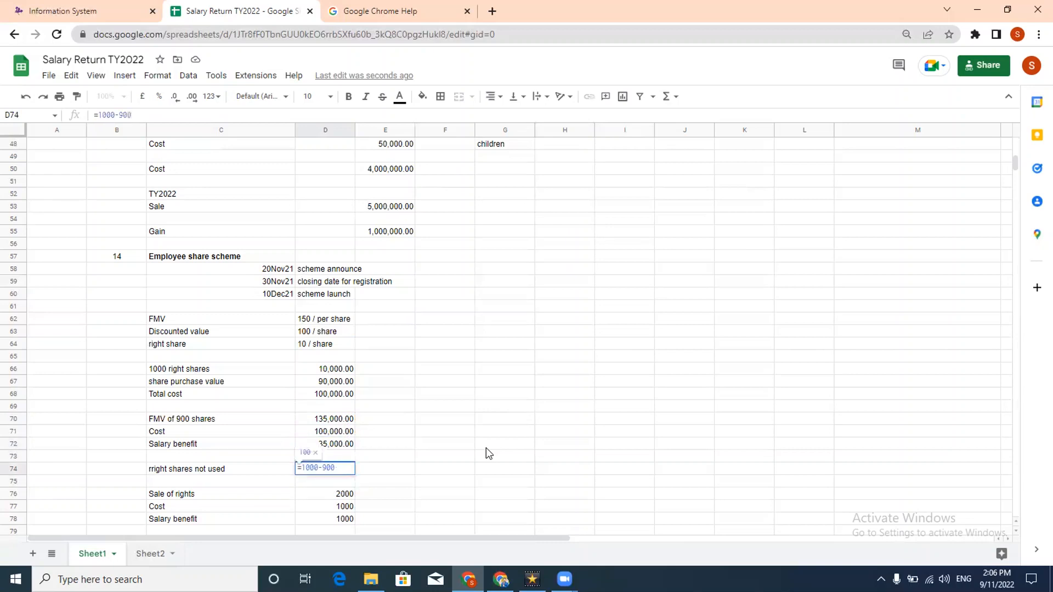
key("Escape")
Inspect the sale of rights, cost and salary benefit formulas in D76:D78.
key("Down")
key("Down")
key("Down")
key("Down")
key("Down")
key("Down")
key("Down")
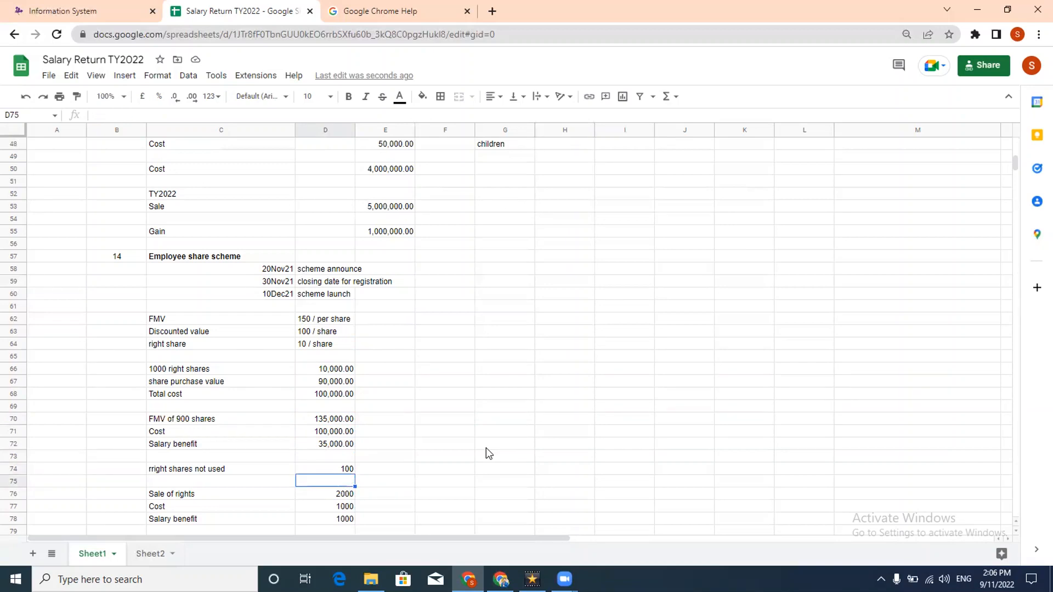
key("Up")
key("Up")
key("Up")
key("Up")
key("Up")
key("Up")
key("Up")
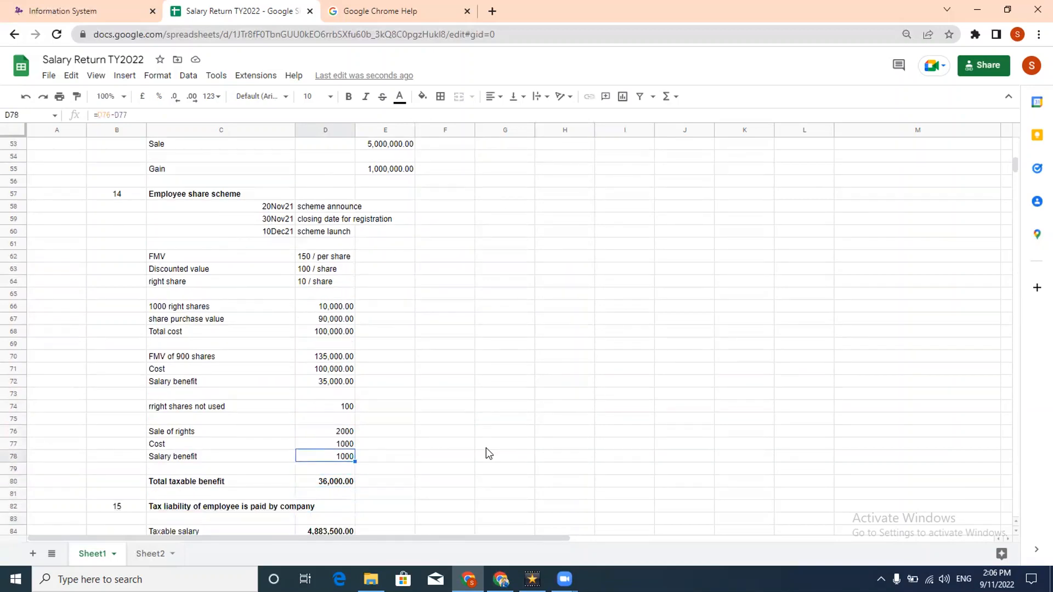
key("Down")
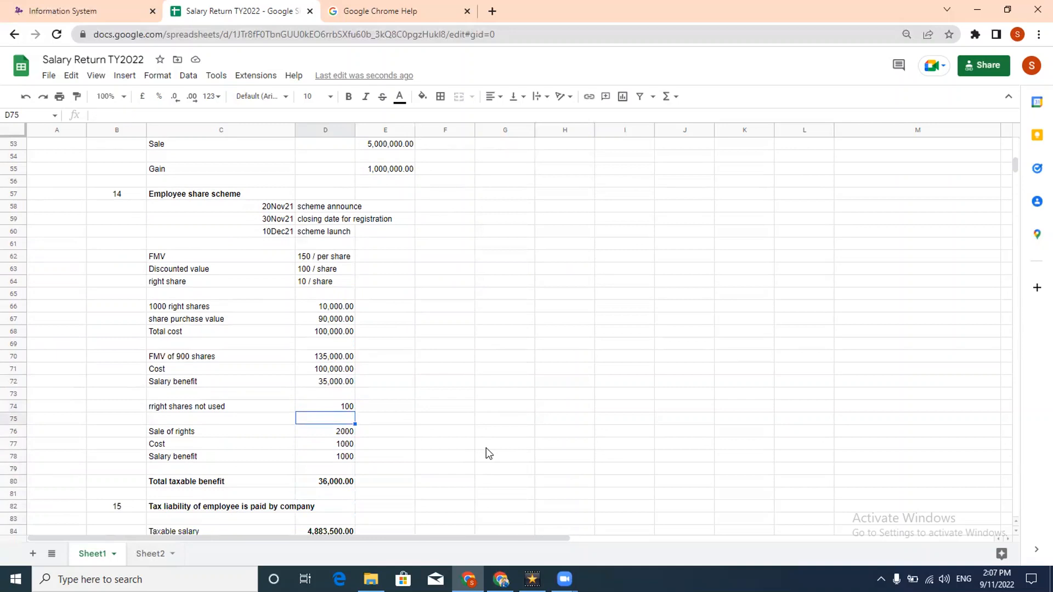
key("Down")
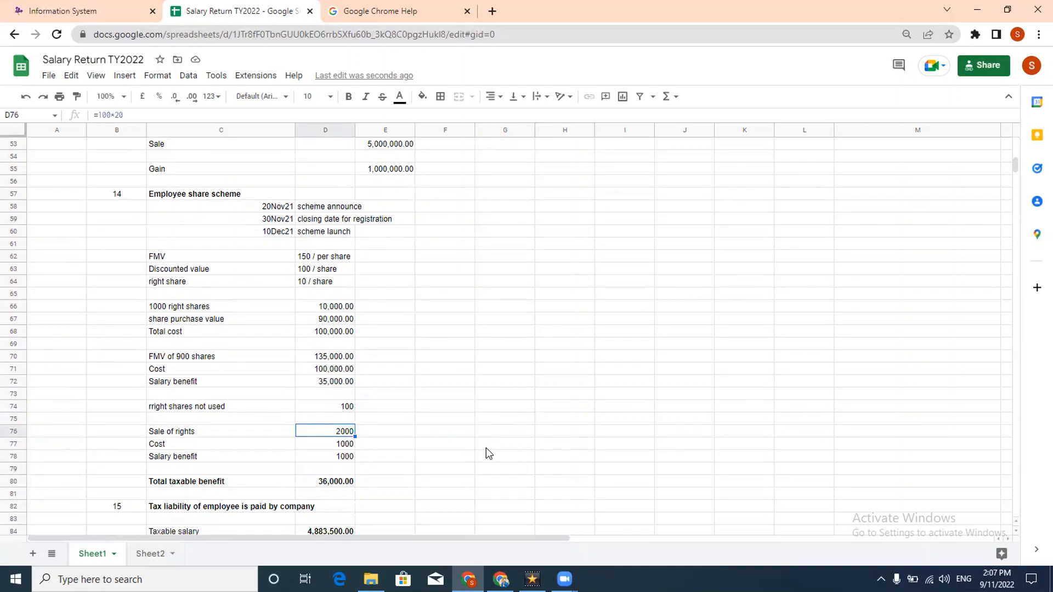
key("F2")
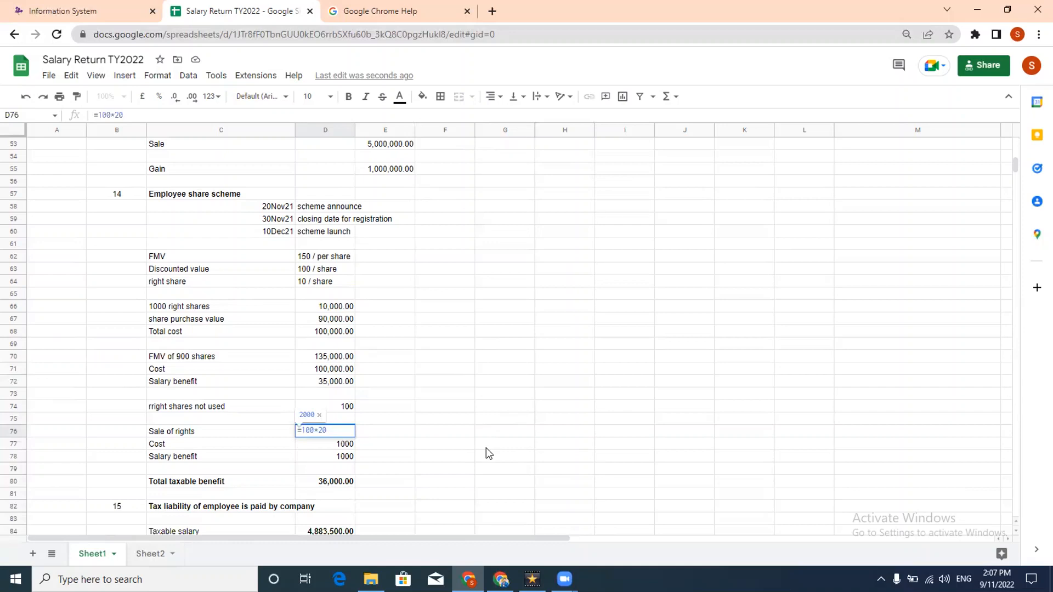
key("Escape")
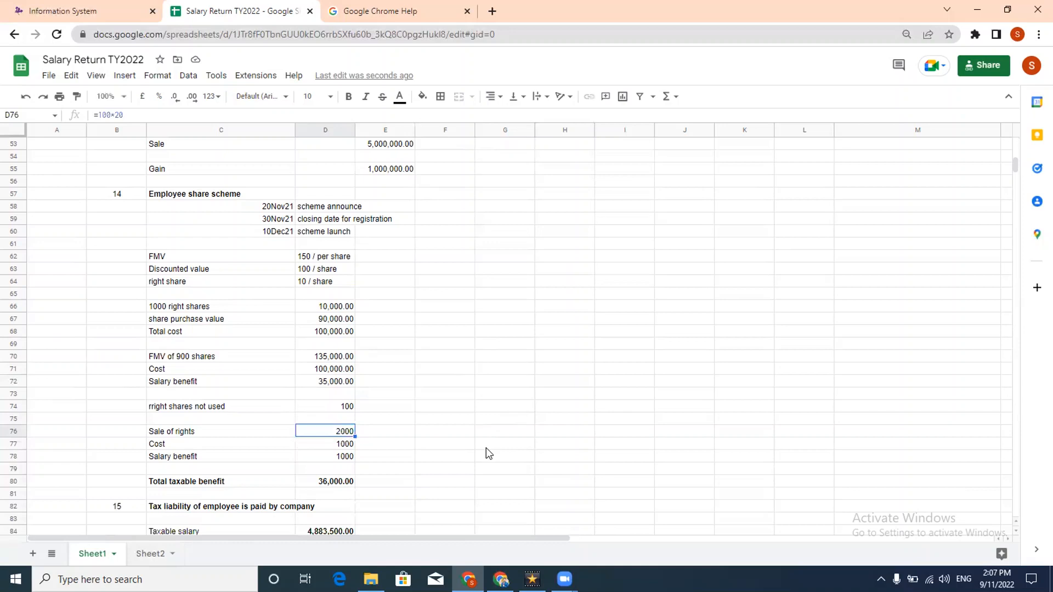
key("Down")
key("F2")
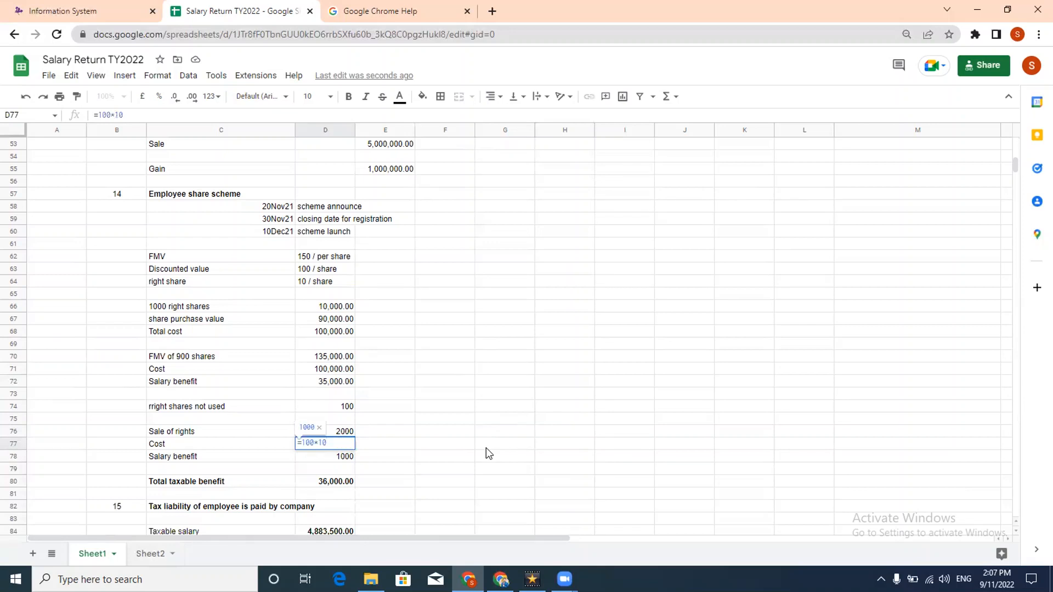
key("Escape")
key("Down")
key("F2")
key("Escape")
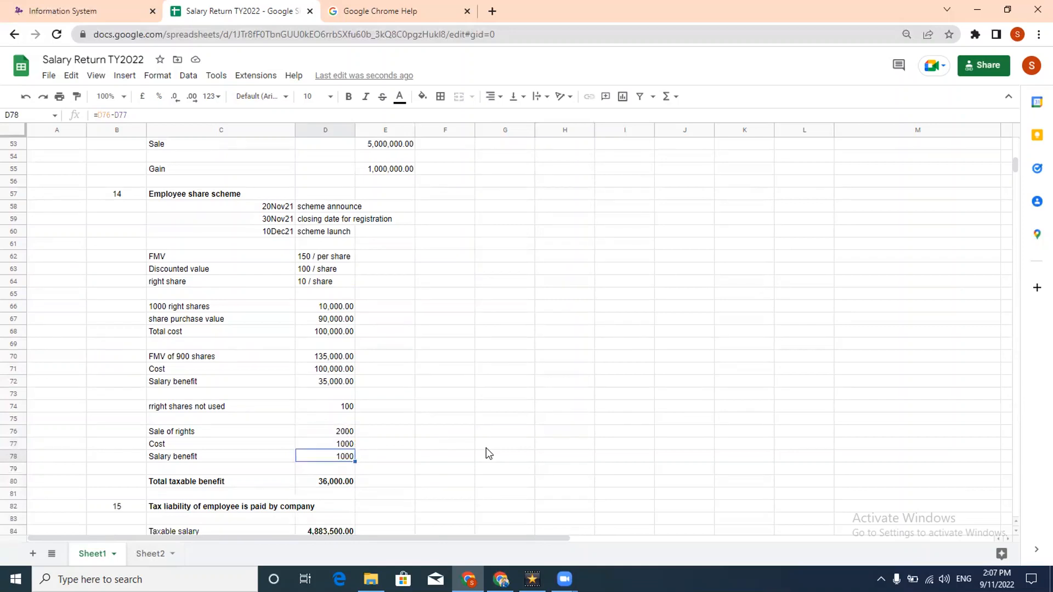
Check which salary benefit cells feed the total taxable benefit formula in D80.
key("Down")
key("Down")
key("F2")
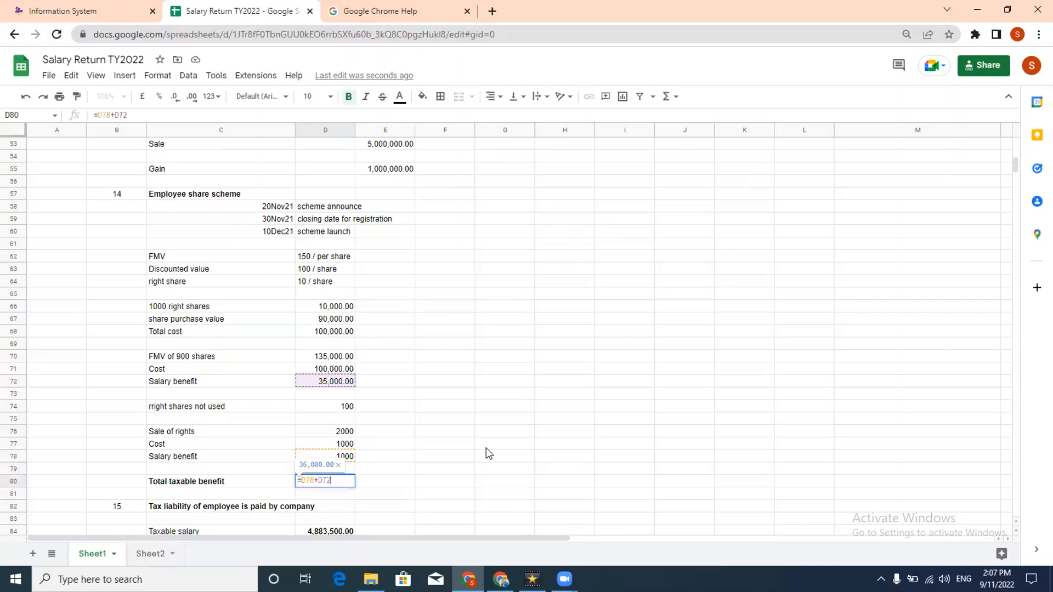
key("Escape")
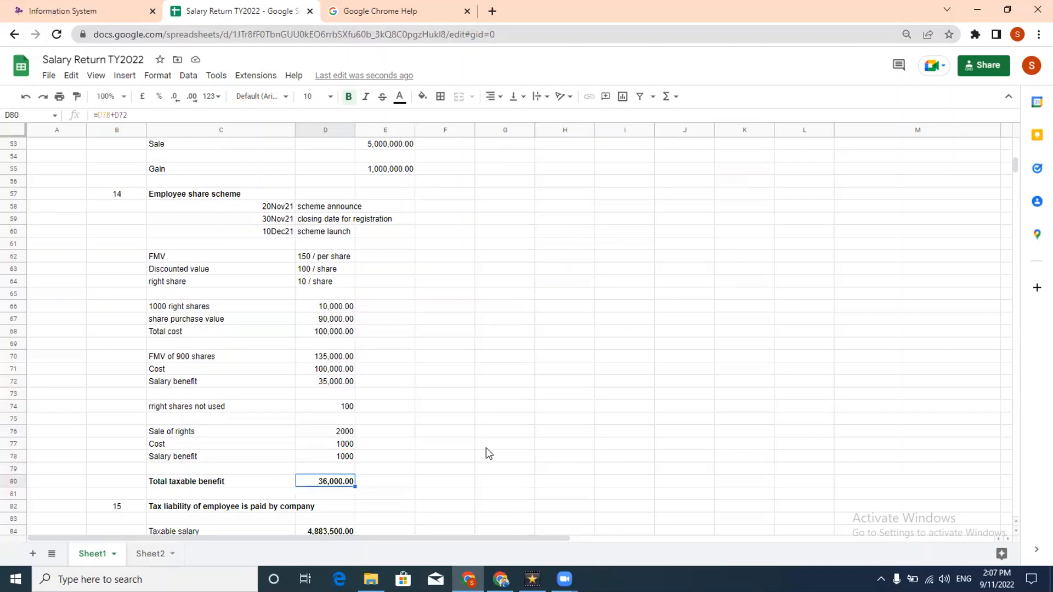
Look over section 15 on the employee's tax liability paid by the company, including the taxable income and tax benefit rows.
key("Down")
key("Down")
key("Down")
key("Down")
key("Down")
key("Down")
key("Down")
key("Down")
key("Down")
key("Down")
key("Down")
key("Down")
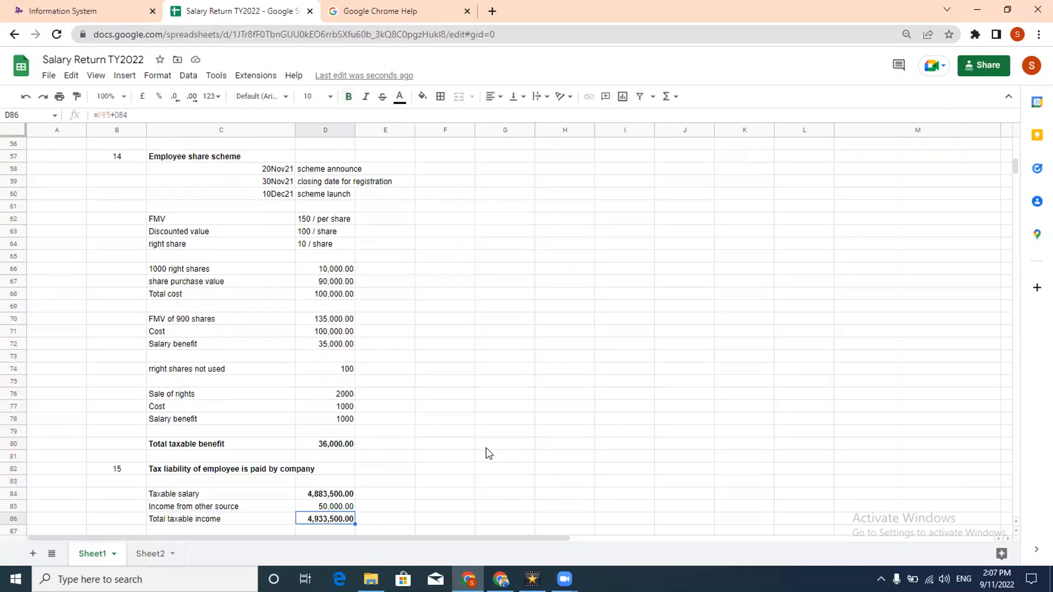
key("Down")
key("Down")
key("Down")
key("Up")
key("Up")
key("Up")
key("Up")
key("Up")
key("Up")
key("Up")
key("Up")
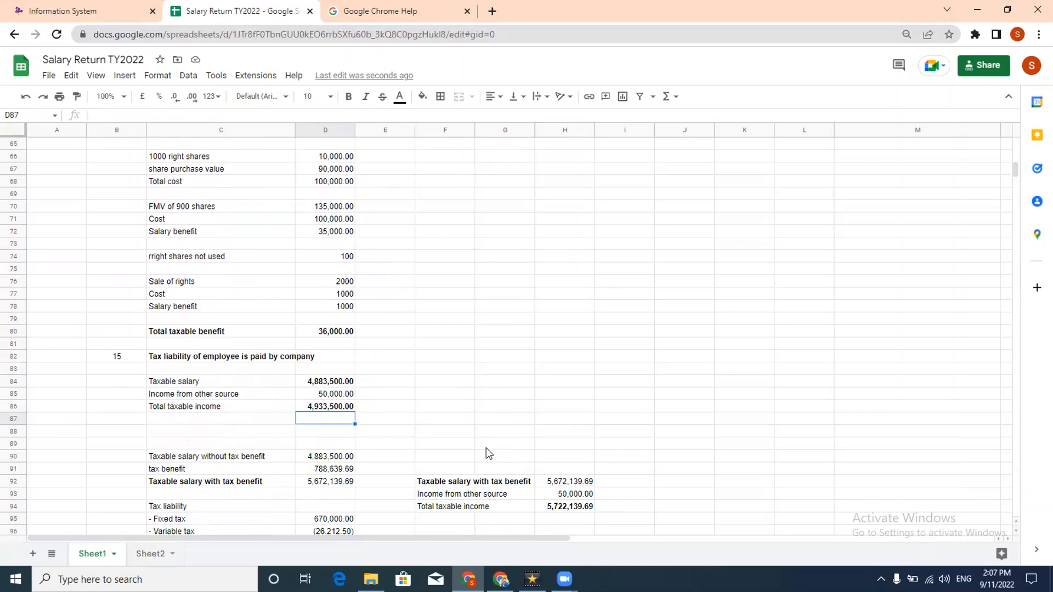
Trace the cells in the taxable salary formula in D84 through the salary, benefit, incentive, pension and share scheme sections.
key("Up")
key("Up")
key("Up")
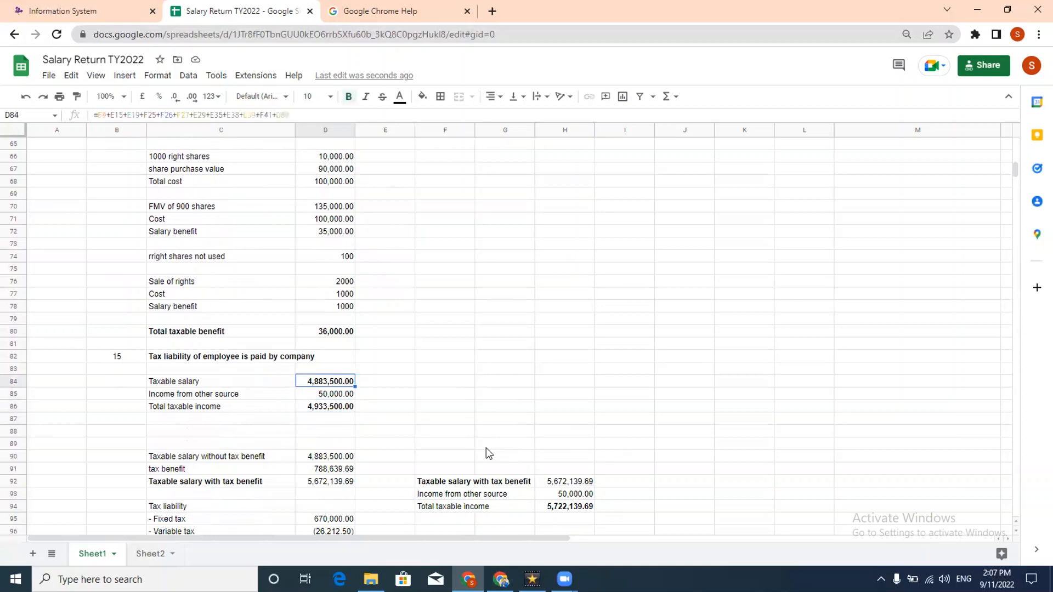
key("F2")
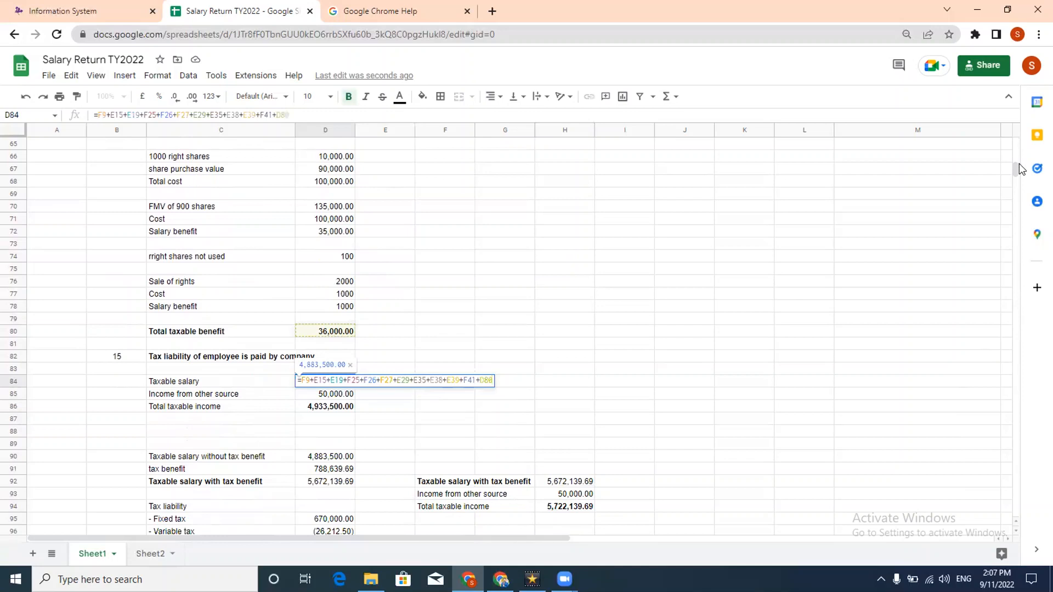
left_click_drag(1016, 172, 1009, 136)
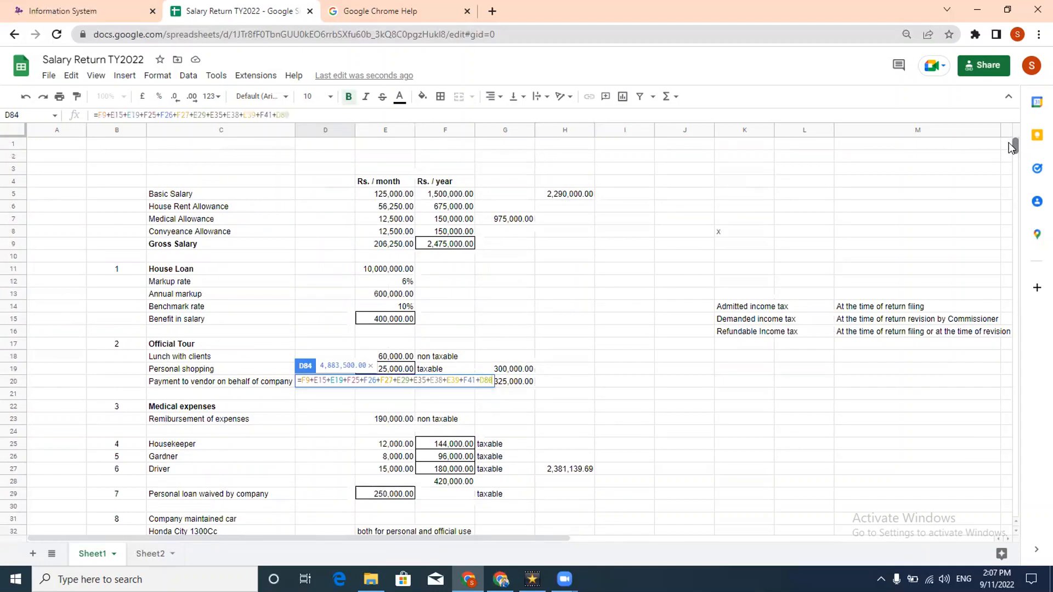
scroll(1009, 147, "down", 3)
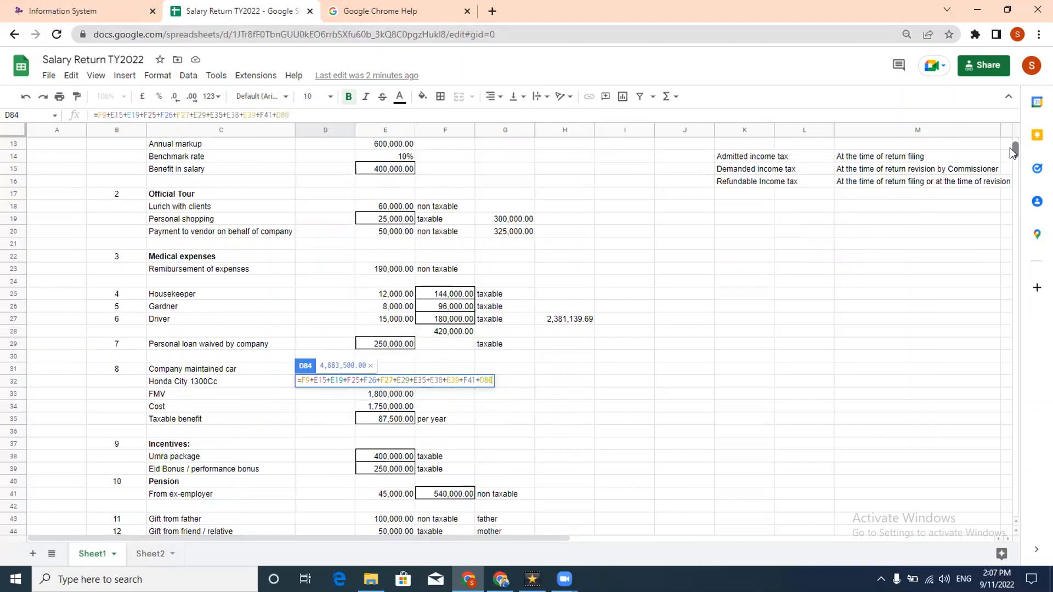
left_click_drag(1009, 147, 1010, 156)
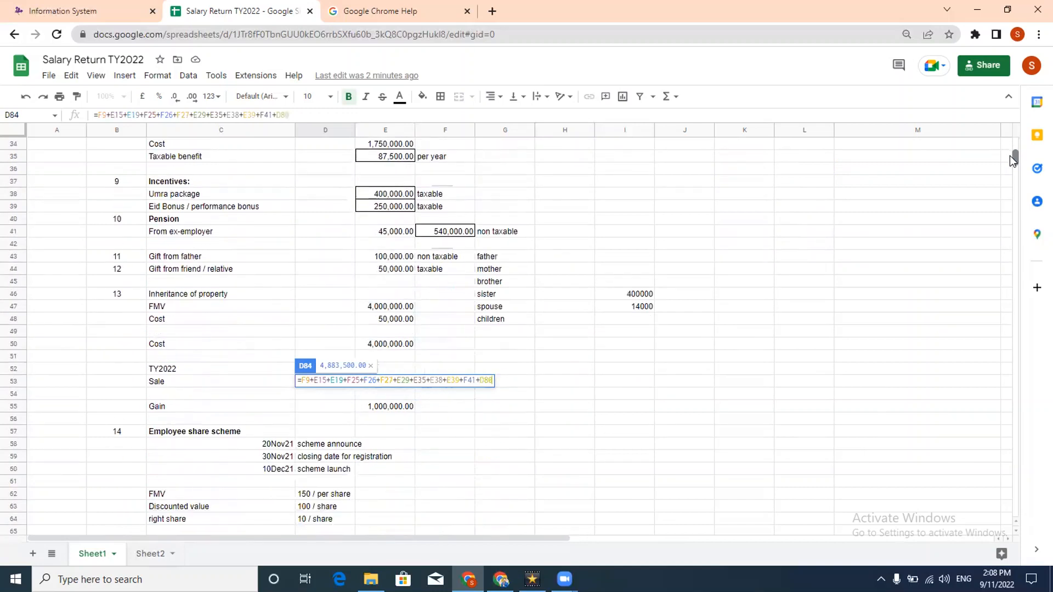
left_click_drag(1009, 156, 1009, 164)
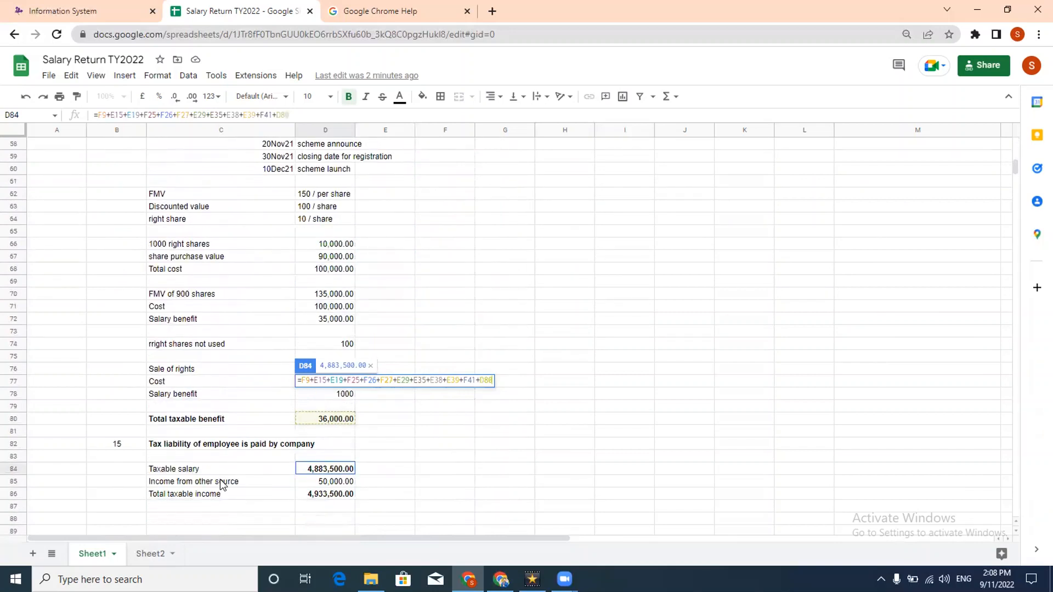
key("Escape")
Trace the income from other source formula in D85 to the gift from friend / relative in E44.
key("Down")
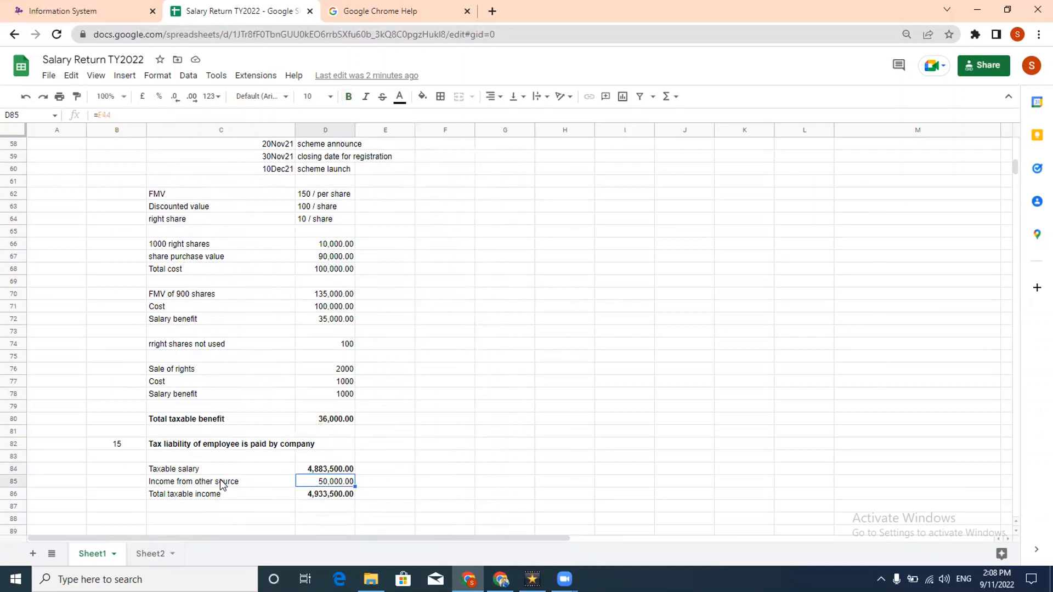
key("F2")
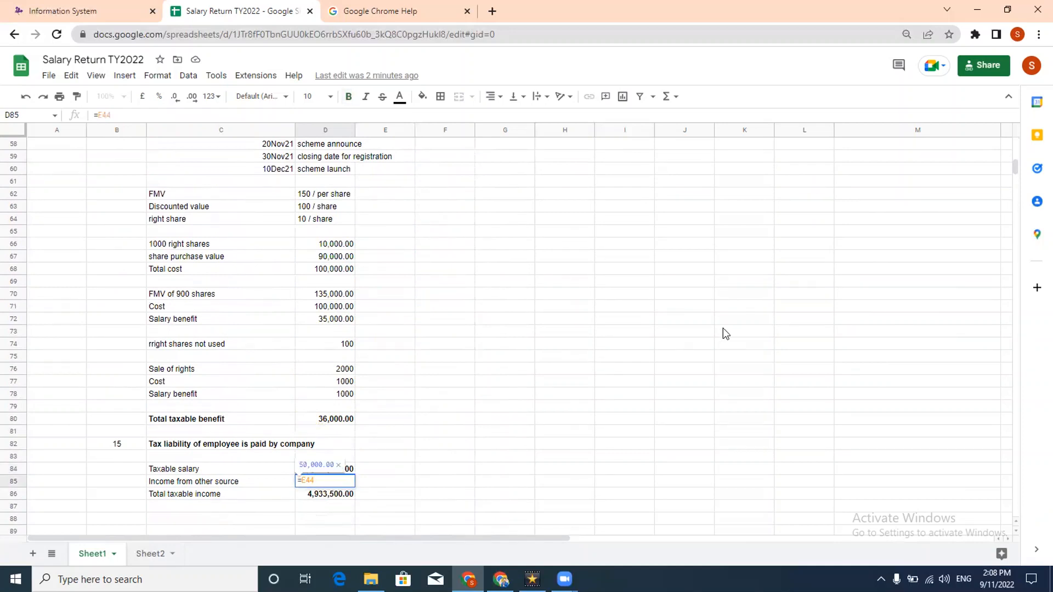
left_click_drag(1016, 167, 1013, 158)
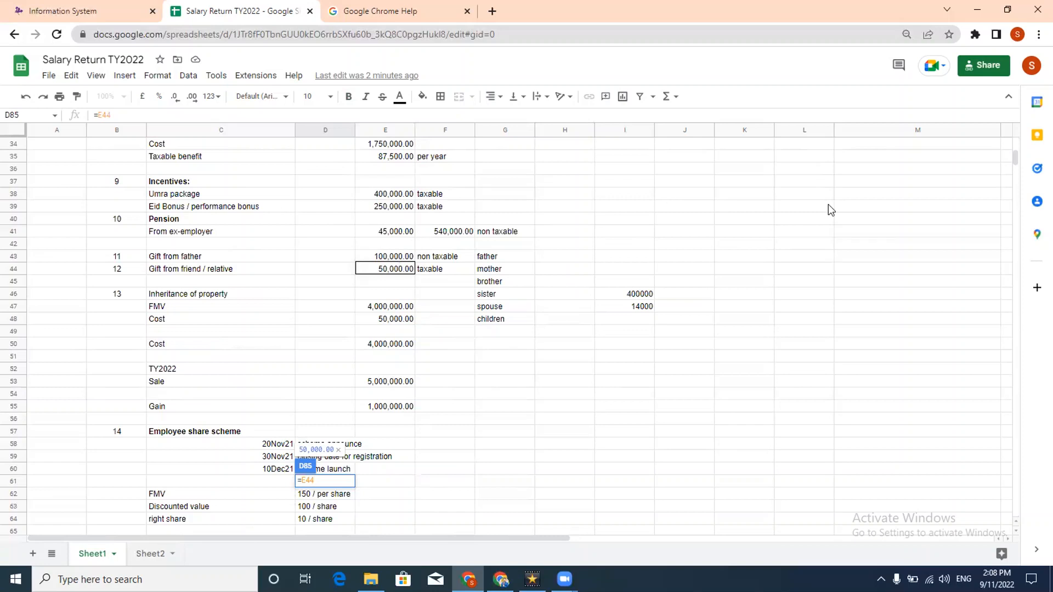
key("Return")
Review the total taxable income formula in D86.
key("Down")
key("Down")
key("Down")
key("Down")
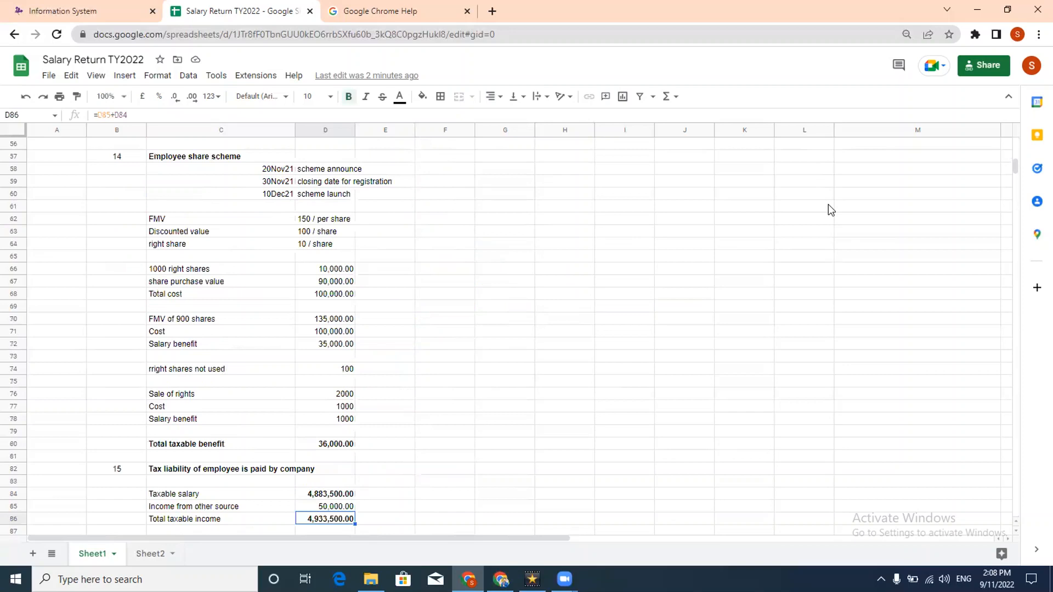
key("Up")
key("Up")
key("Up")
key("Up")
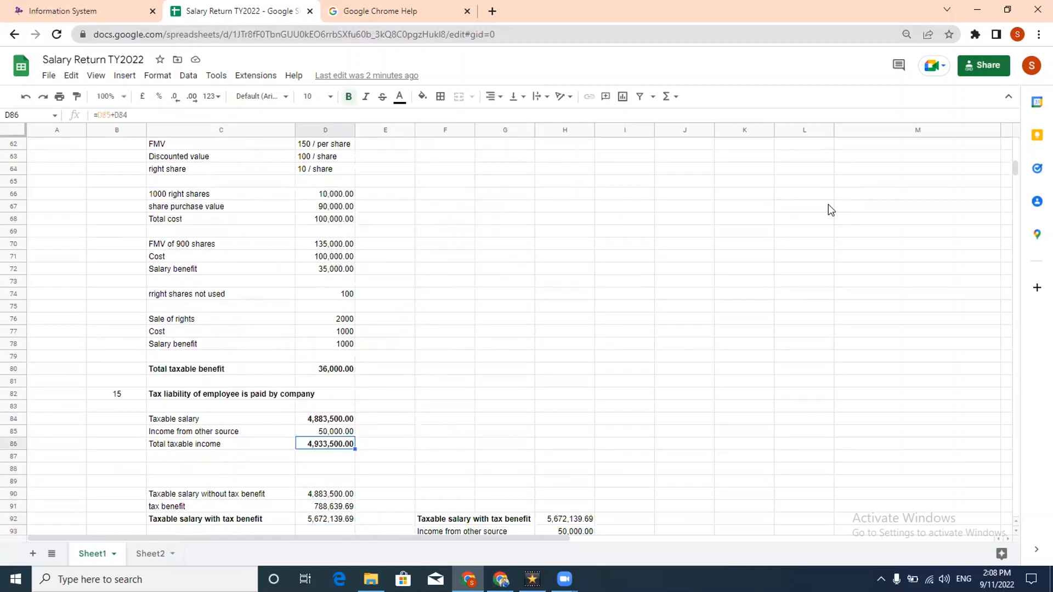
Look over the tax benefit, tax liability and revised taxable salary calculations below the total taxable income.
key("Down")
key("Down")
key("Down")
key("Down")
key("Down")
key("Down")
key("Down")
key("Down")
key("Down")
key("Down")
key("Down")
key("Down")
key("Down")
key("Down")
key("Down")
key("Down")
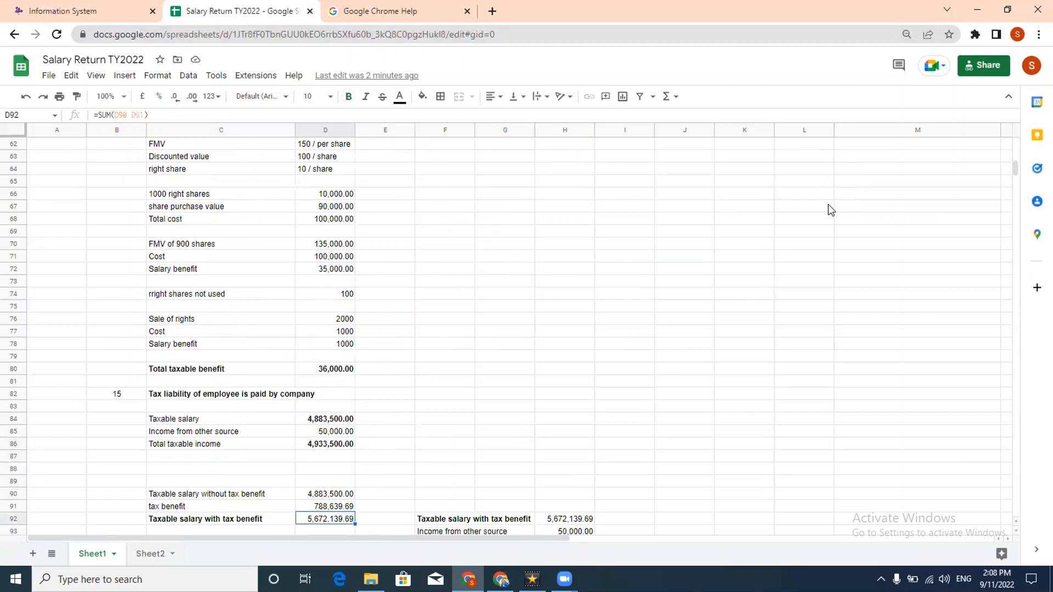
Inspect the formula for taxable salary without tax benefit in D90.
key("Up")
key("Up")
key("Up")
key("Up")
key("Up")
key("Up")
key("Up")
key("Up")
key("Up")
key("Up")
key("Up")
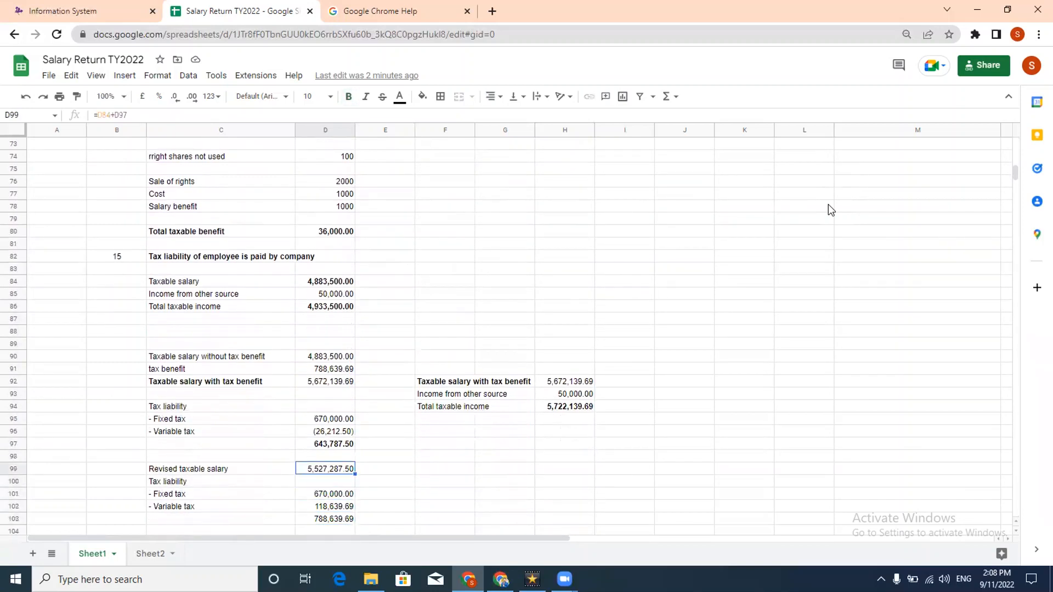
key("Up")
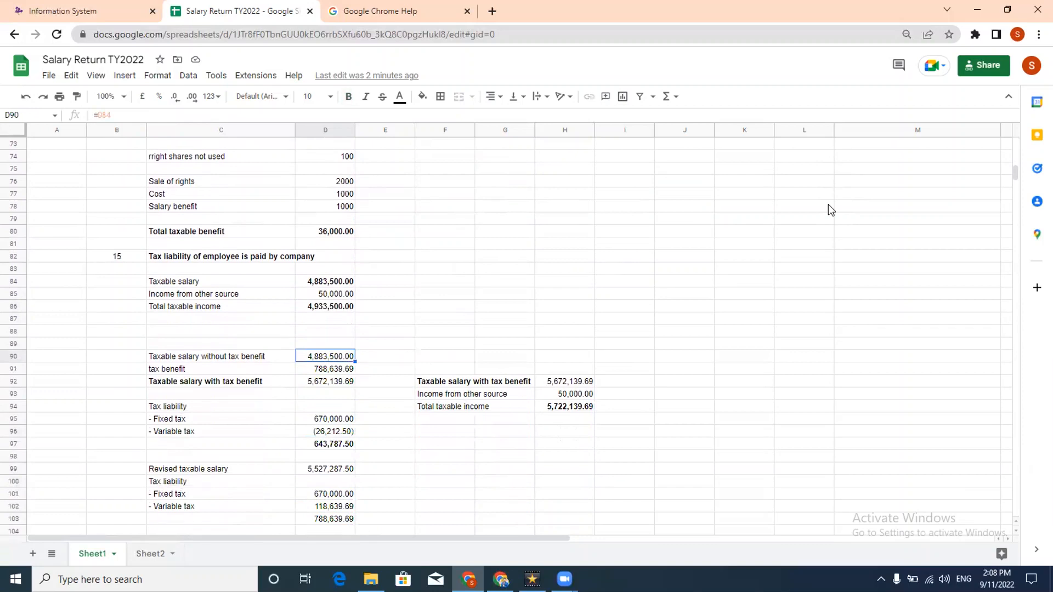
key("F2")
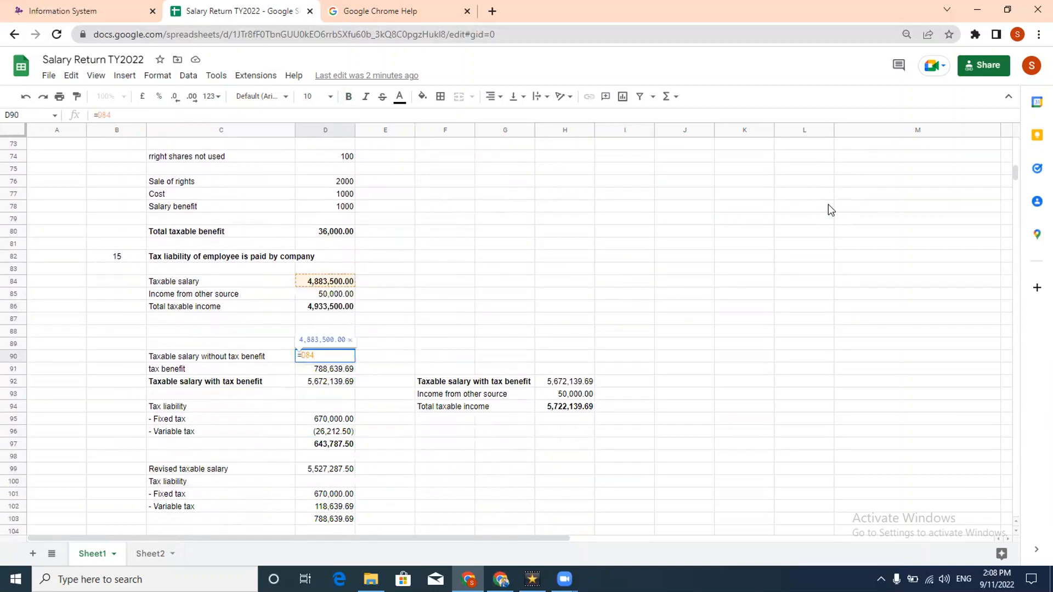
key("Escape")
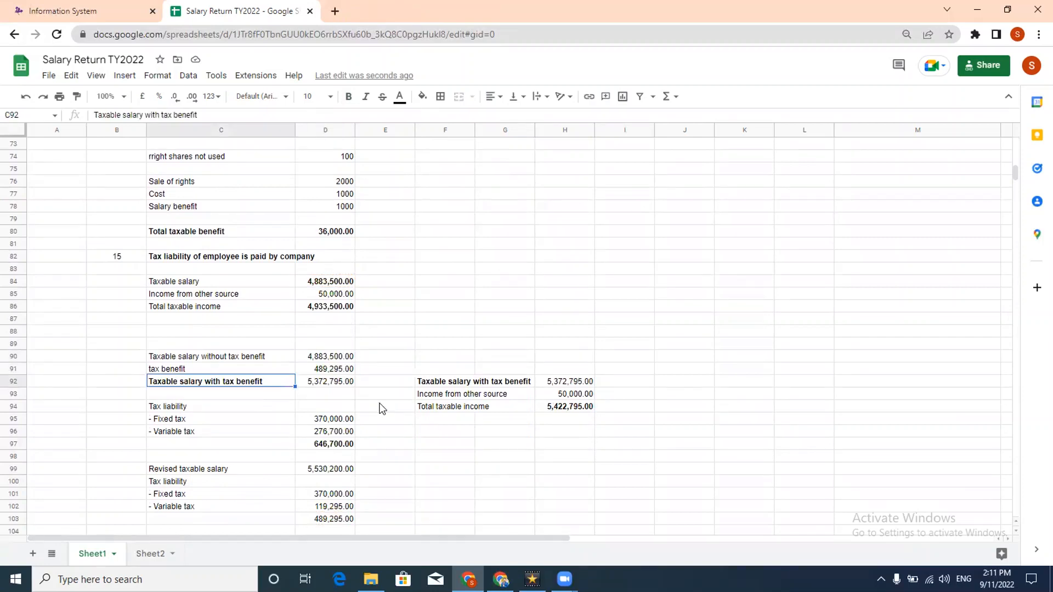
Trace the taxable salary without tax benefit in D90 back to the taxable salary in D84.
key("Down")
key("Down")
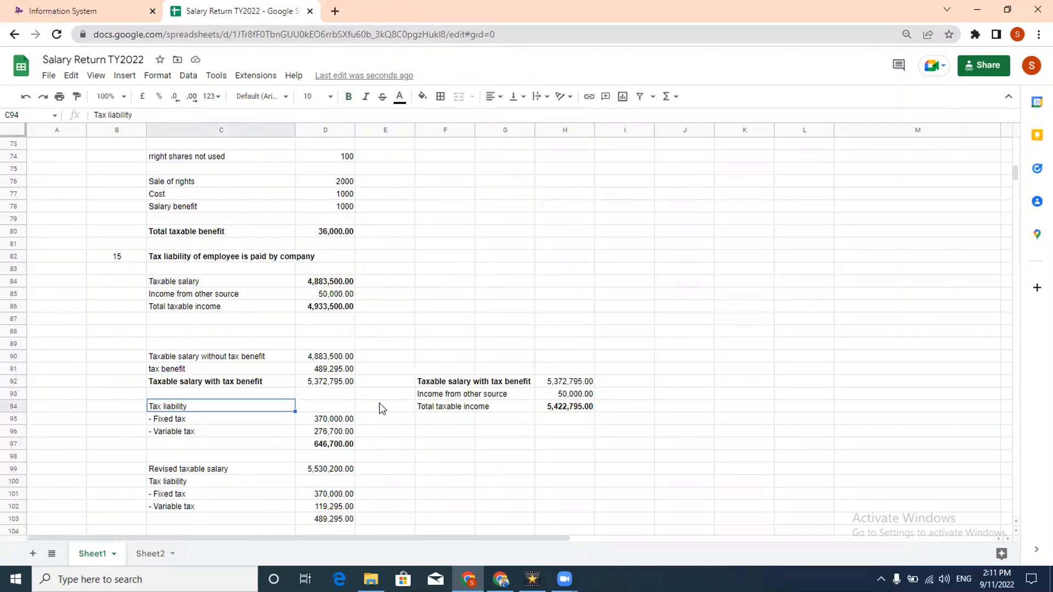
key("Up")
key("Up")
key("Right")
key("Up")
key("Up")
key("F2")
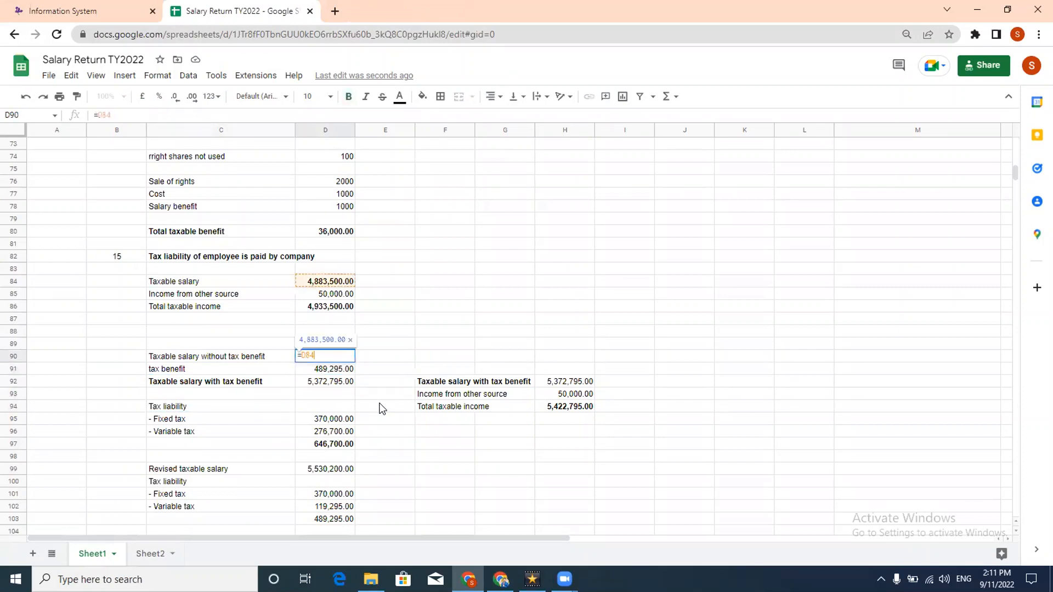
key("Return")
Review the fixed tax, the variable tax formula in D96 and the tax liability sum in D97.
key("Down")
key("Down")
key("Down")
key("Down")
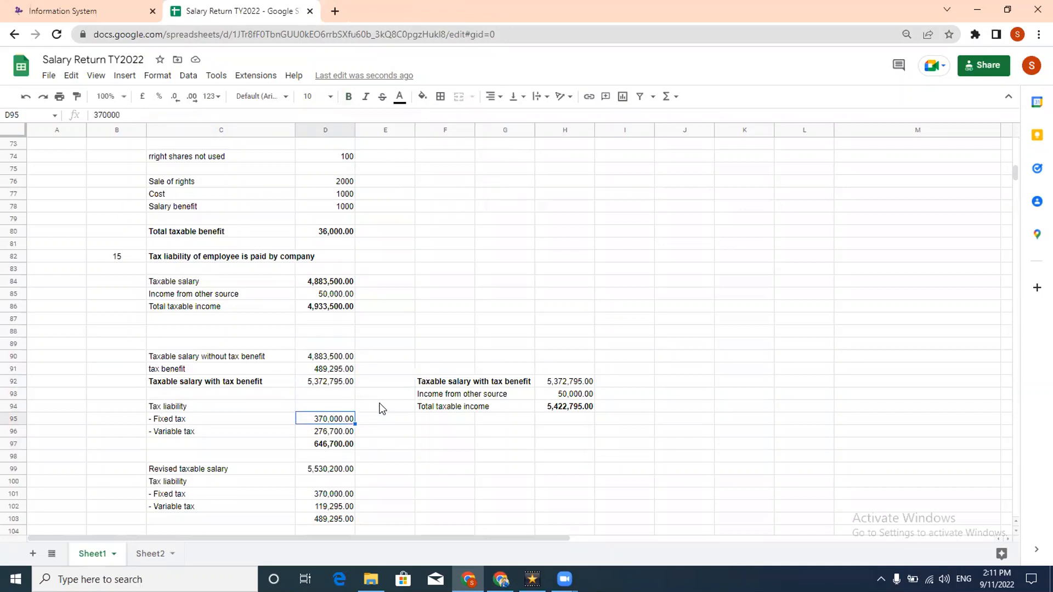
key("Down")
key("F2")
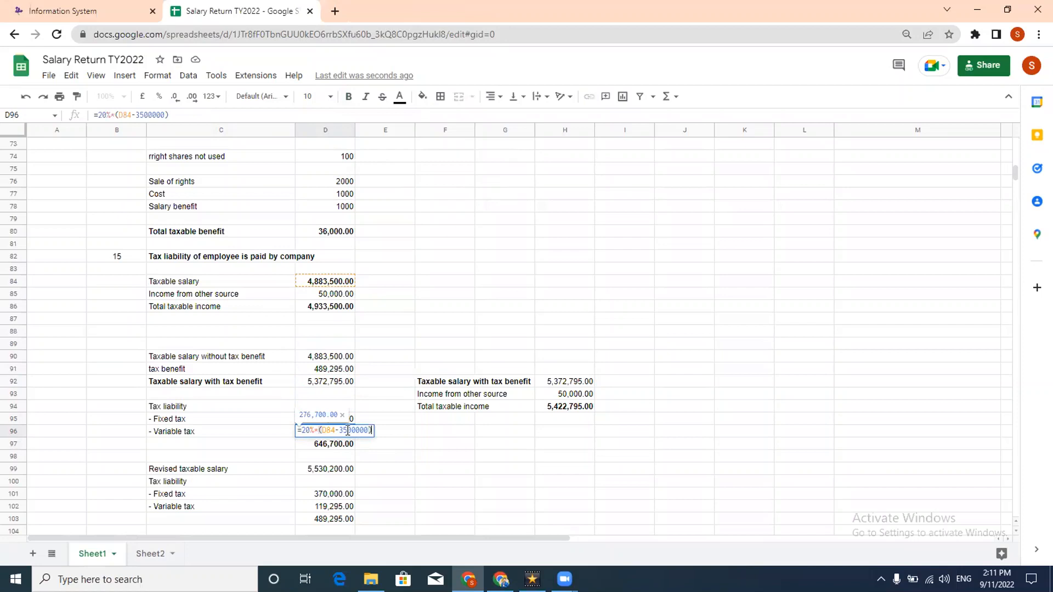
key("Escape")
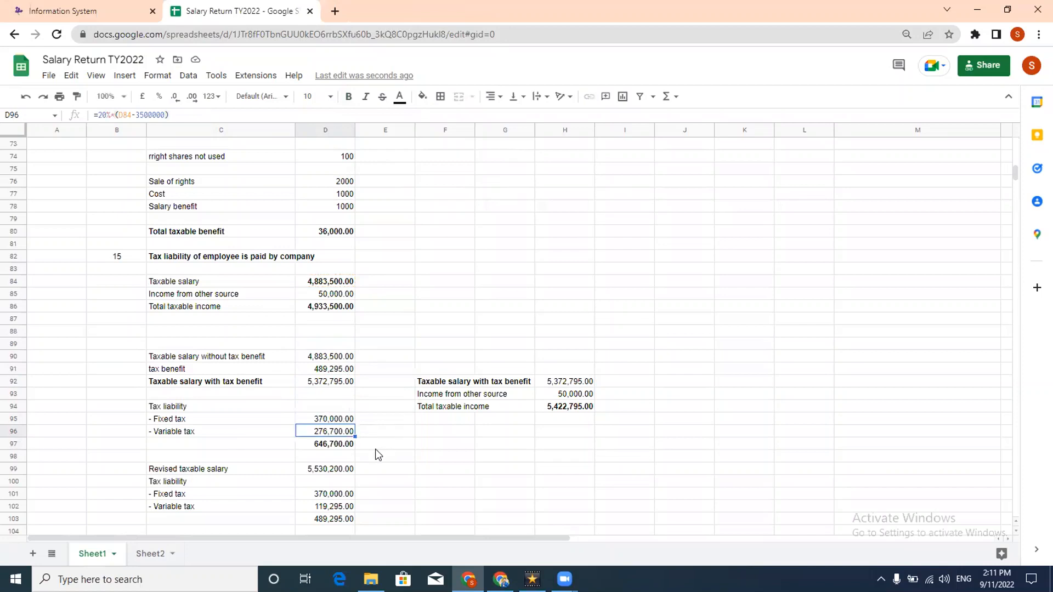
key("Down")
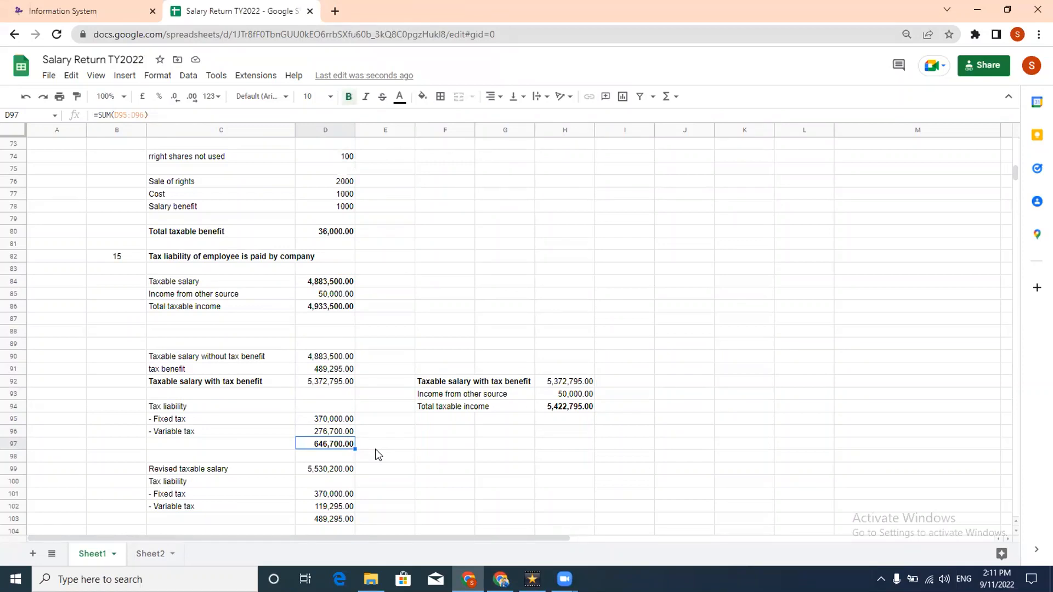
Inspect how the revised taxable salary in D99 is calculated.
key("Down")
key("Down")
key("Return")
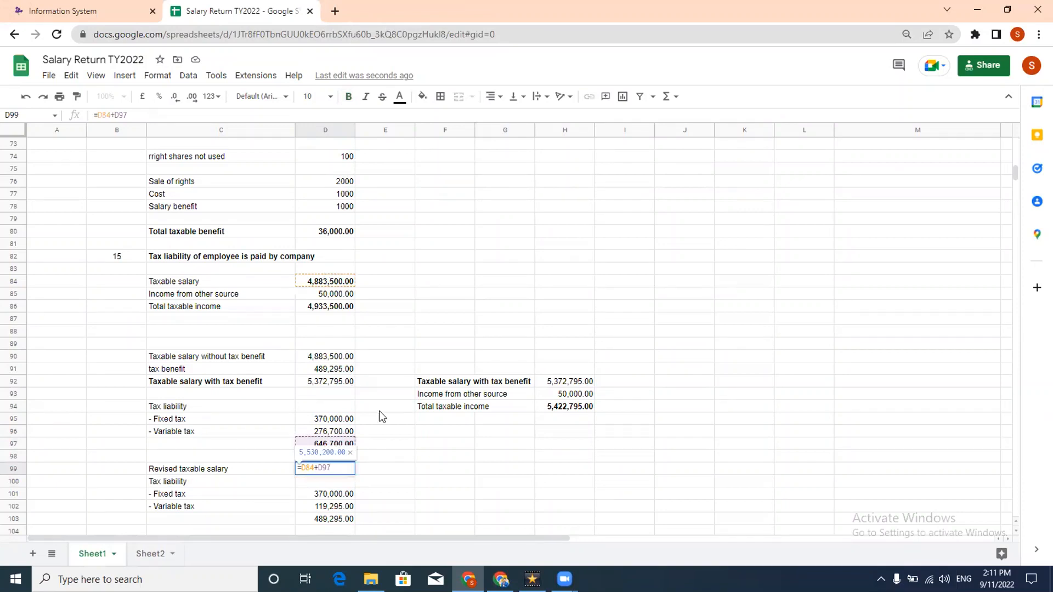
key("Escape")
Set the fixed tax on the revised taxable salary in D101 to 670000.
key("Down")
key("Down")
scroll(231, 480, "down", 1)
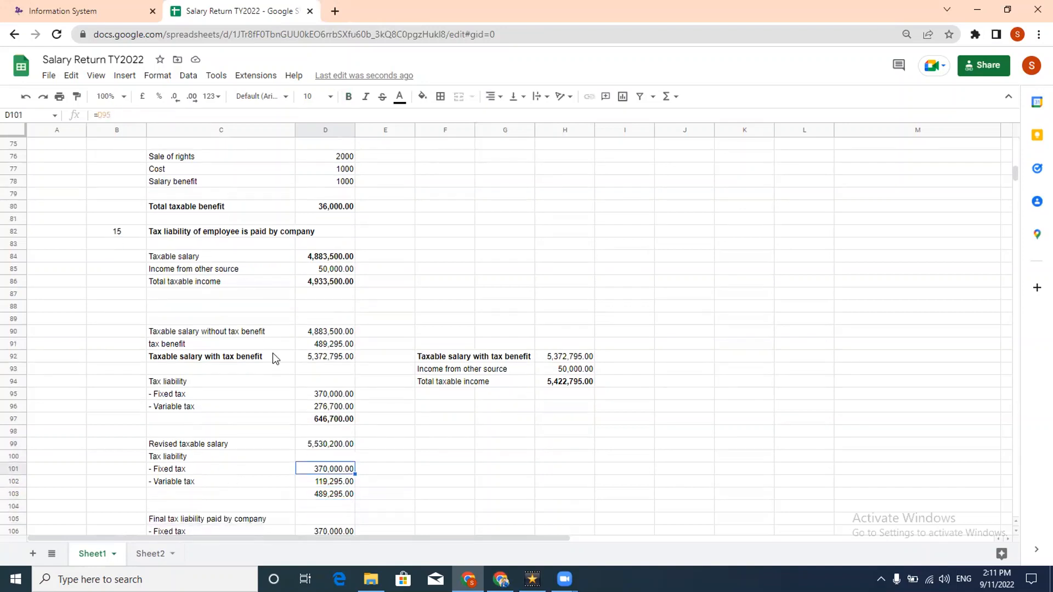
key("Up")
key("Up")
key("Up")
key("Up")
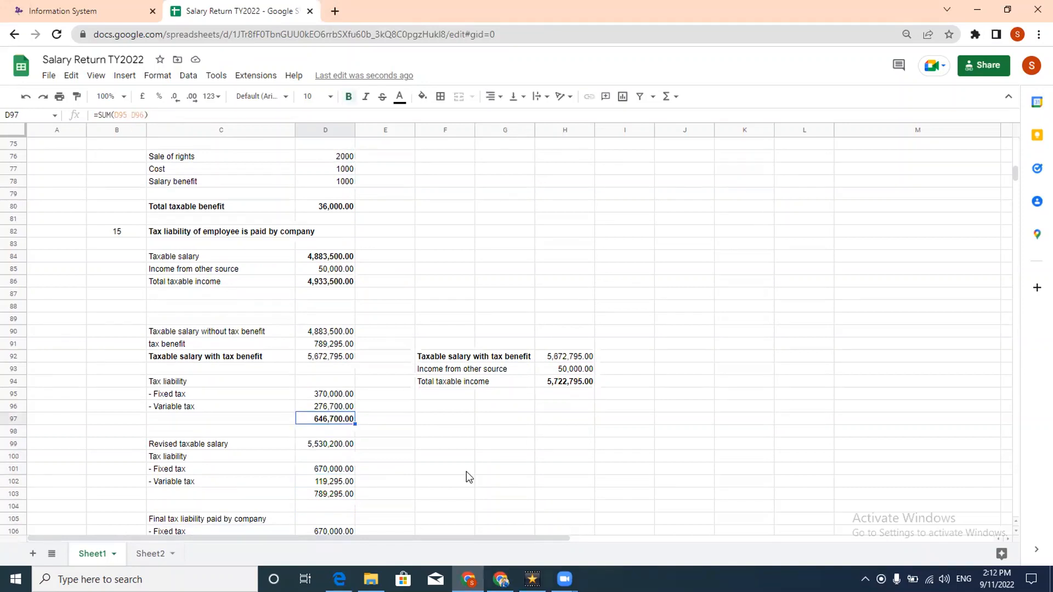
Recheck the revised taxable salary formula in D99 against the taxable salary and first tax liability.
key("Down")
key("Down")
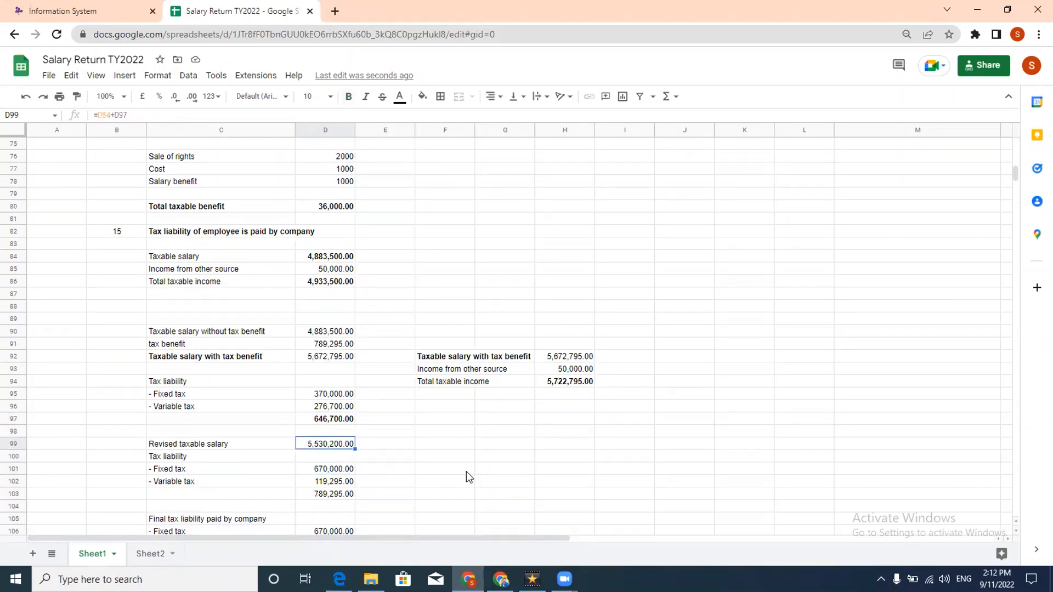
key("F2")
key("Escape")
Check the revised fixed tax in D101, the variable tax formula in D102 and their sum in D103.
key("Down")
key("Down")
key("Down")
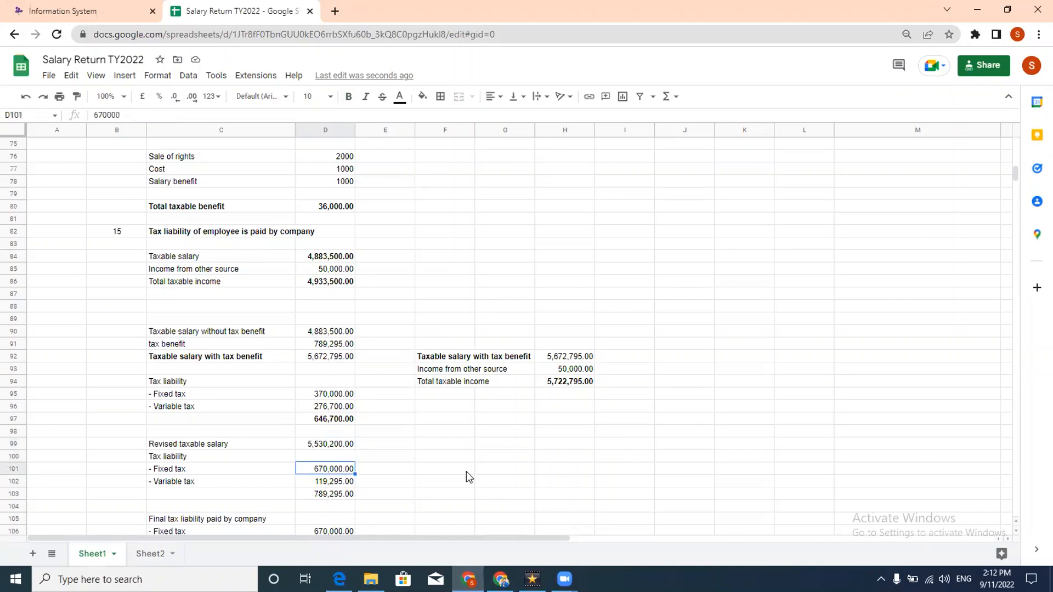
key("Up")
key("F2")
key("Escape")
key("Down")
key("F2")
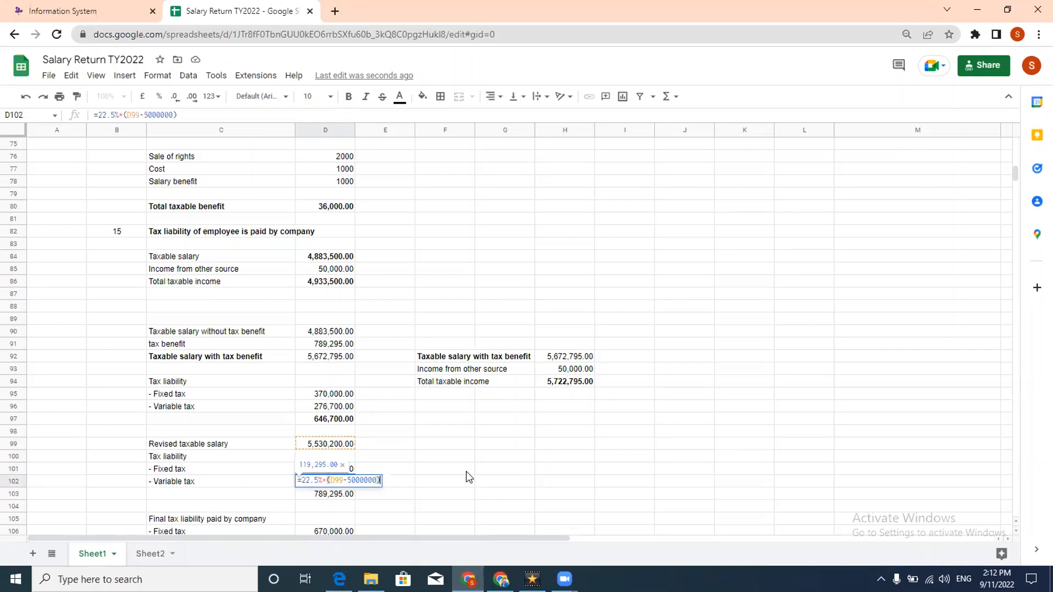
key("Left")
key("Left")
key("Left")
key("Left")
key("Left")
key("Left")
key("Left")
key("Escape")
key("Down")
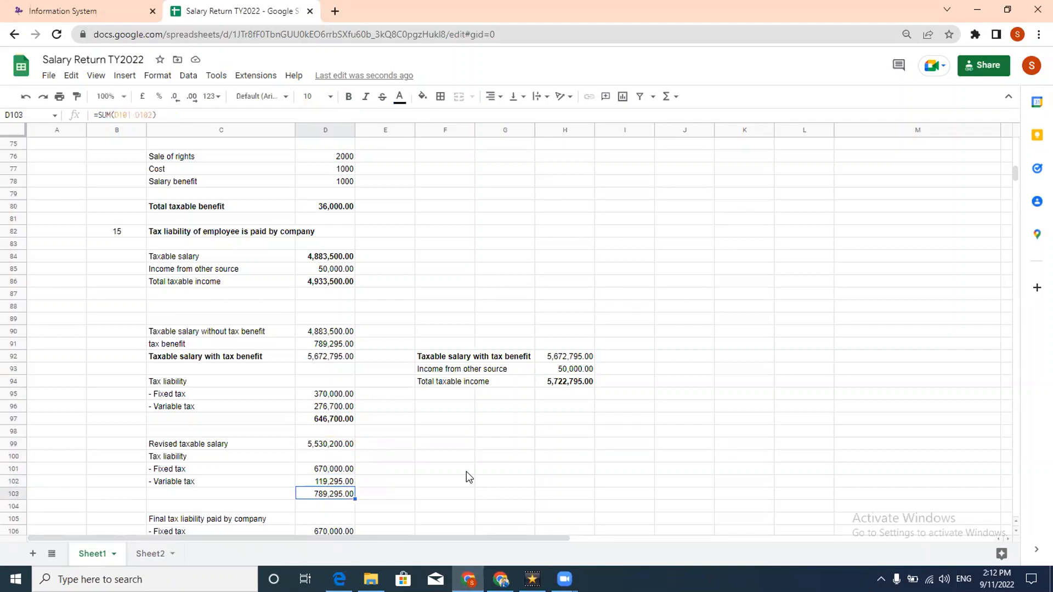
Inspect the formulas for the tax benefit in D91 and the taxable salary with tax benefit in D92.
key("Up")
key("Up")
key("Up")
key("Up")
key("Up")
key("Up")
key("Up")
key("Up")
key("Up")
key("Up")
key("Up")
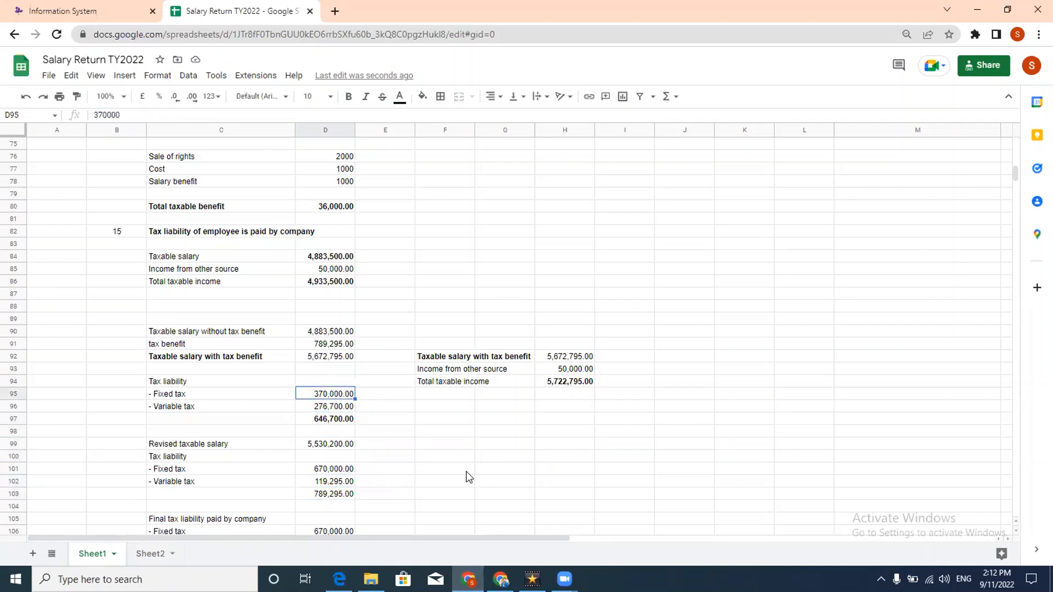
key("Up")
key("Up")
key("Down")
key("F2")
key("Escape")
key("Down")
key("F2")
key("Escape")
Examine the fixed tax in D106 under the final tax liability paid by company.
key("Down")
key("Down")
key("Down")
key("Down")
key("Down")
key("Down")
key("Down")
key("Down")
key("Down")
key("Down")
key("Down")
key("Down")
key("Down")
key("Down")
key("Down")
key("Down")
key("Down")
key("Down")
key("Down")
key("Down")
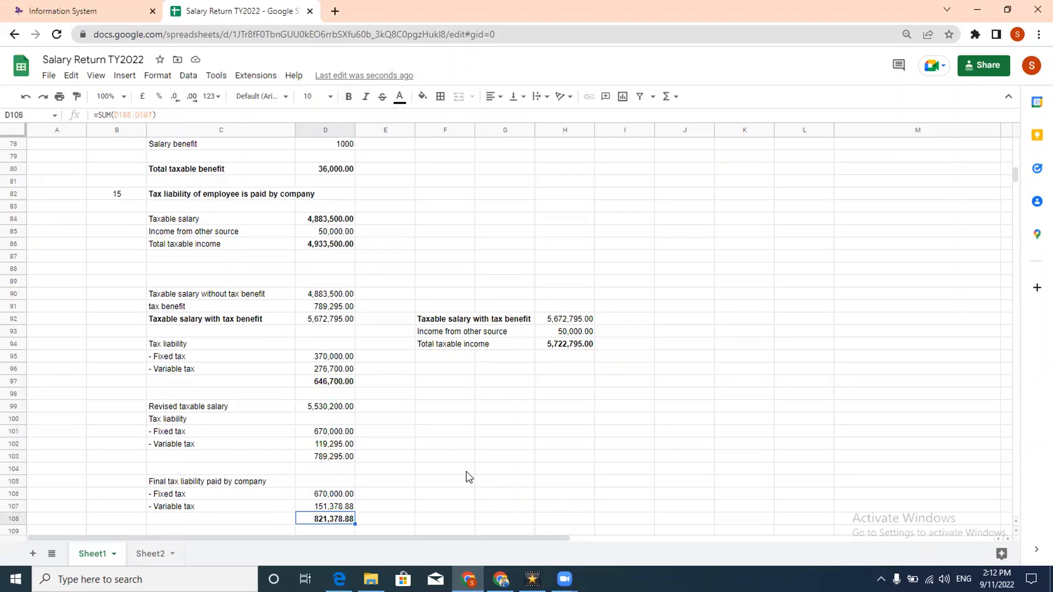
key("Up")
key("Up")
key("Up")
key("Up")
key("Up")
key("Up")
key("F2")
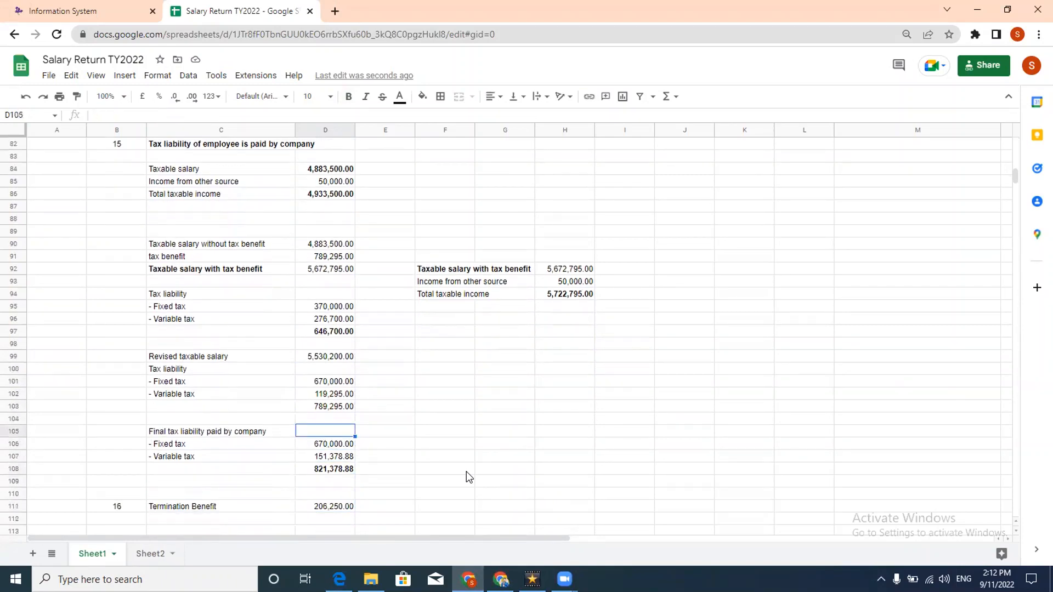
key("Escape")
Review the final variable tax formula in D107 and the final tax liability sum in D108.
key("Down")
key("F2")
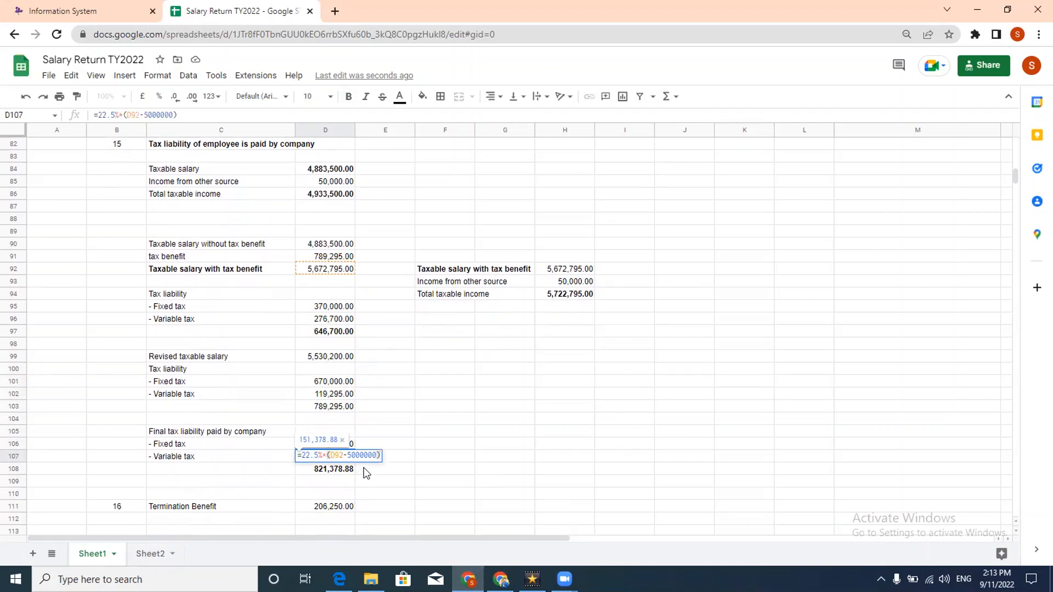
left_click(312, 467)
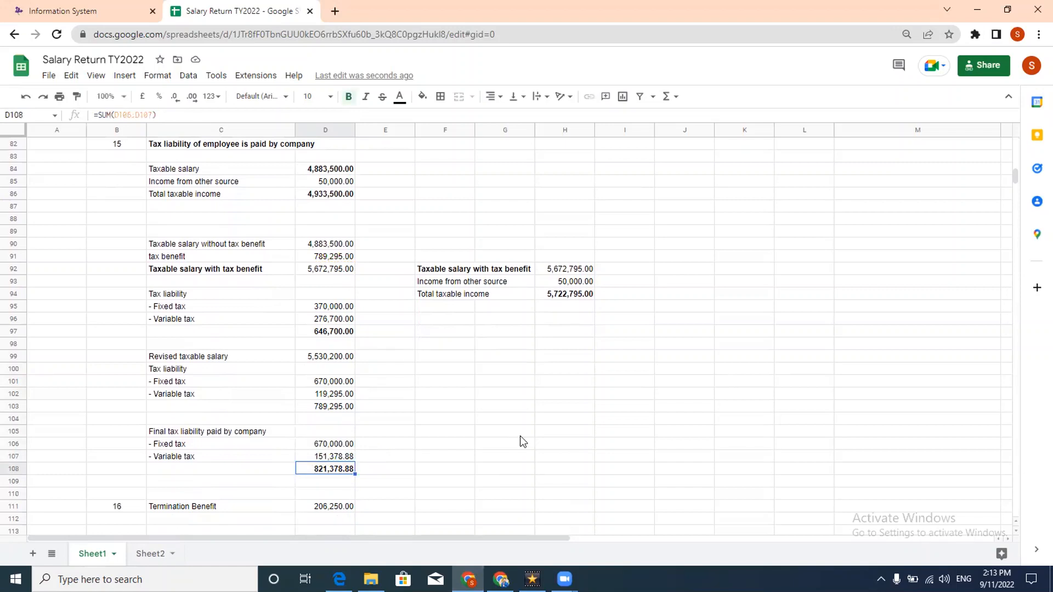
Trace the taxable salary with tax benefit in H92 back to its source in D92.
key("Up")
key("Up")
key("Up")
key("Up")
key("Up")
key("Up")
key("Up")
key("Up")
key("Up")
key("Up")
key("Up")
key("Up")
key("Up")
key("Up")
key("Right")
key("Right")
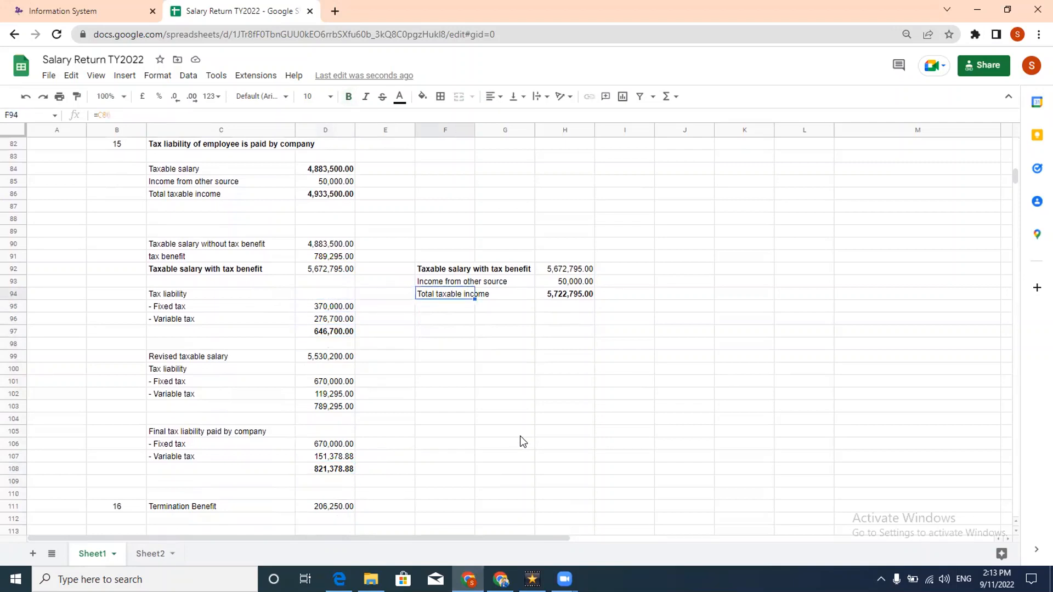
key("Right")
key("Right")
key("Up")
key("Up")
key("Up")
key("Down")
key("F2")
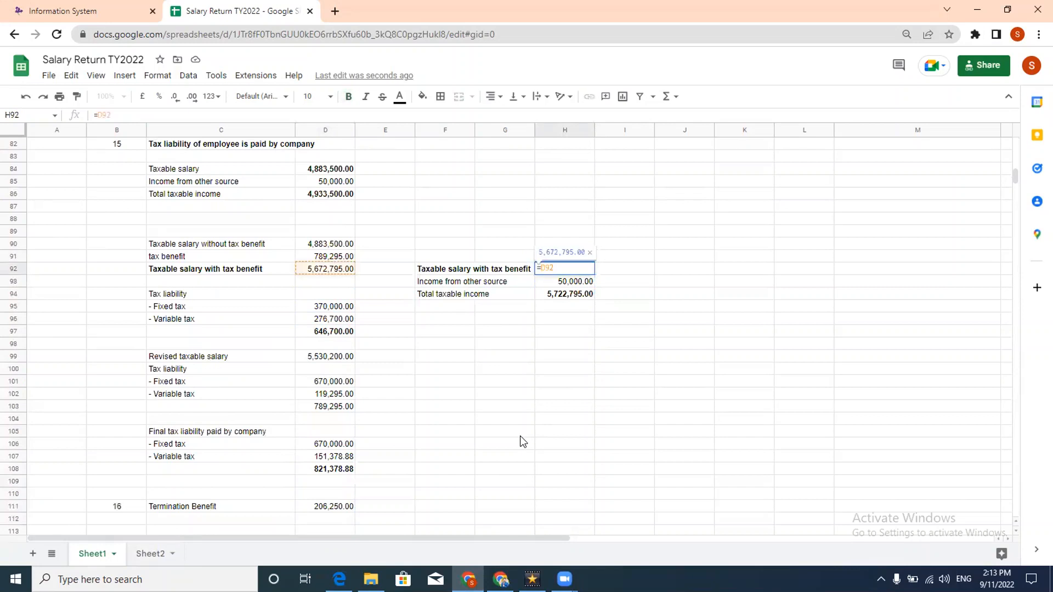
key("Escape")
Review the formulas for income from other source in H93 and total taxable income in H94.
key("Down")
type("=D85")
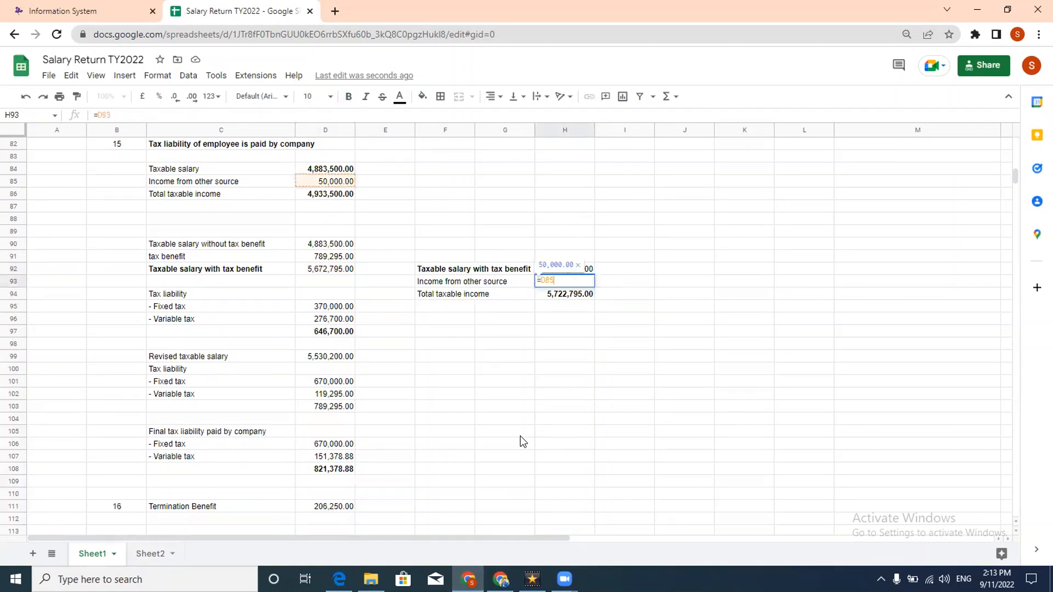
key("Return")
type("=H93+H92")
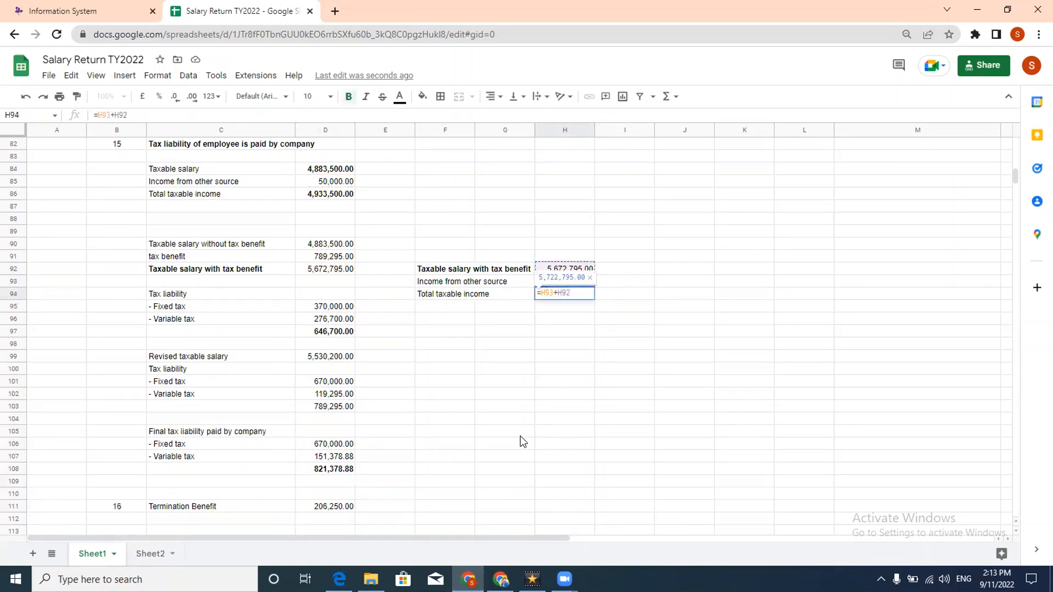
key("Return")
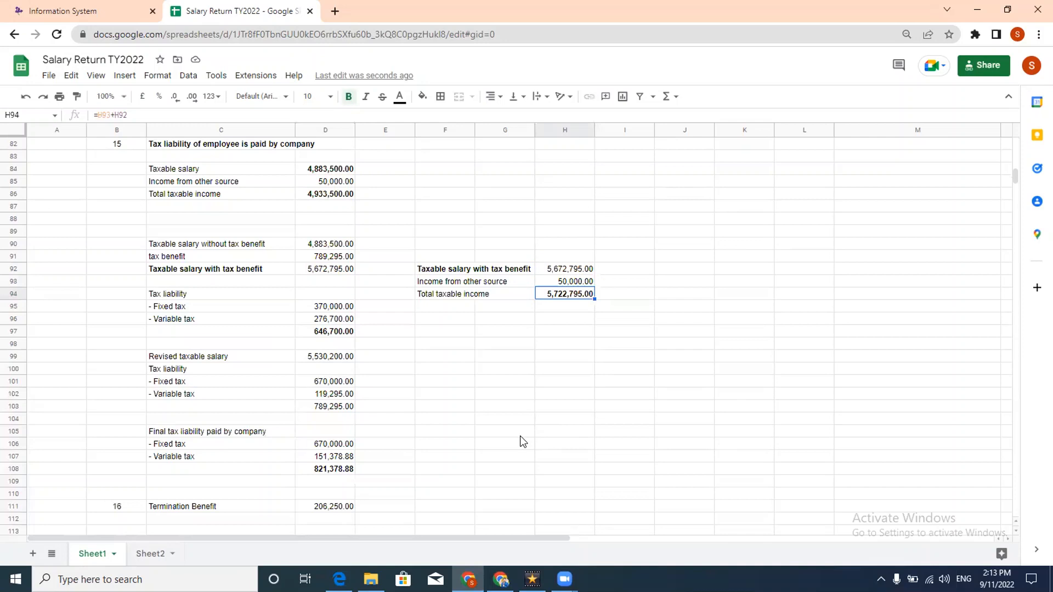
Look over the salary components and first benefits at the start of the sheet.
scroll(305, 507, "up", 15)
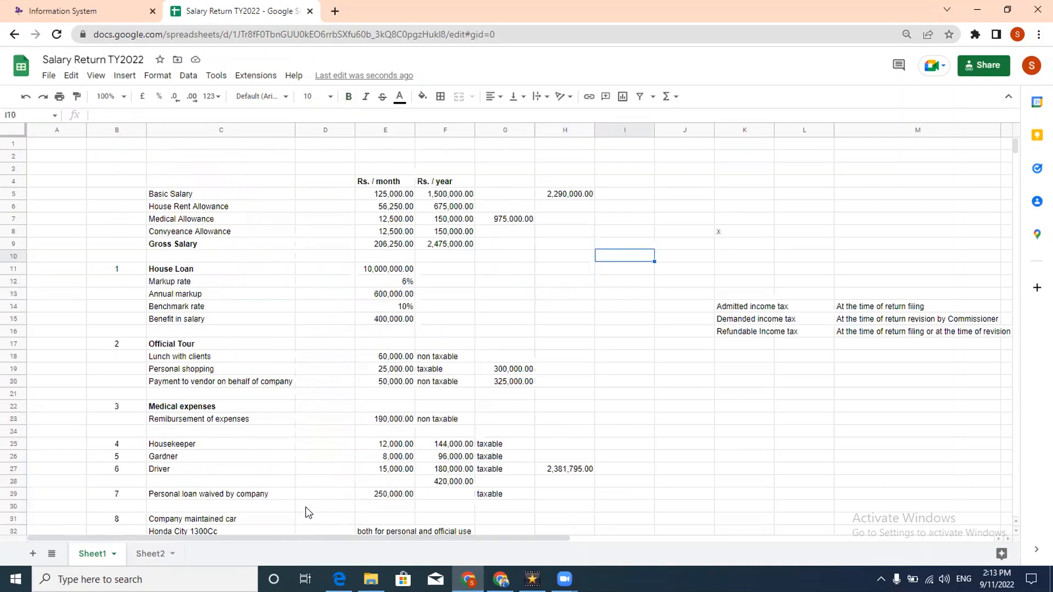
key("Left")
key("Left")
key("Left")
key("Left")
key("Left")
key("Left")
key("Left")
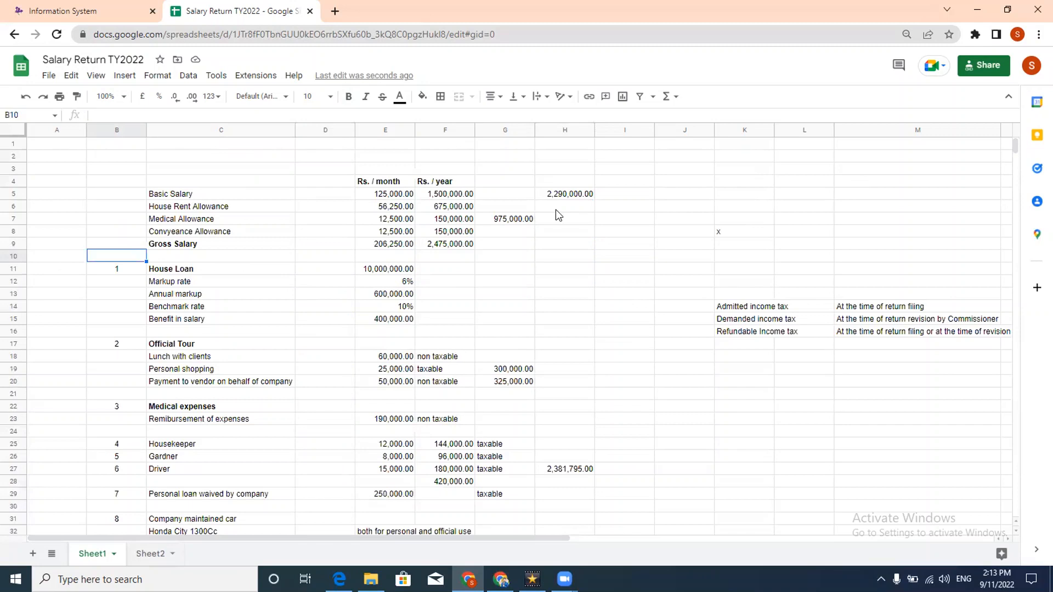
Switch to the IRIS portal, log in and skip the registration profile update.
left_click(127, 7)
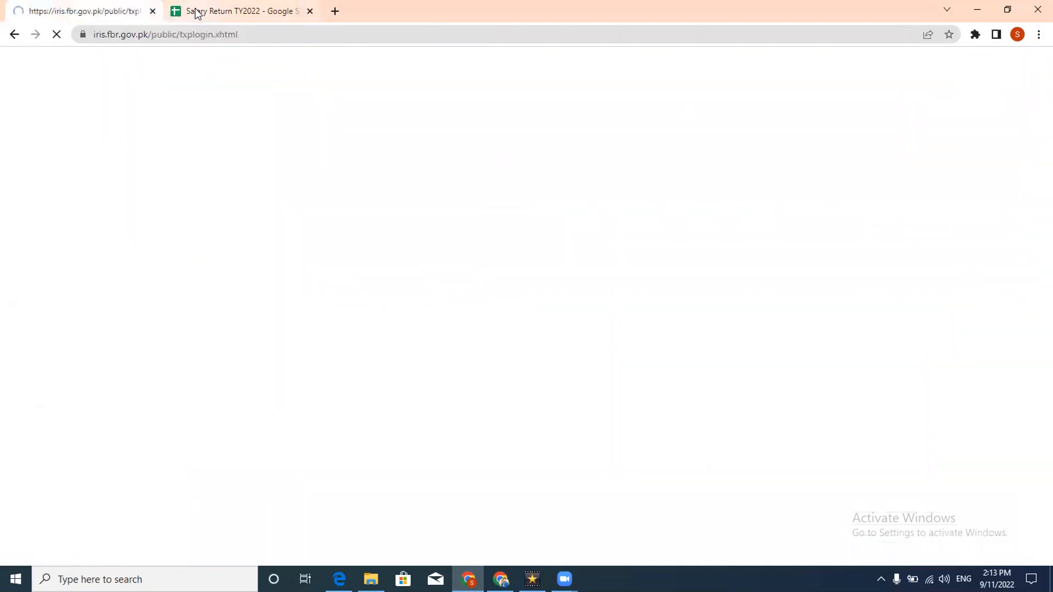
left_click(966, 328)
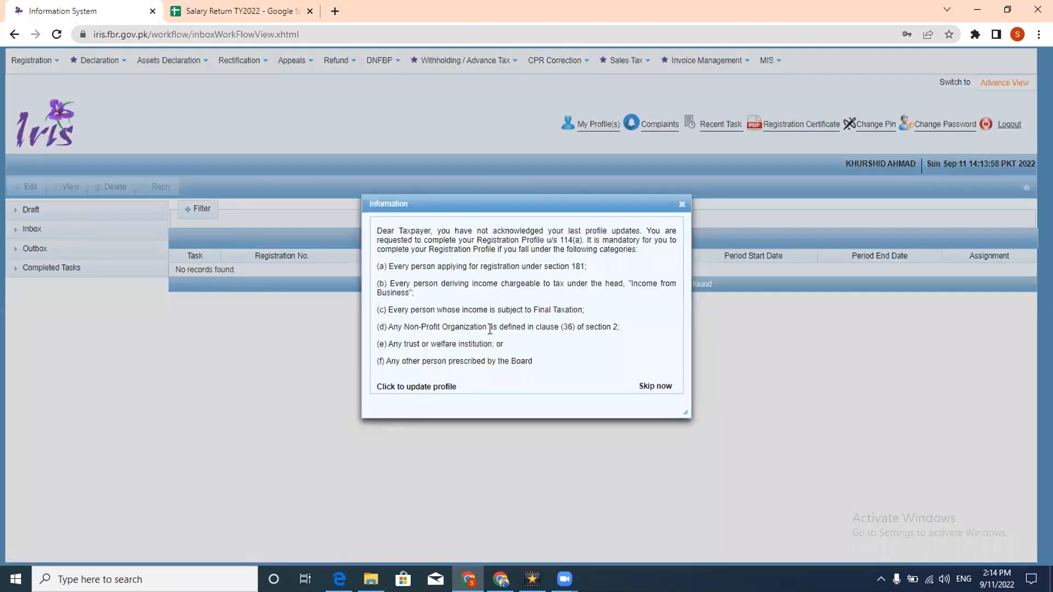
left_click(661, 388)
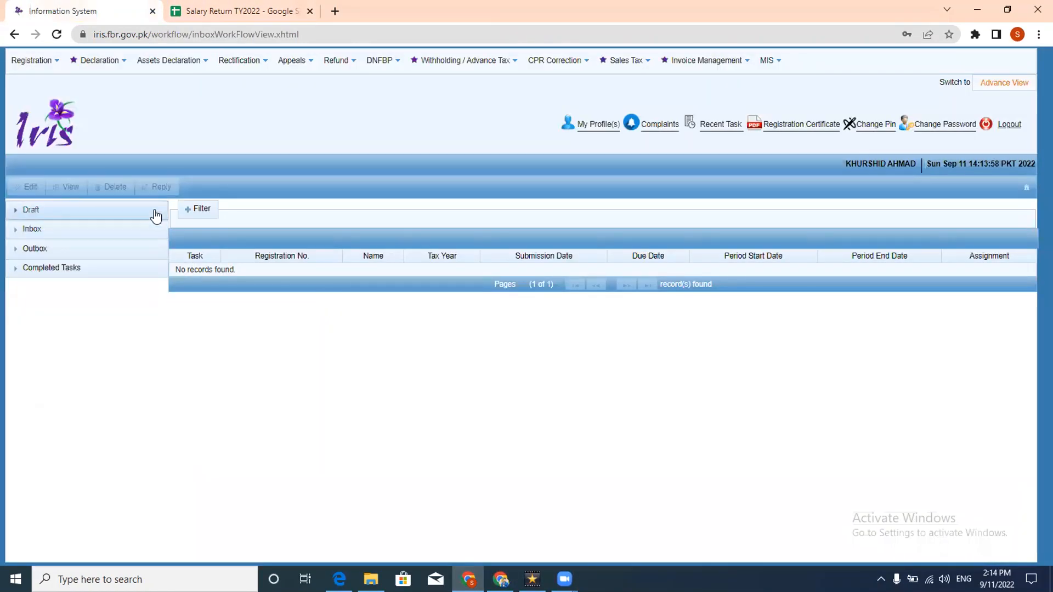
Open the draft 114(1) salary return for tax year 2022 for editing and switch it to Classic View.
left_click(156, 216)
left_click(129, 267)
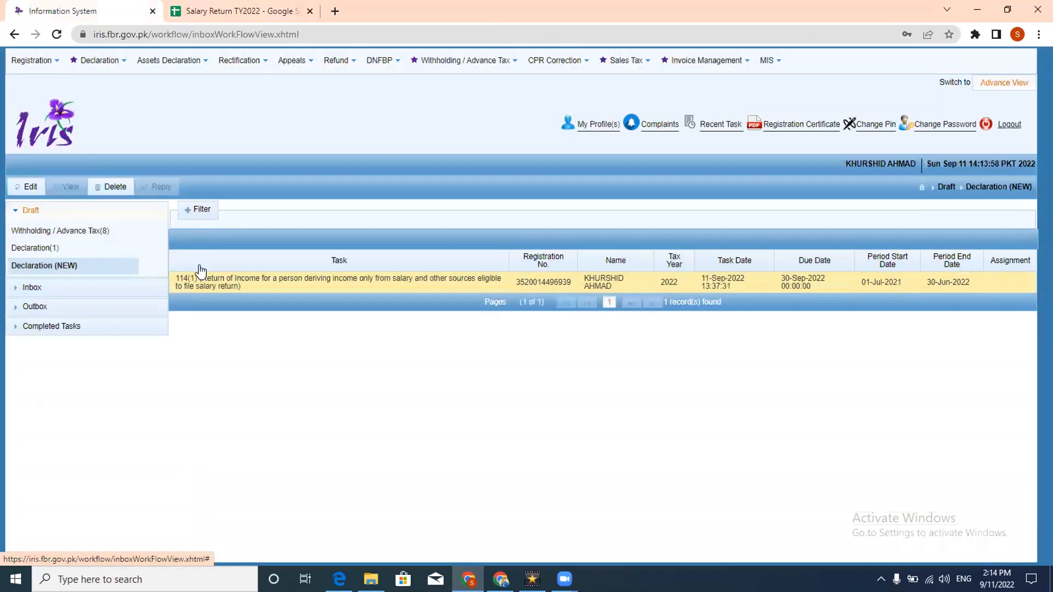
left_click(30, 187)
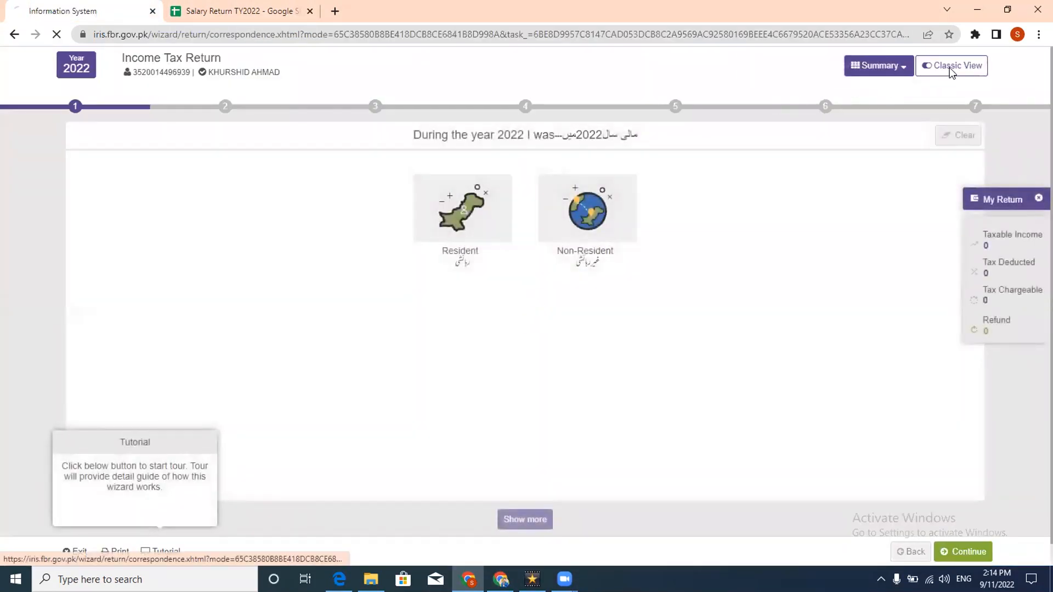
left_click(952, 66)
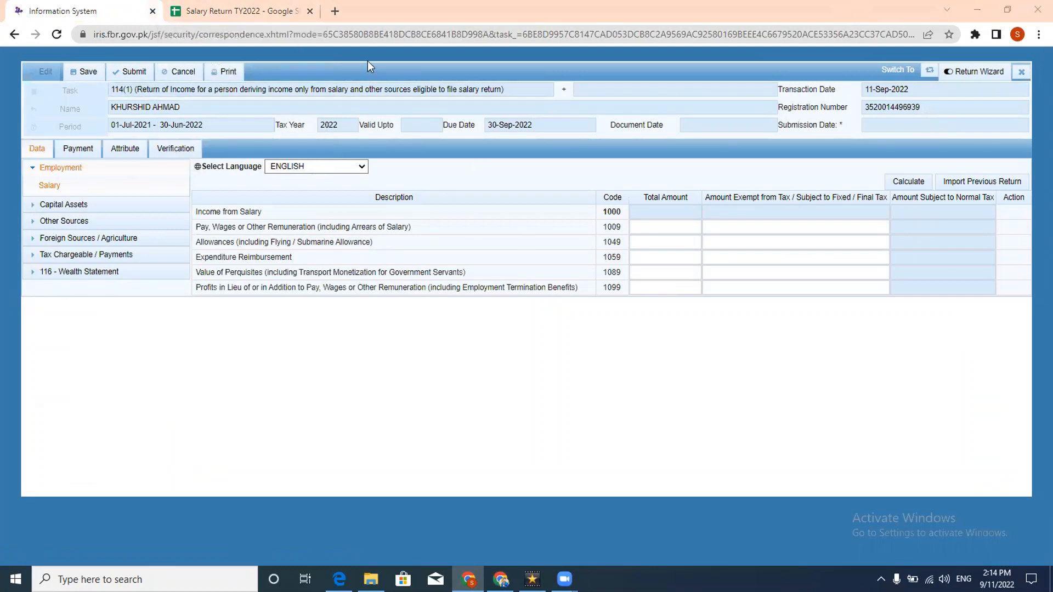
Switch back to the Salary Return TY2022 spreadsheet and trace the H5 formula to F5, E39 and F41.
left_click(241, 11)
left_click(647, 244)
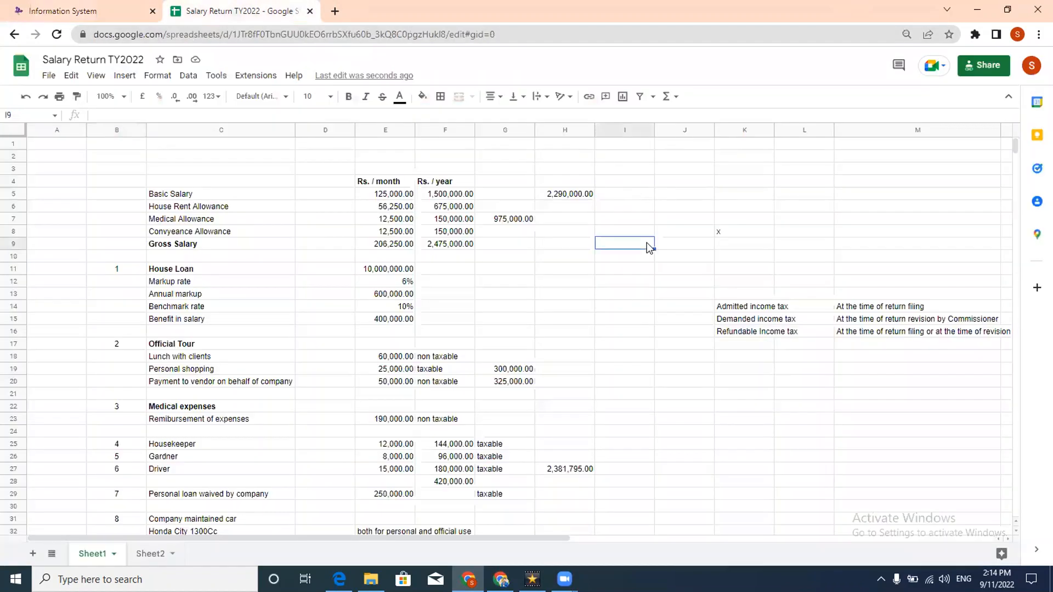
left_click(567, 197)
key("F2")
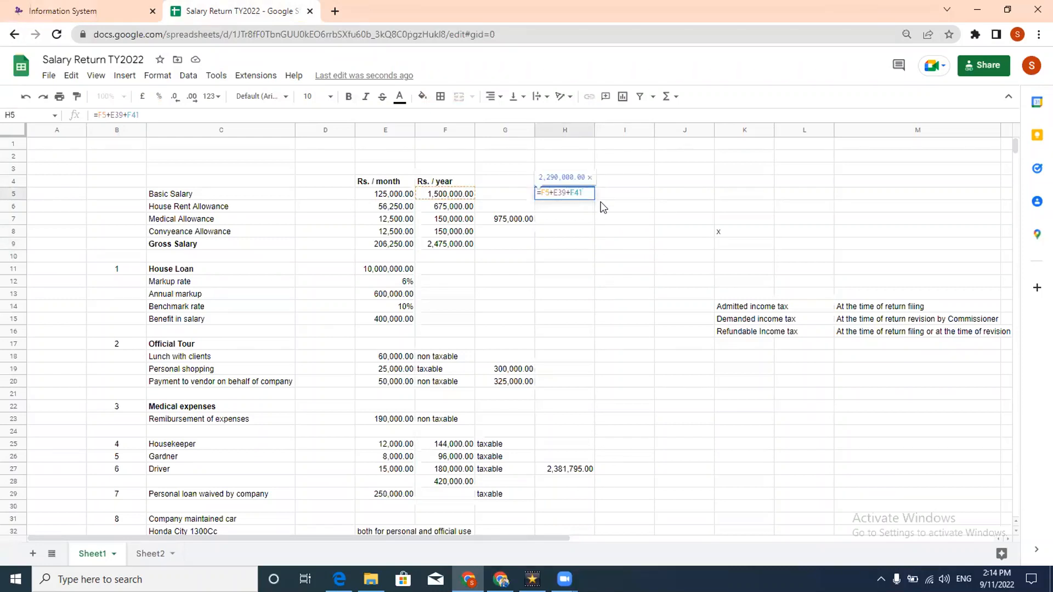
left_click_drag(1016, 145, 1016, 157)
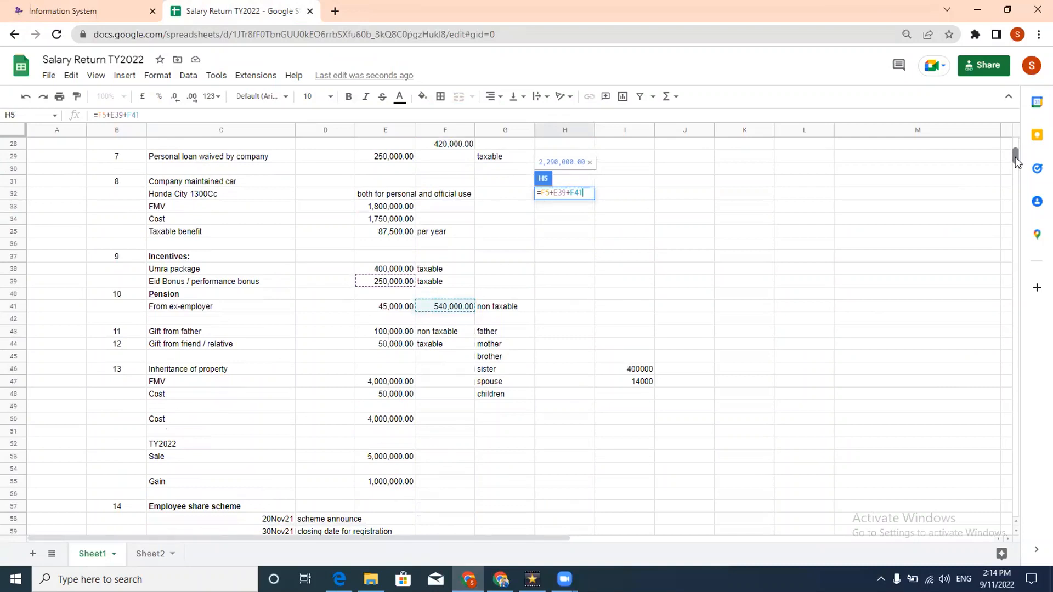
key("Escape")
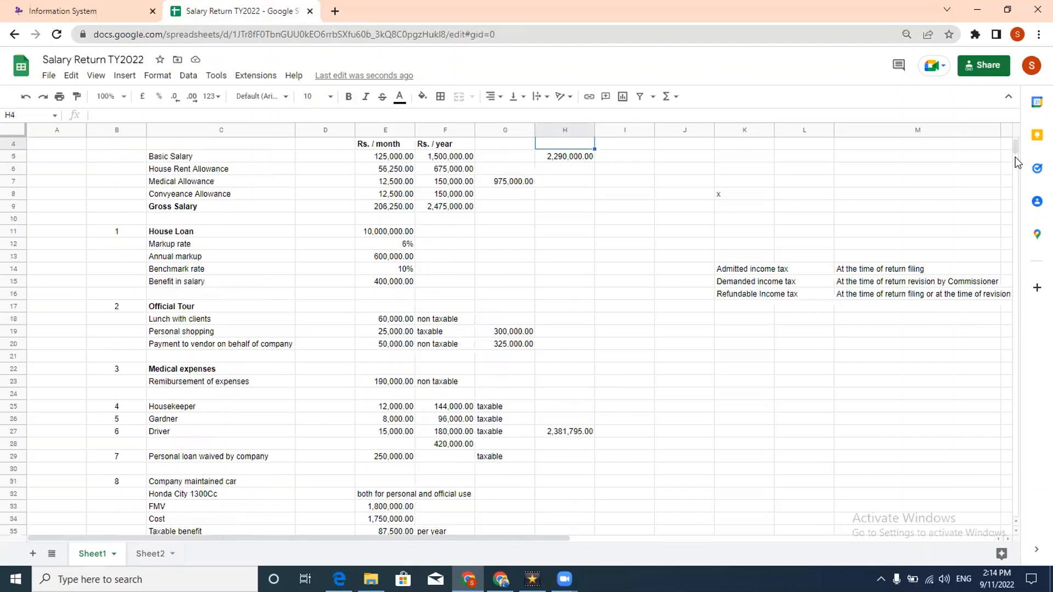
Copy the 2,290,000 total from H5 into the return's Total Amount for Pay, Wages or Other Remuneration (1009) and calculate.
key("ctrl+c")
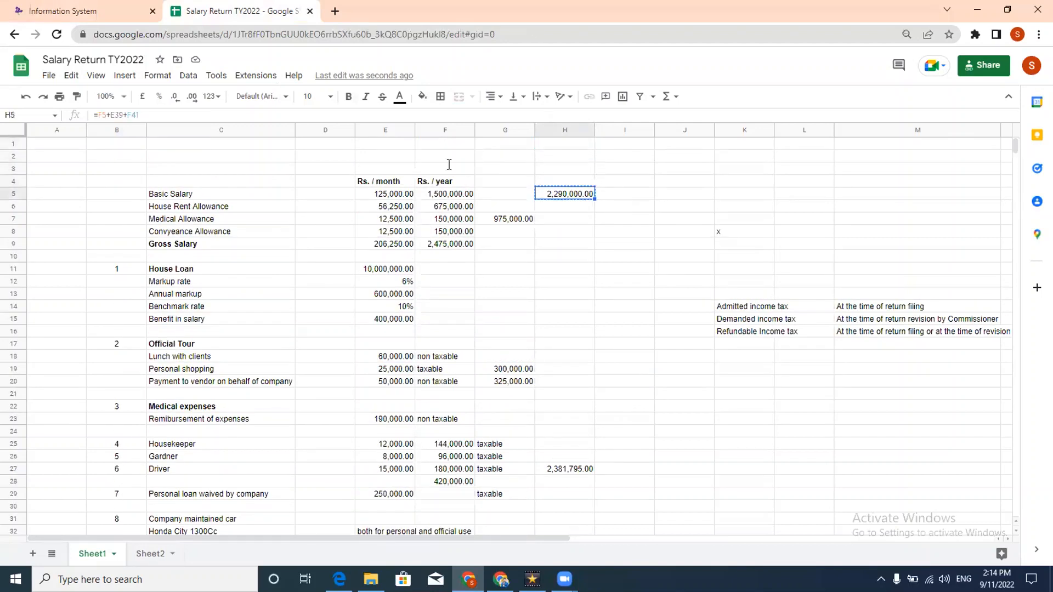
key("ctrl+Tab")
key("ctrl+v")
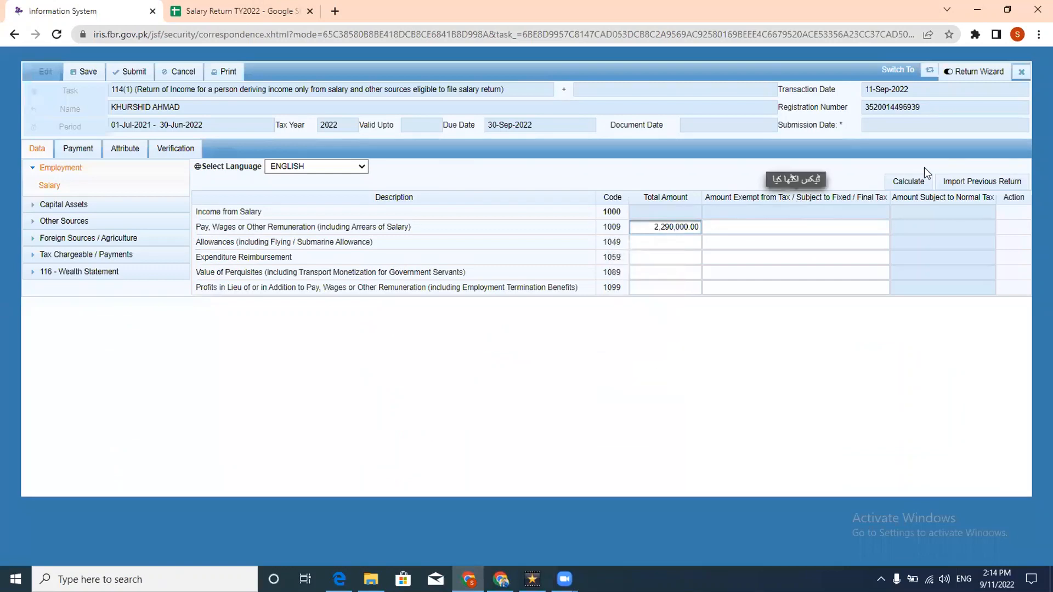
left_click(908, 182)
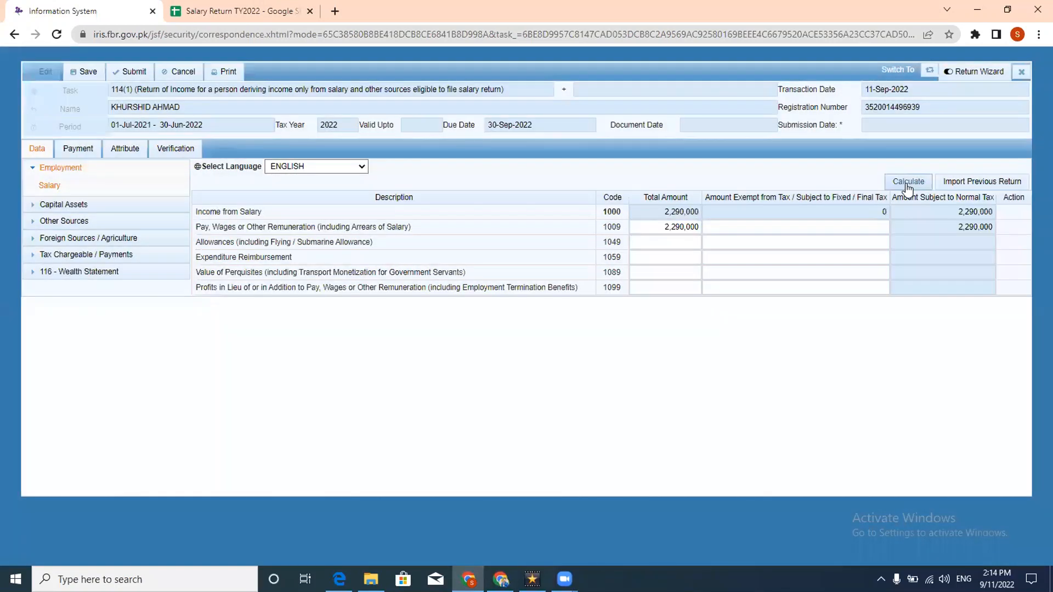
Check the G7 allowances formula, copy its 975,000 total into the return's Total Amount for Allowances (1049), and calculate.
left_click(656, 242)
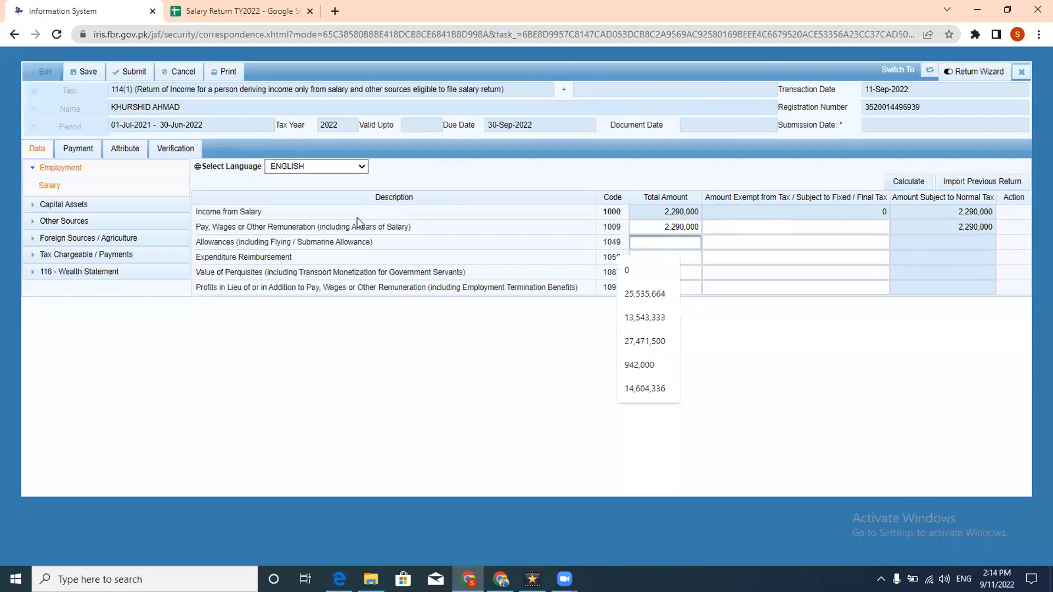
left_click(222, 10)
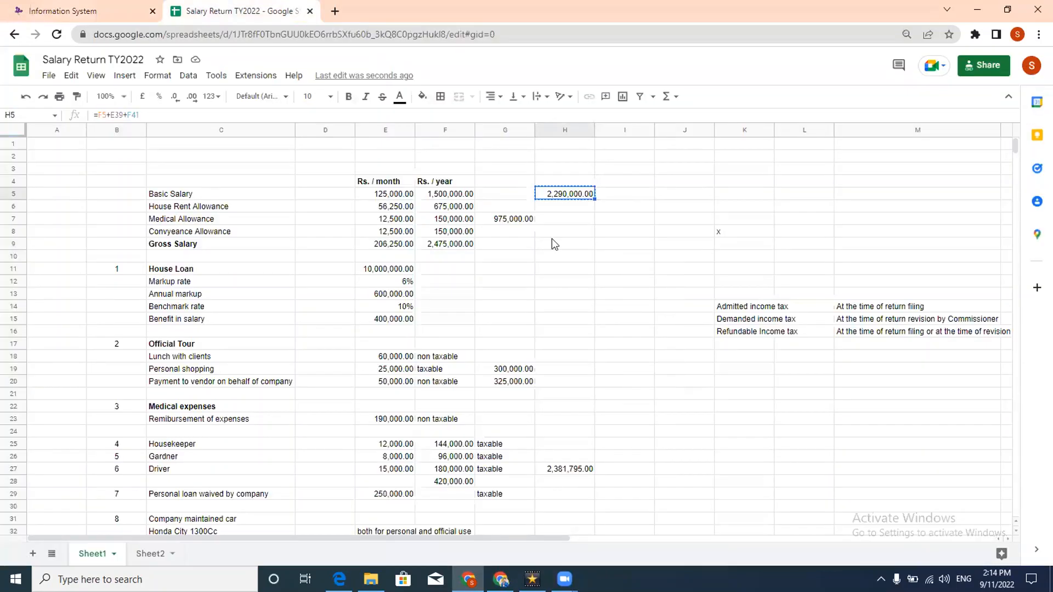
left_click(509, 221)
key("F2")
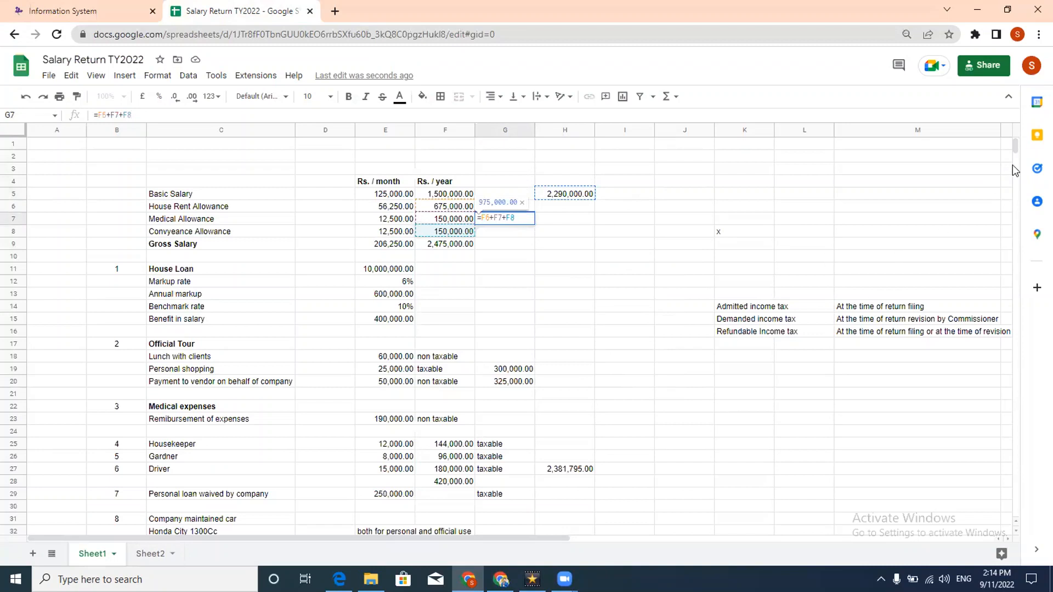
mouse_move(1014, 147)
left_mouse_down()
mouse_move(1019, 180)
mouse_move(1021, 142)
left_mouse_up()
key("Escape")
key("Escape")
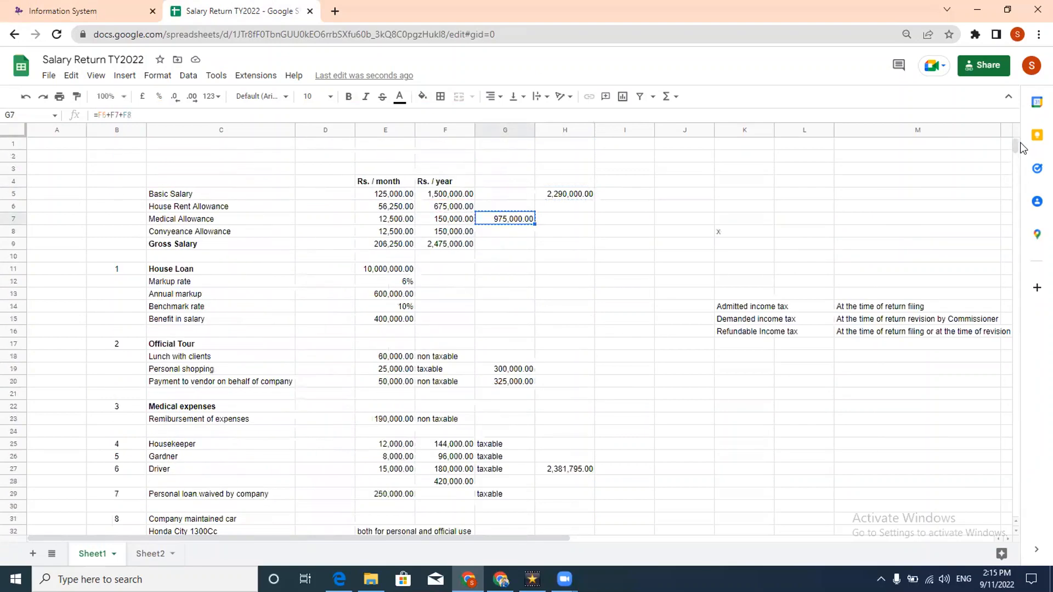
left_click(147, 11)
key("ctrl+v")
left_click(911, 182)
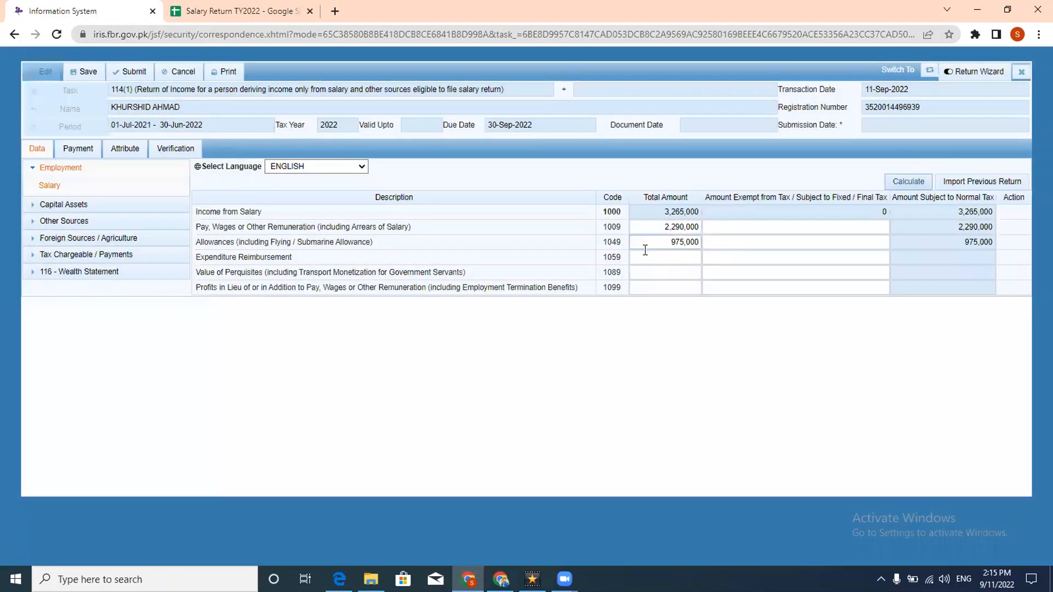
Switch to the salary spreadsheet and examine the official tour expenses for the Expenditure Reimbursement entry.
left_click(645, 256)
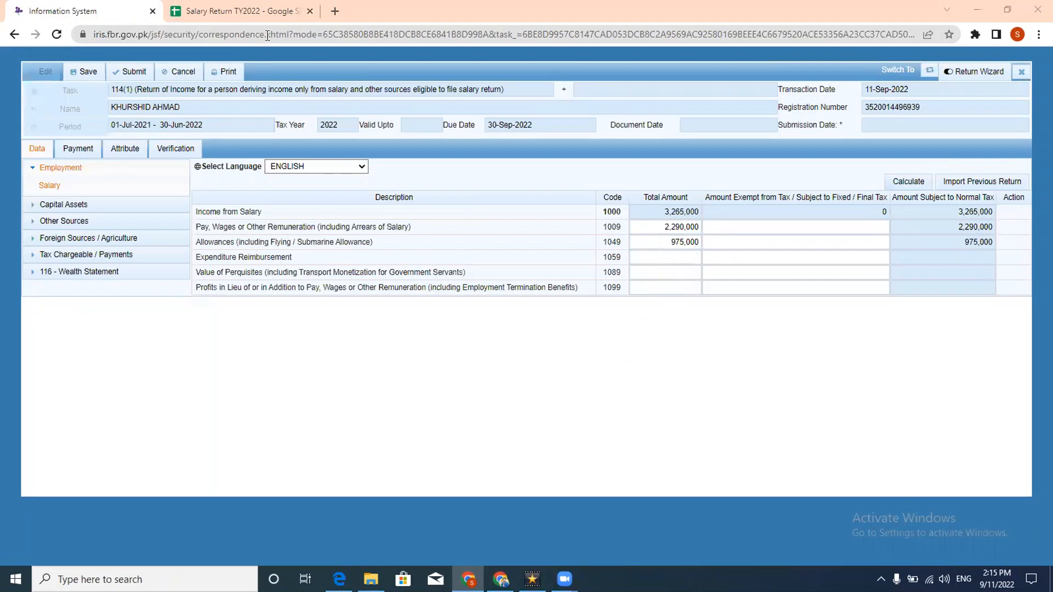
left_click(236, 11)
left_click(553, 298)
key("Escape")
key("Left")
key("Up")
key("Up")
key("Up")
key("Up")
key("Up")
key("Down")
key("Down")
key("Down")
key("Down")
key("Down")
key("Down")
key("Down")
key("Down")
key("Down")
key("Down")
key("Down")
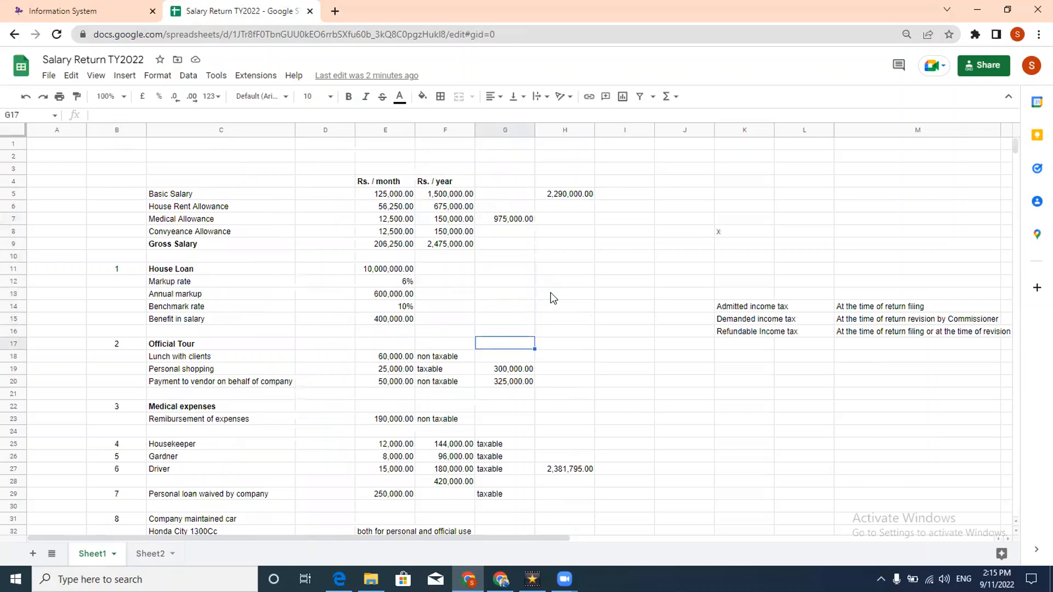
key("Left")
key("Left")
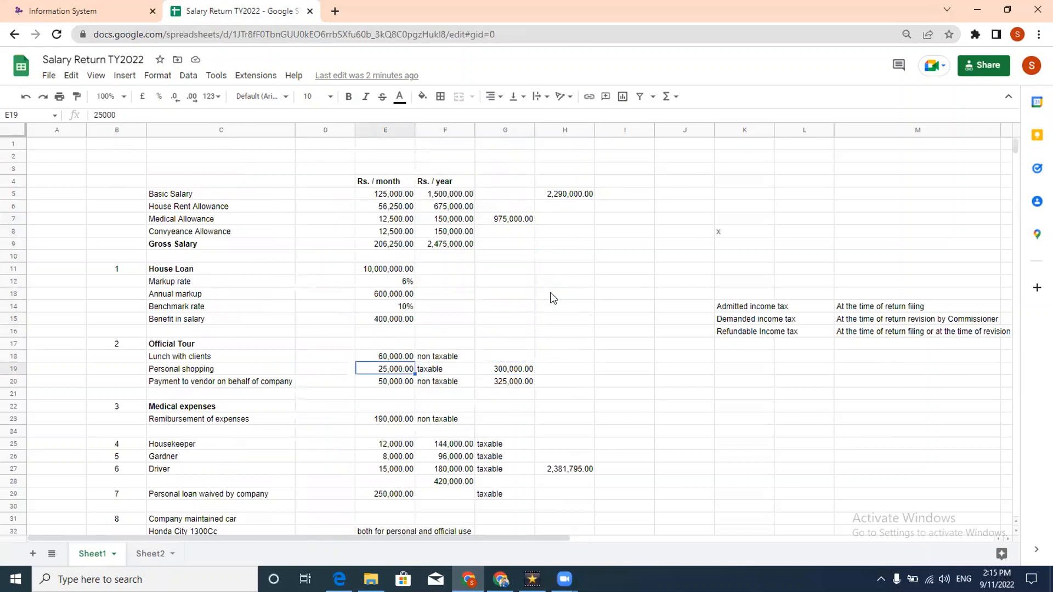
key("Up")
key("Down")
key("Down")
key("Down")
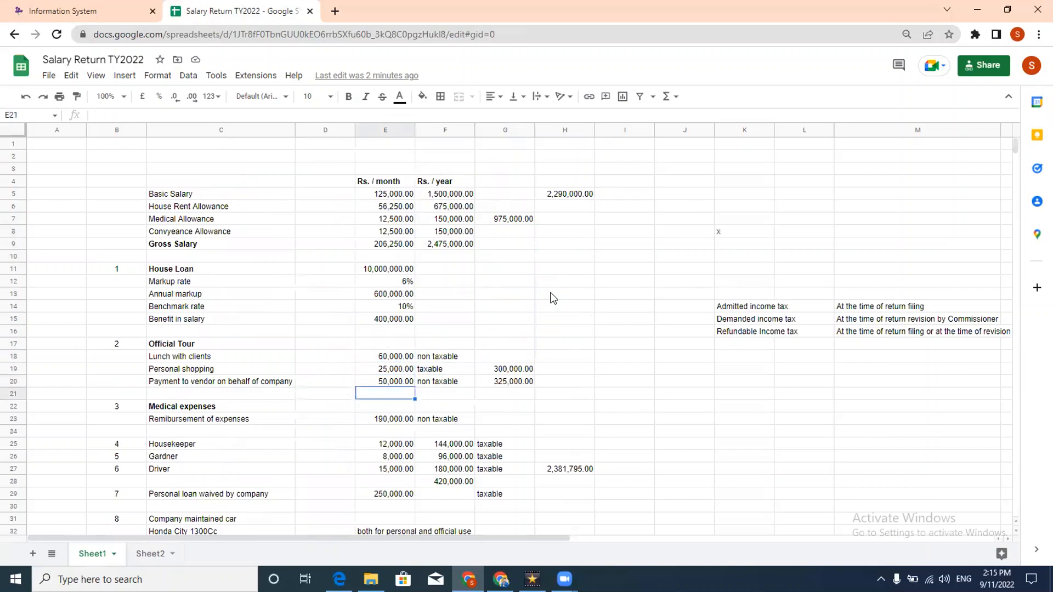
key("Up")
key("Up")
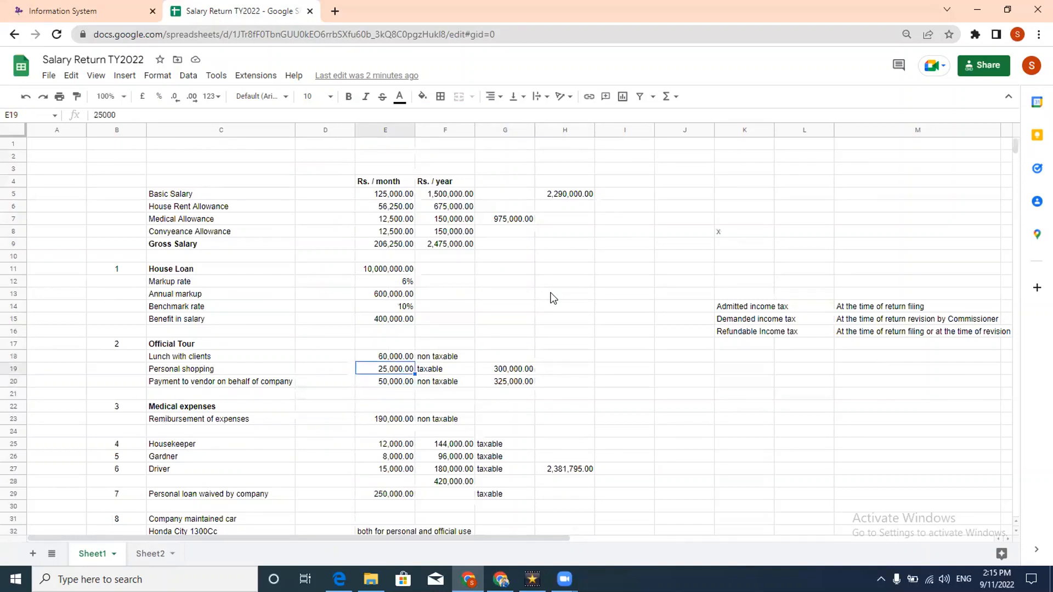
Inspect the G19 and G20 formulas to see which tour and medical expenses each one includes.
key("ctrl+c")
key("Right")
key("Right")
key("Return")
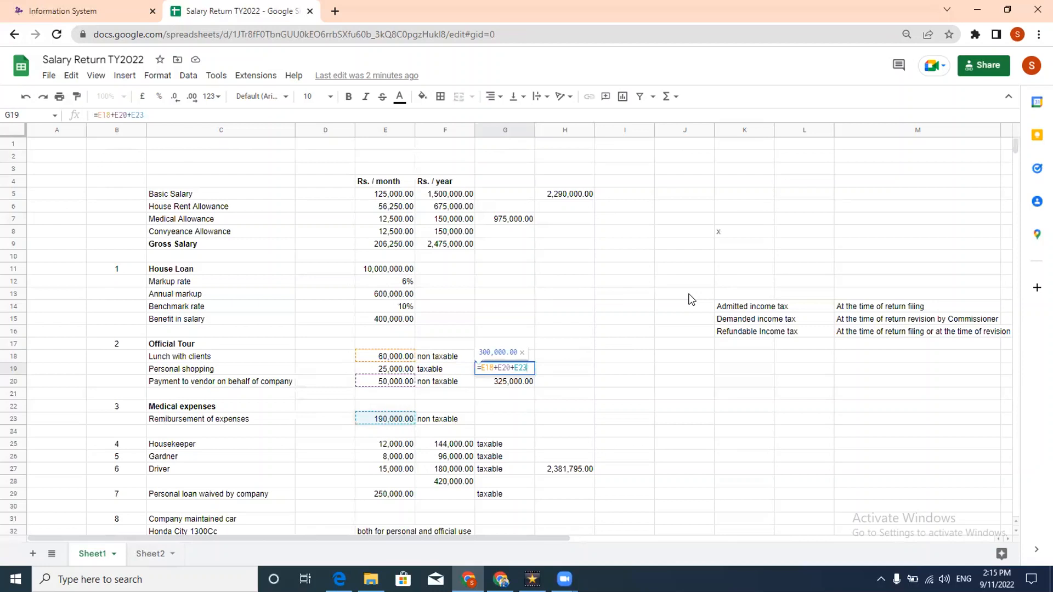
key("Escape")
key("Down")
key("Return")
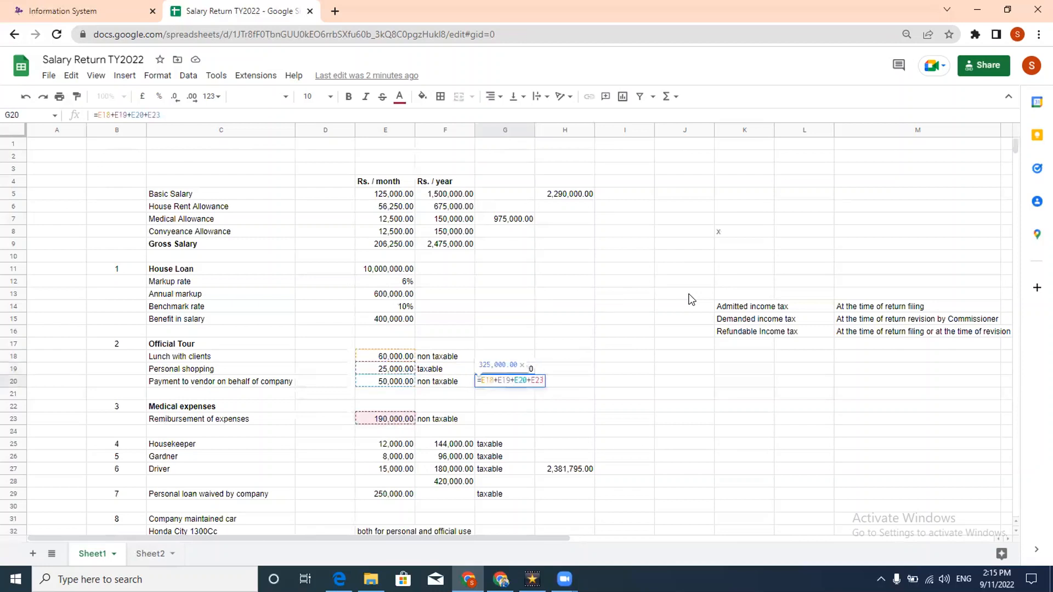
key("Escape")
key("Down")
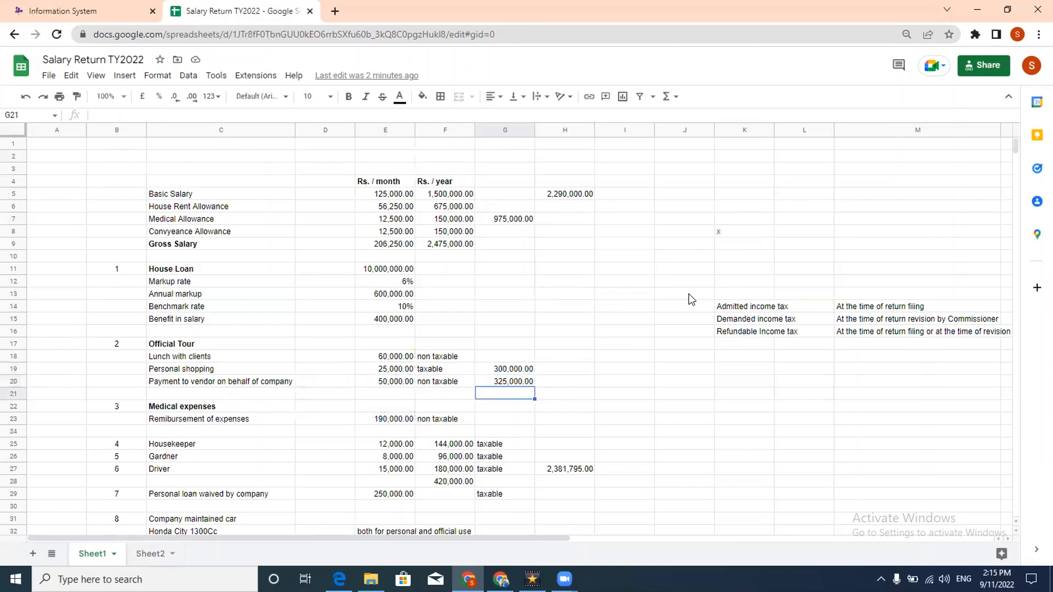
key("Up")
key("Return")
key("Escape")
key("Up")
key("Return")
key("Escape")
key("Left")
key("Left")
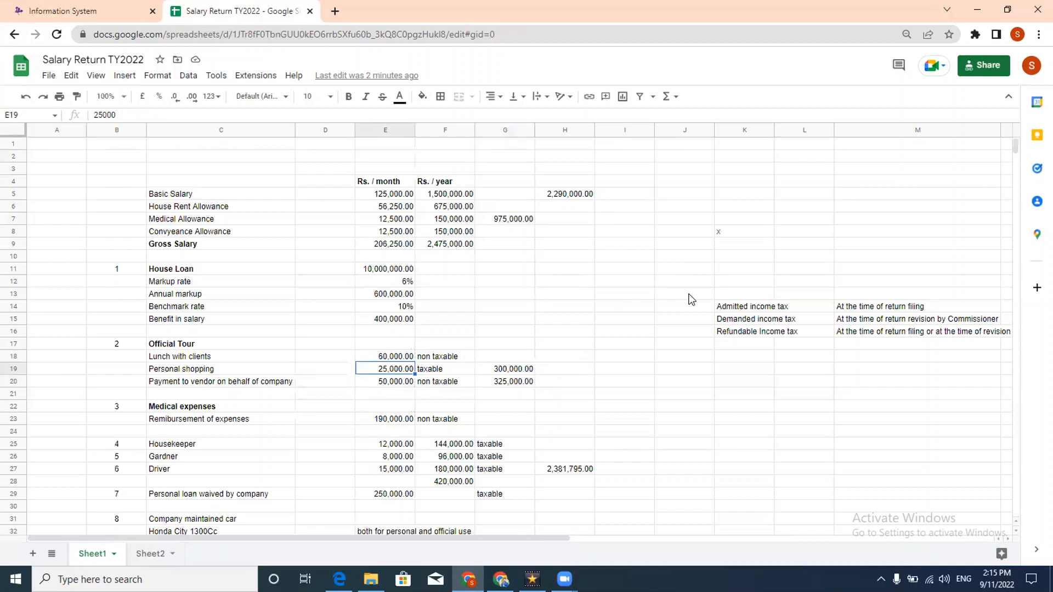
Copy the 325,000 total from G20 into the return's Total Amount for Expenditure Reimbursement (1059).
key("Right")
key("Right")
key("Down")
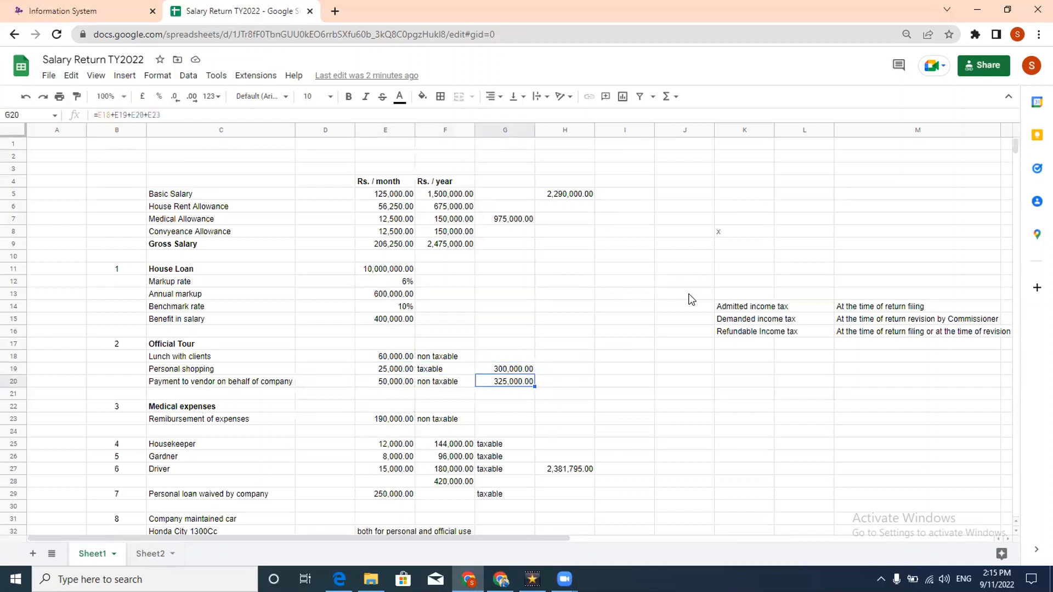
left_click(77, 10)
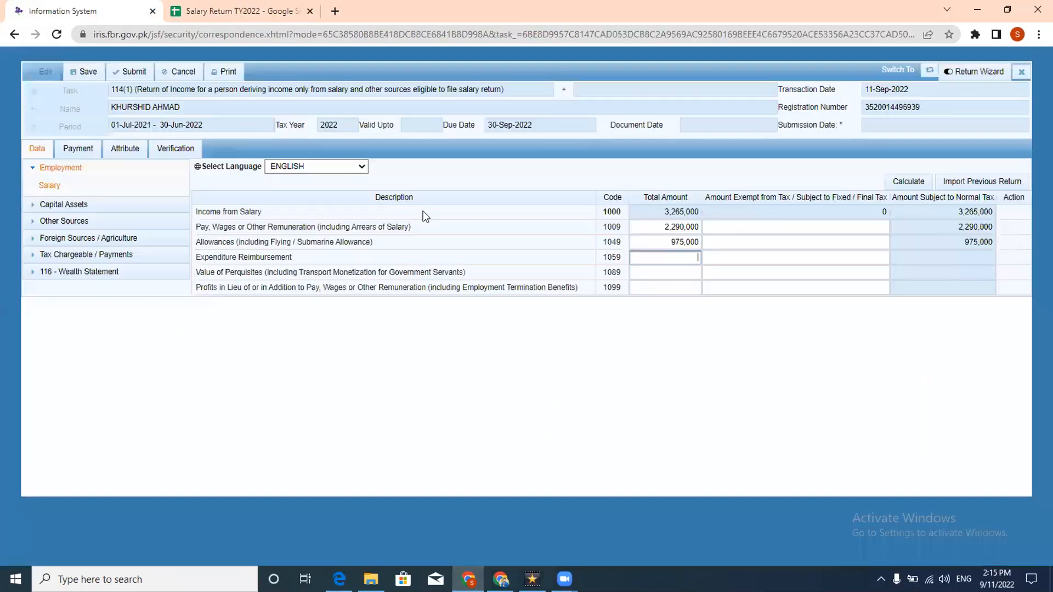
key("ctrl+v")
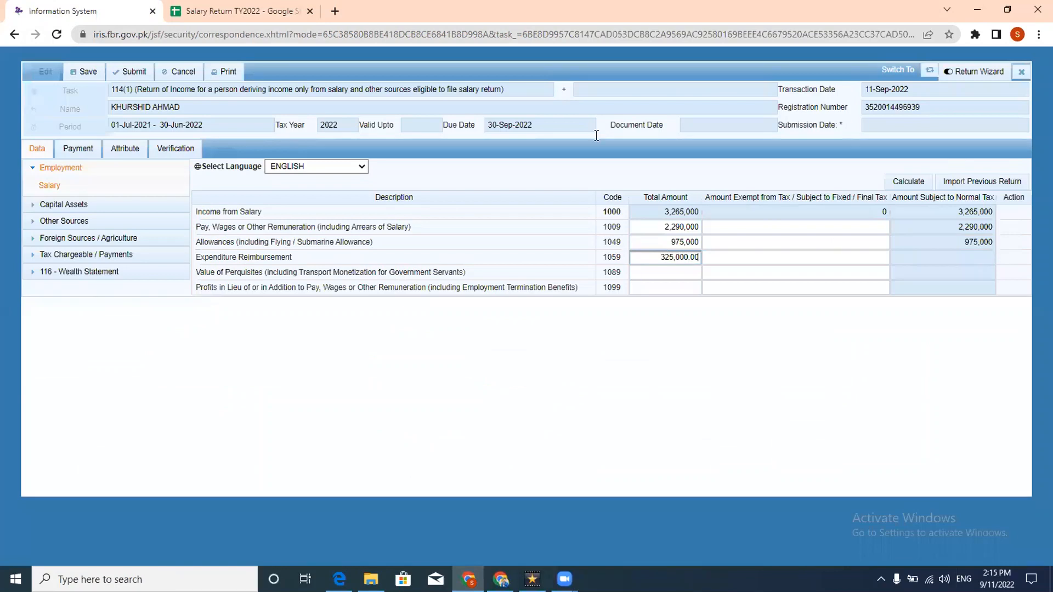
Copy the 300,000 non-taxable amount from G19 into the exempt column of Expenditure Reimbursement and calculate.
key("ctrl+Tab")
key("ctrl+c")
left_click(115, 6)
left_click(750, 261)
key("ctrl+v")
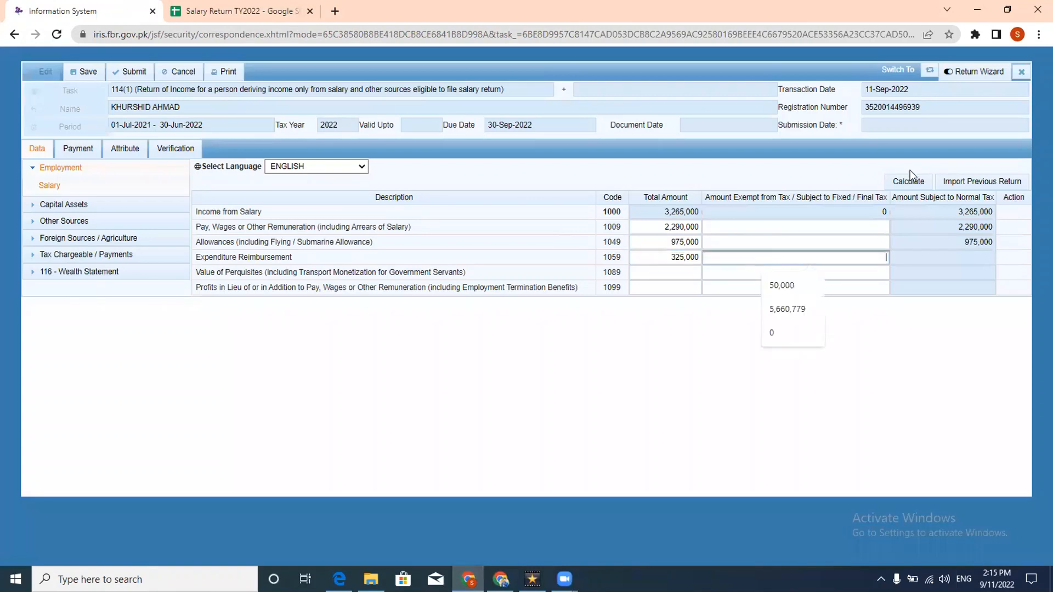
left_click(909, 181)
left_click(909, 183)
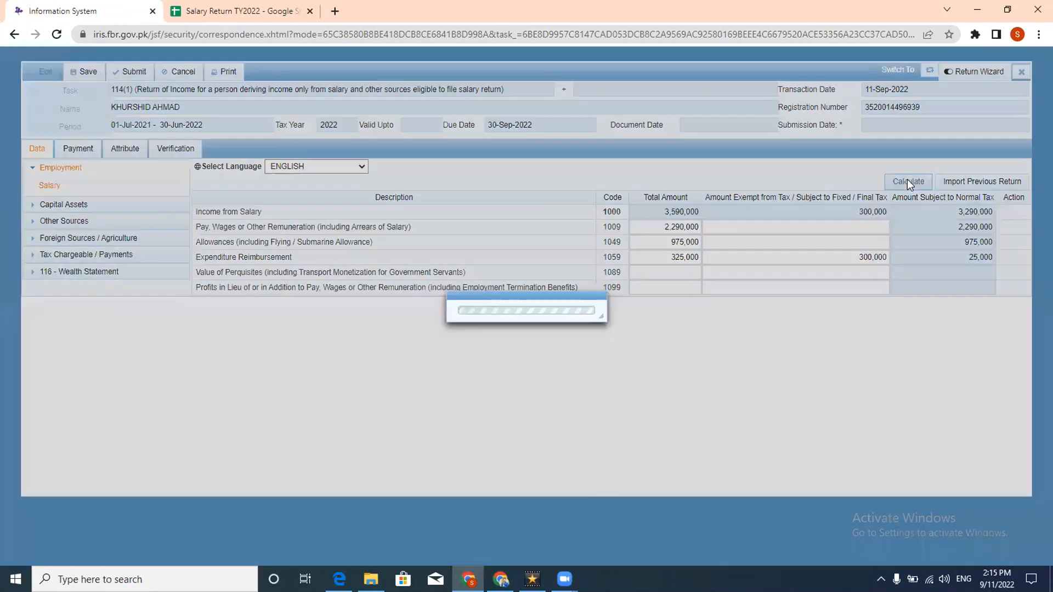
Switch to the salary spreadsheet and look over the taxable benefits for the Value of Perquisites entry.
left_click(662, 269)
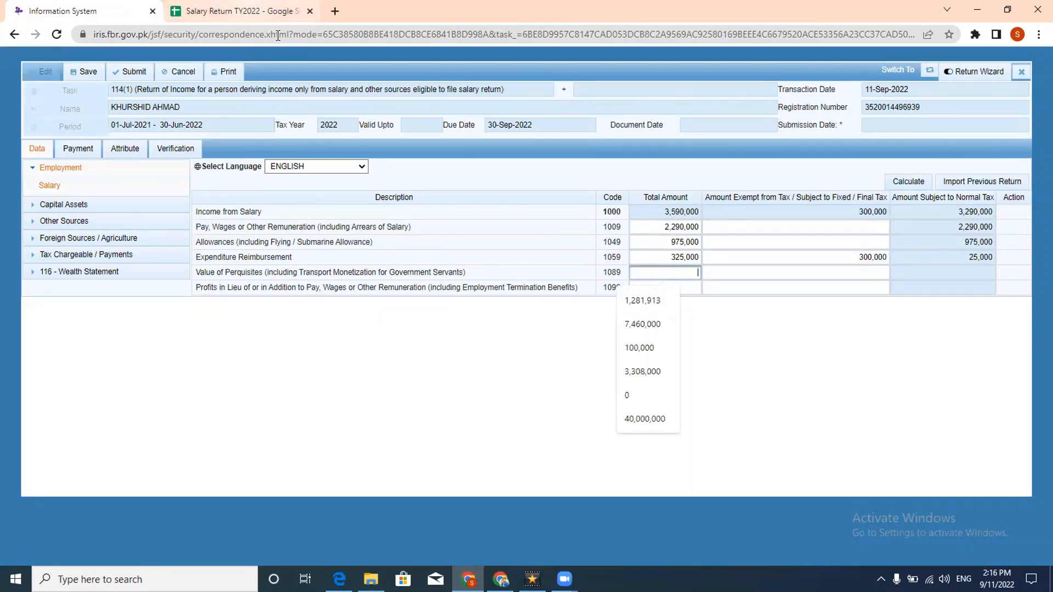
left_click(236, 11)
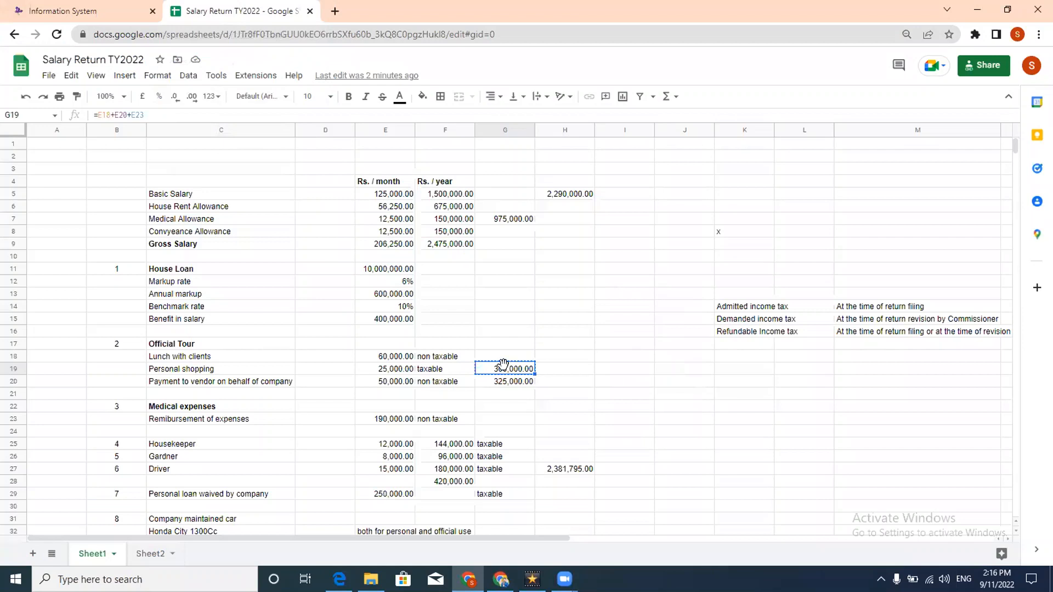
key("Down")
key("Down")
key("Down")
key("Down")
key("Down")
key("Down")
key("Down")
key("Down")
key("Down")
key("Down")
key("Down")
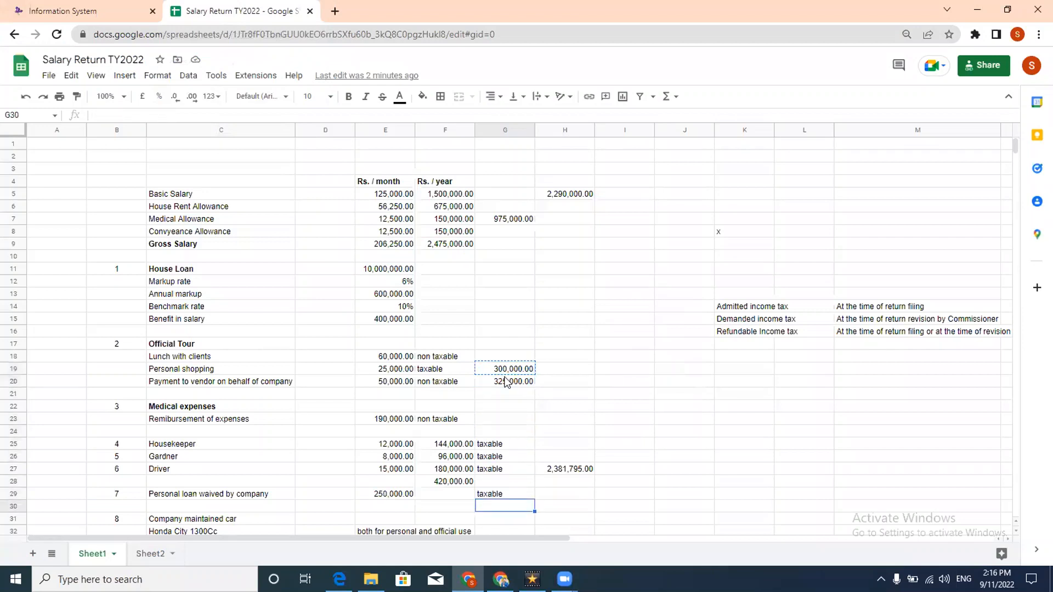
key("Down")
key("Down")
key("Down")
key("Down")
key("Down")
key("Down")
key("Down")
key("Up")
key("Up")
key("Up")
key("Up")
key("Up")
key("Up")
key("Up")
Open the H27 perquisites formula and trace its references through the benefits, share scheme and tax benefit sections.
key("Right")
key("Up")
key("Up")
key("Up")
key("F2")
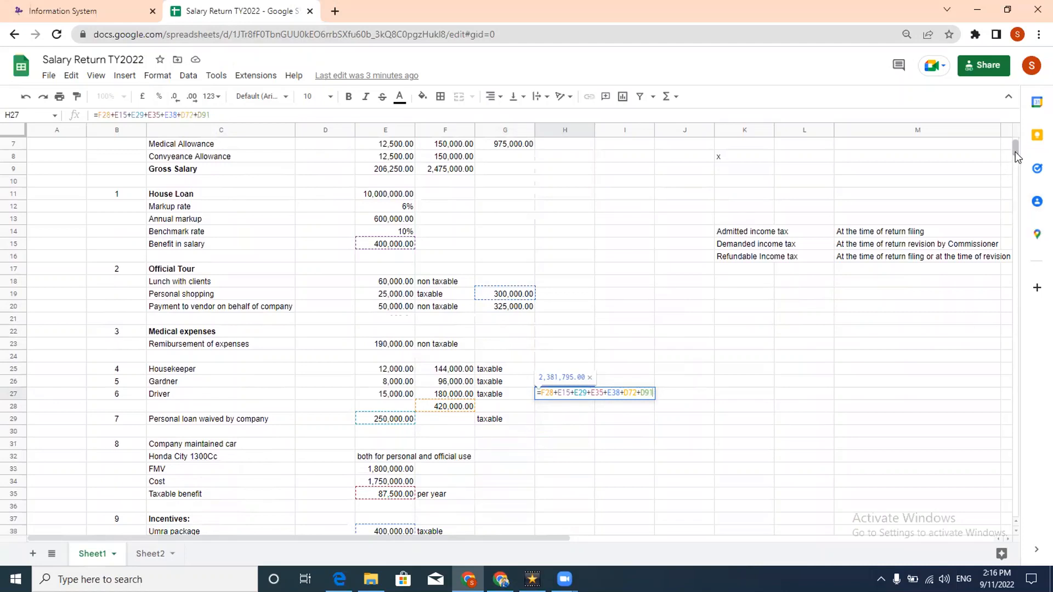
left_click_drag(1015, 153, 1015, 155)
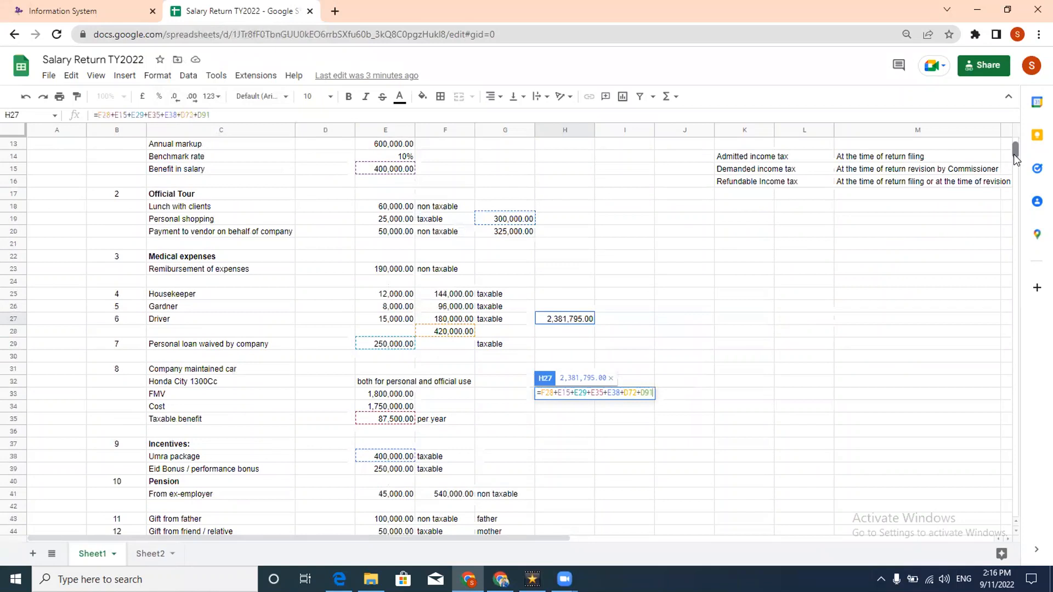
left_click_drag(1014, 155, 1015, 175)
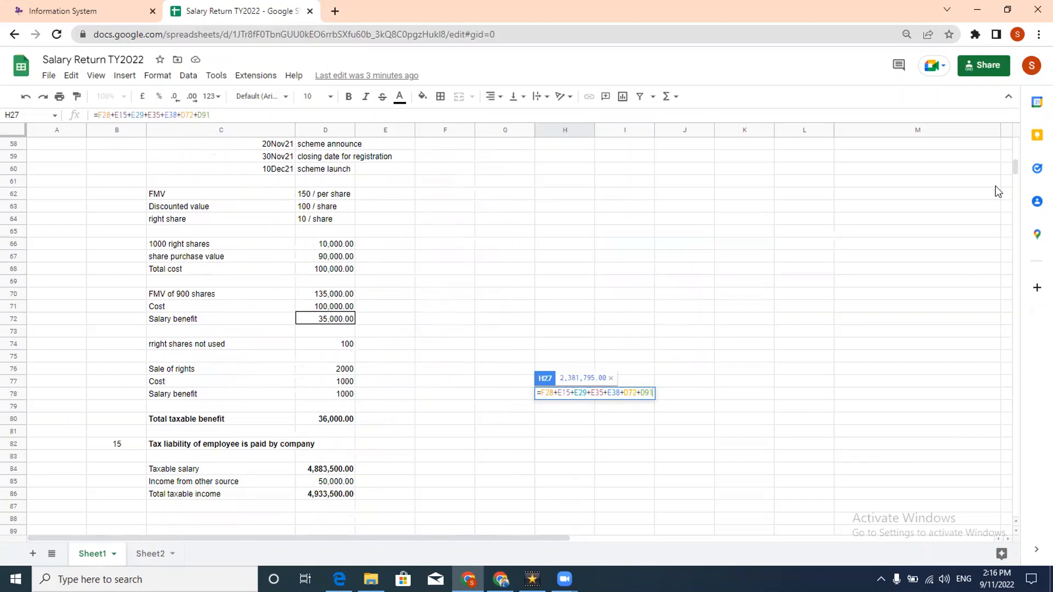
scroll(1018, 170, "down", 3)
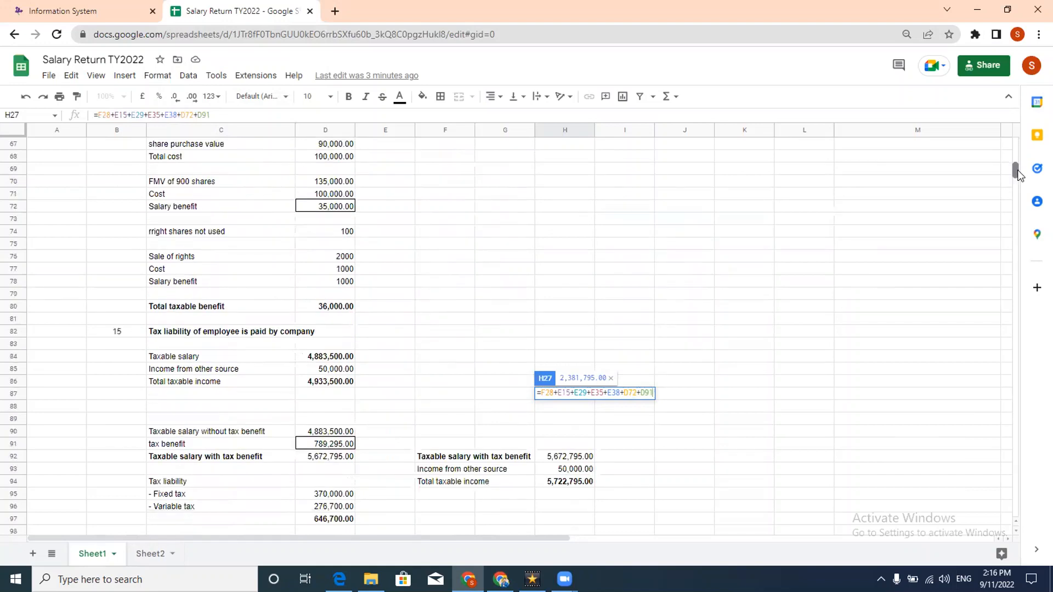
scroll(1018, 173, "up", 4)
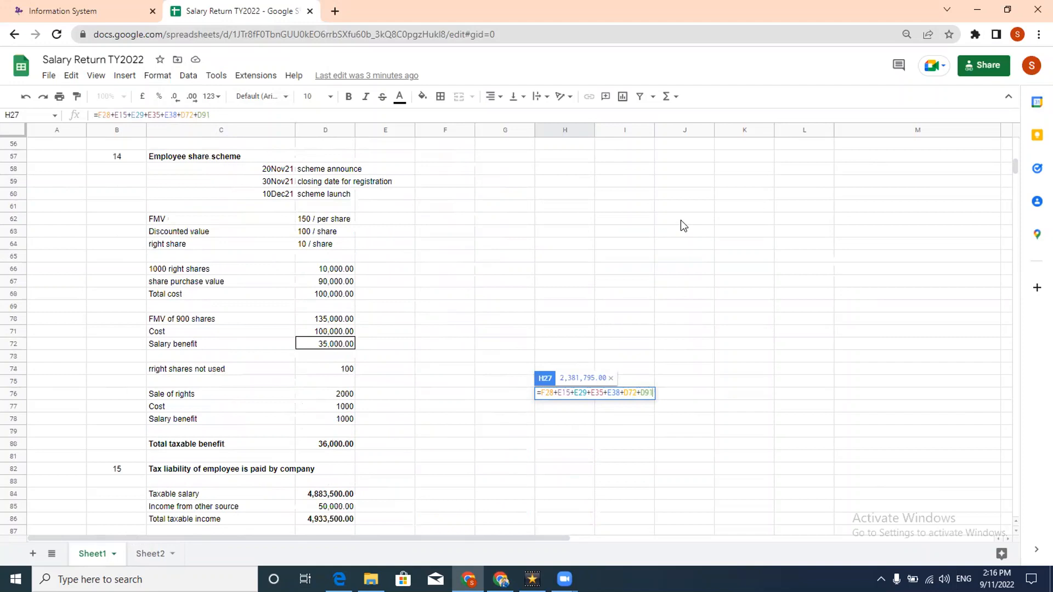
Add the salary benefit from the sale of rights in D78 to the H27 perquisites formula.
type("+")
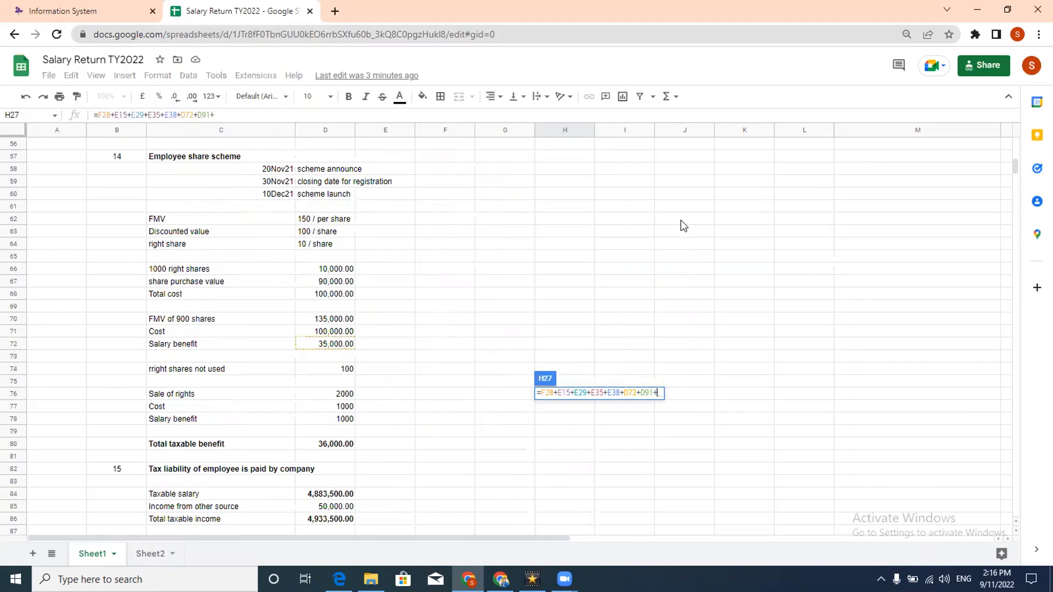
left_click(332, 421)
key("Return")
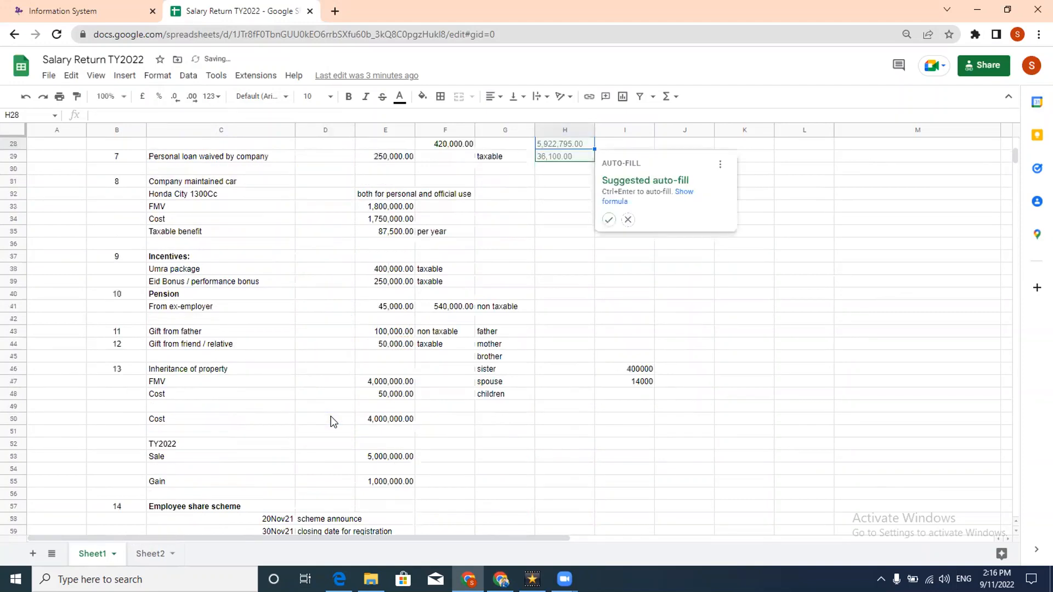
Enter the updated perquisites total of 2,382,795 as the return's Total Amount for Value of Perquisites (1089) and calculate.
left_click(106, 7)
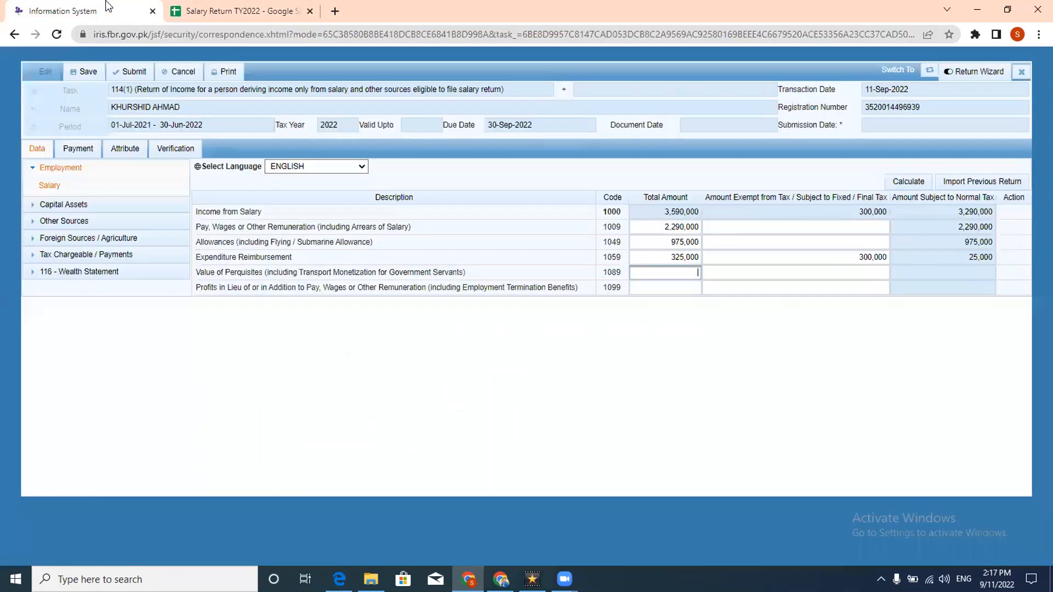
key("ctrl+v")
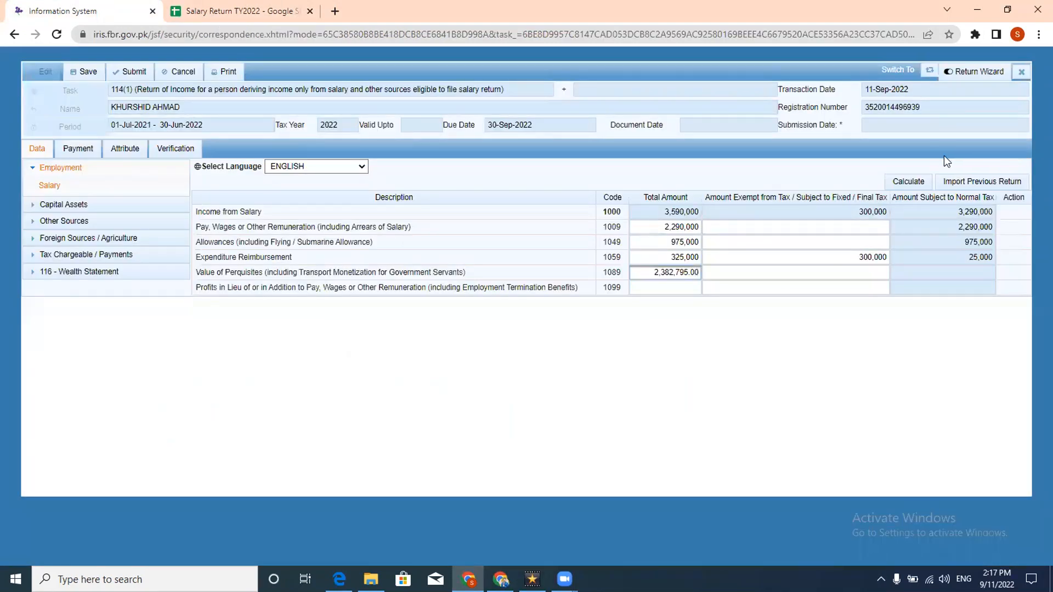
left_click(913, 183)
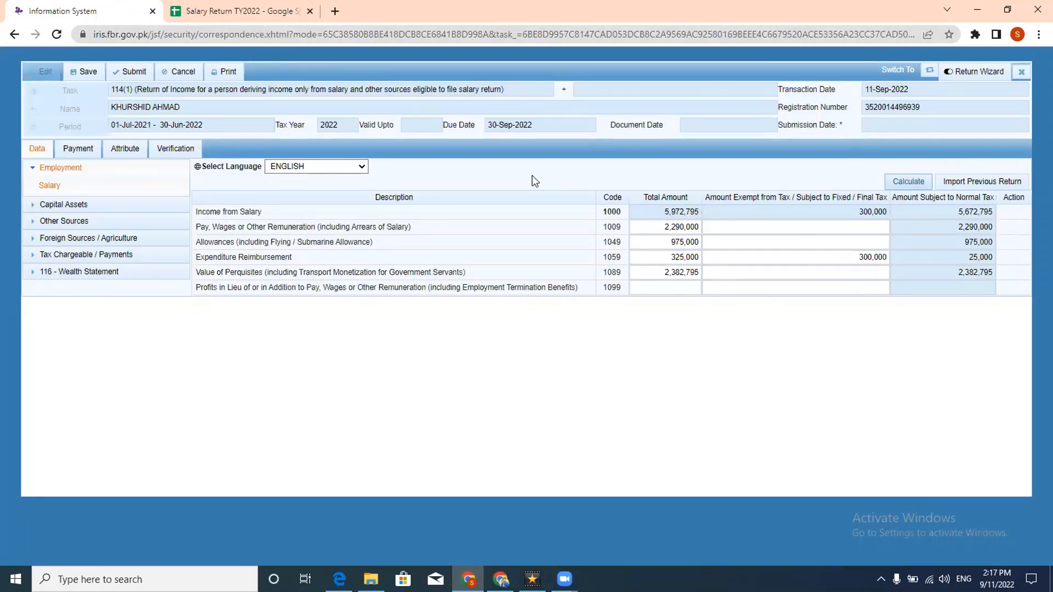
Enter 50,000 as the Total Amount for Other Receipts (5028) under Other Sources and calculate.
left_click(120, 221)
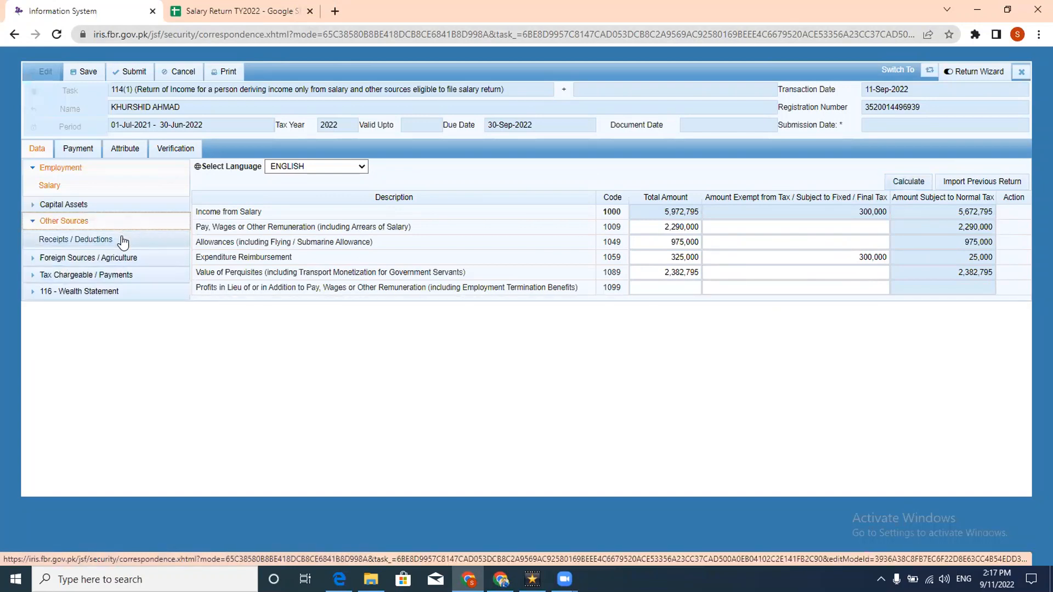
left_click(121, 240)
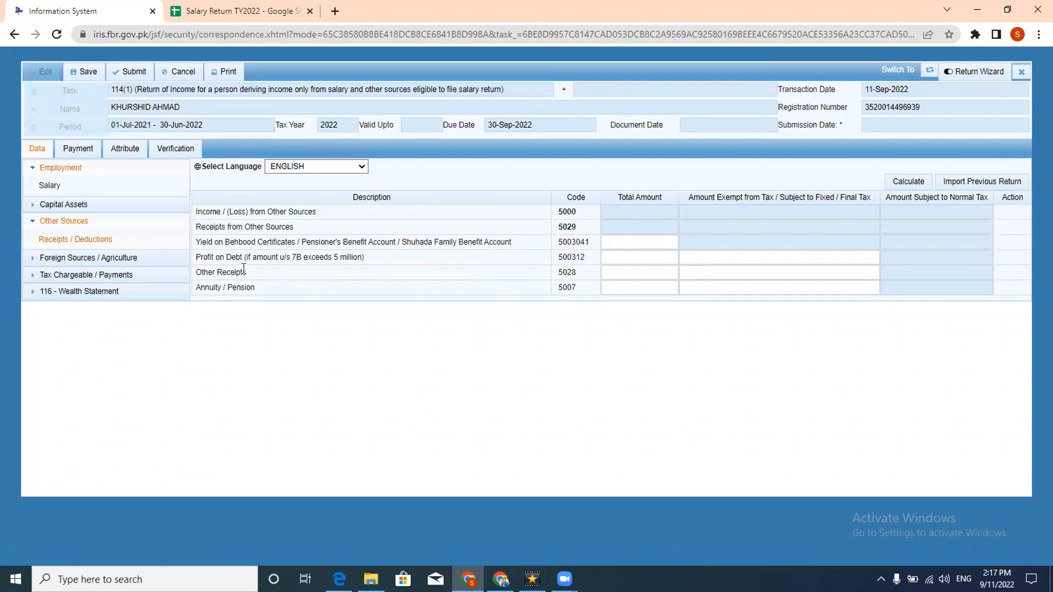
left_click(633, 271)
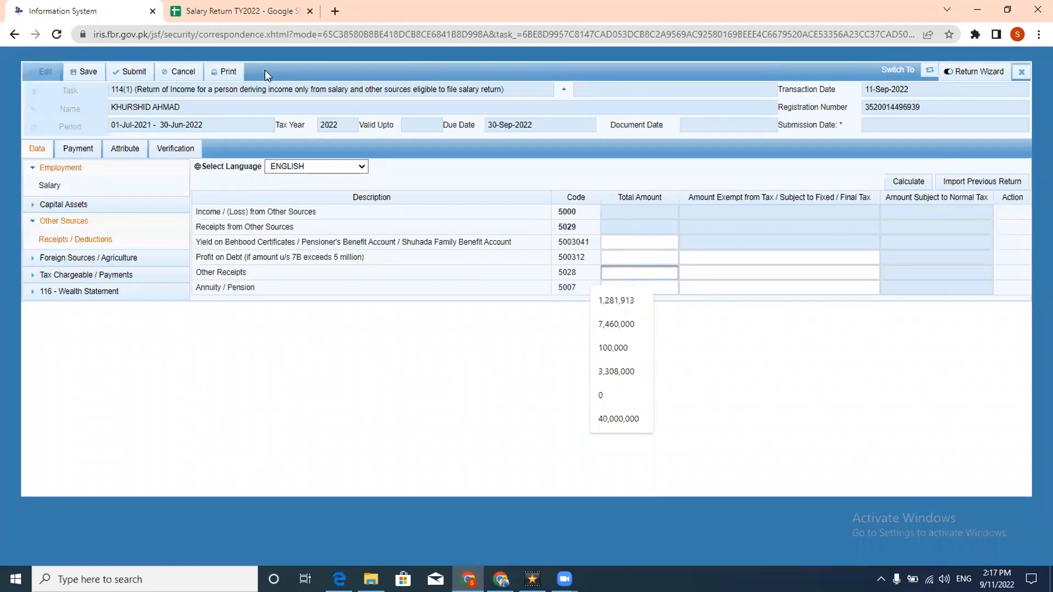
type("50,000")
left_click(712, 256)
left_click(907, 187)
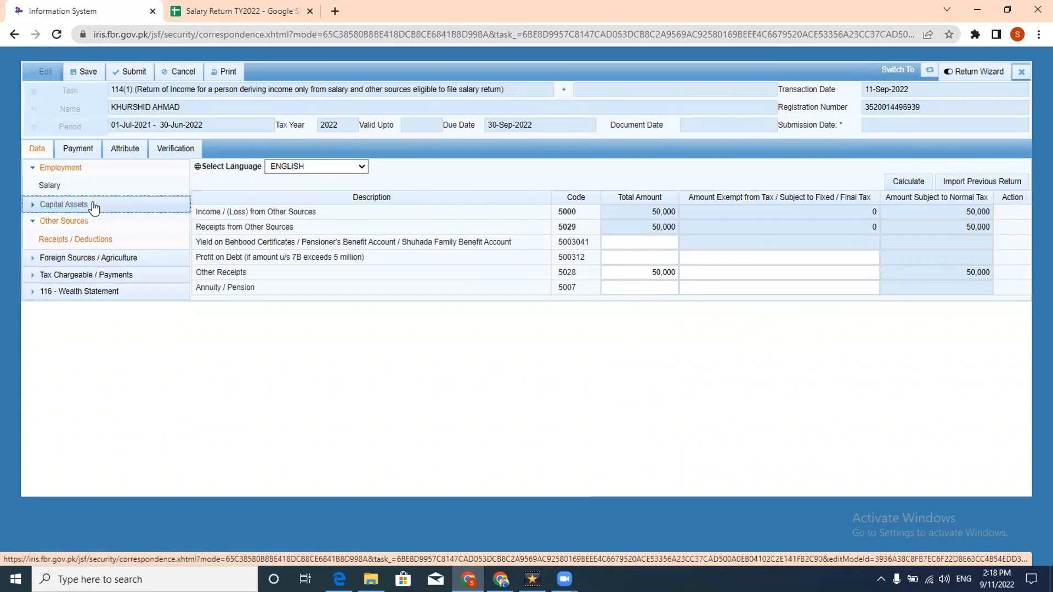
Check the pension and gift rows in the salary spreadsheet, and return to the tax return.
left_click(233, 12)
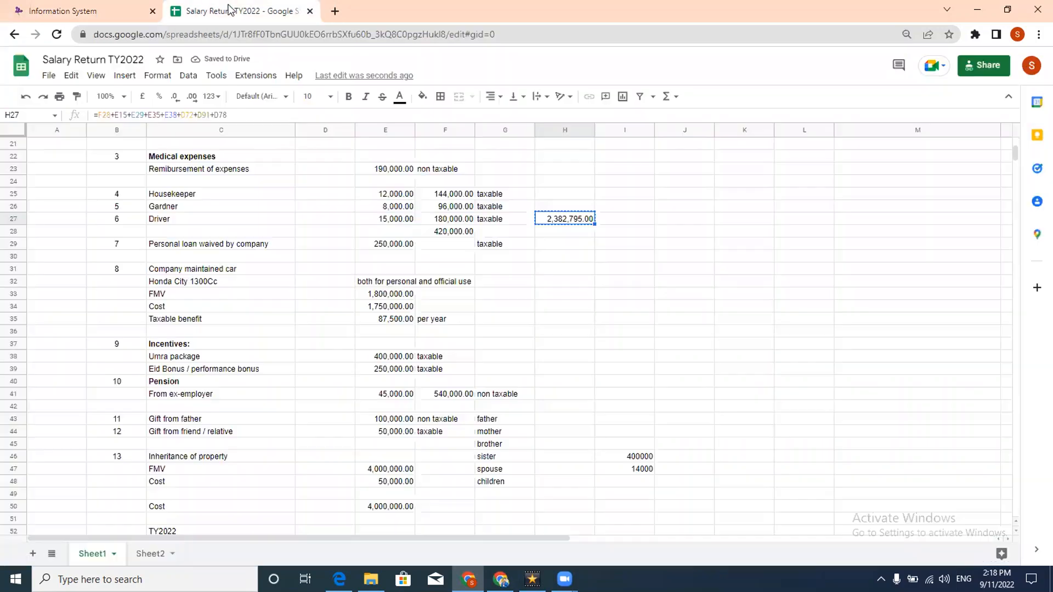
left_click(491, 400)
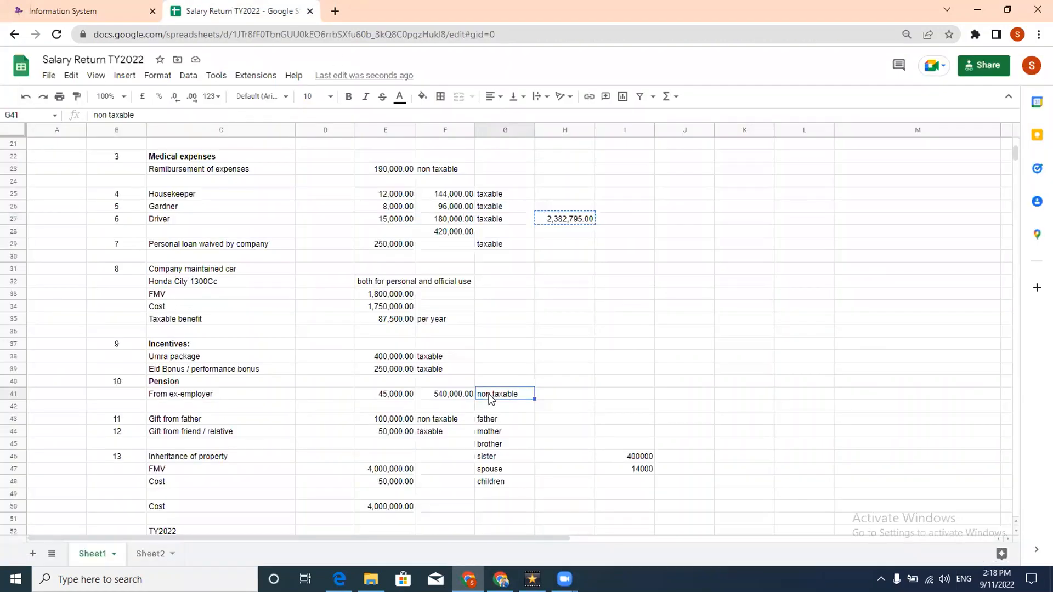
left_click(63, 10)
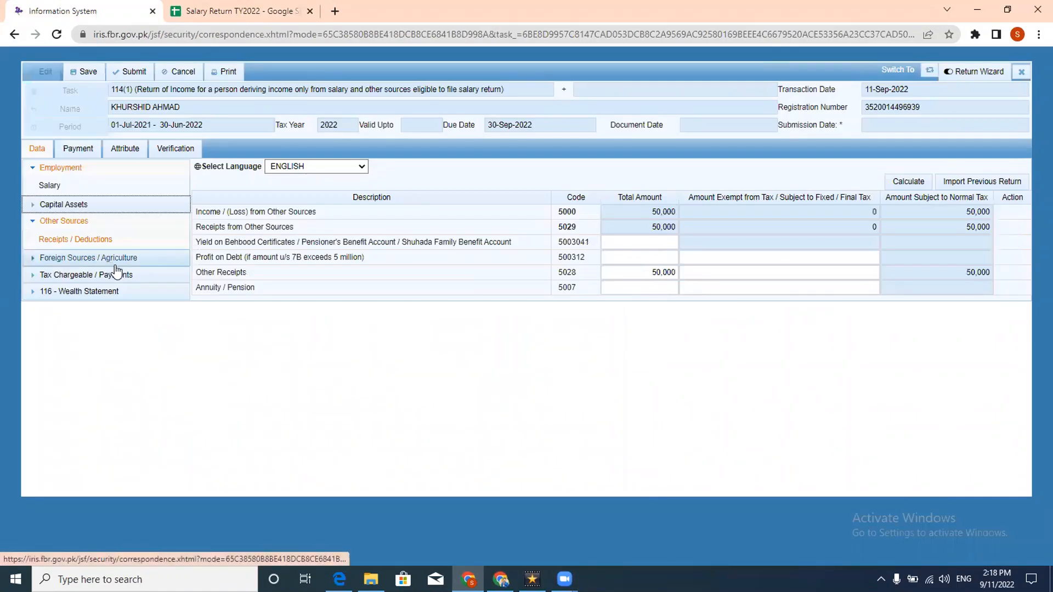
Open the return's tax computations and review the amounts for salary, other sources, taxable income and tax chargeable.
left_click(116, 276)
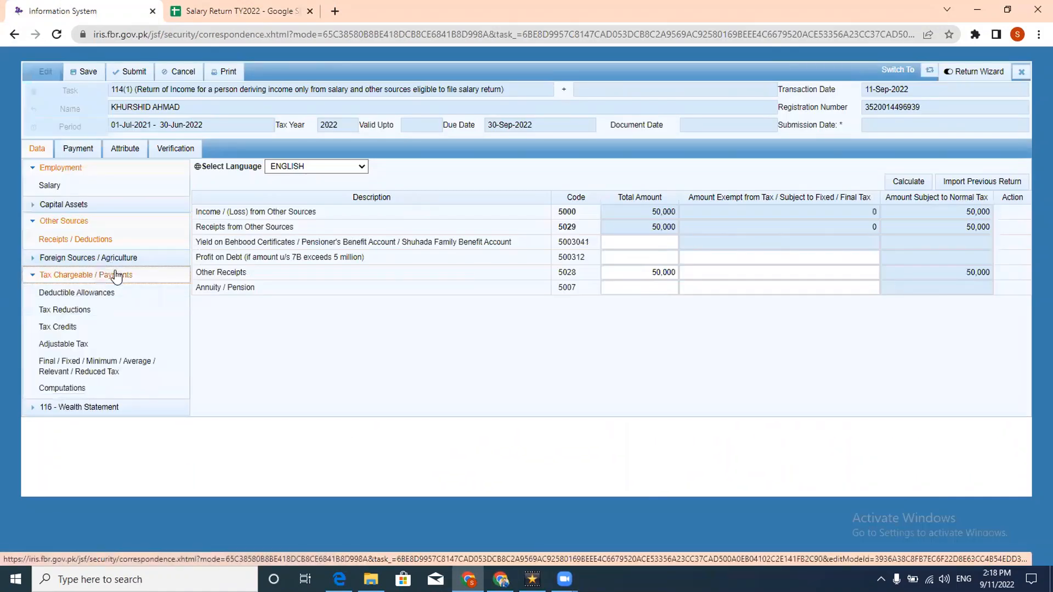
left_click(98, 385)
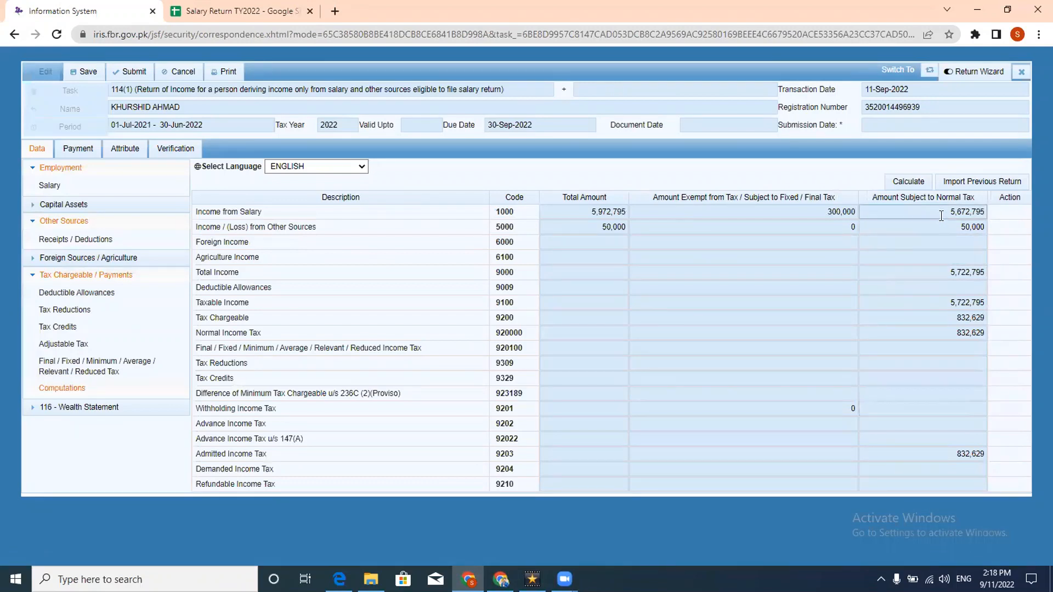
left_click_drag(944, 213, 985, 226)
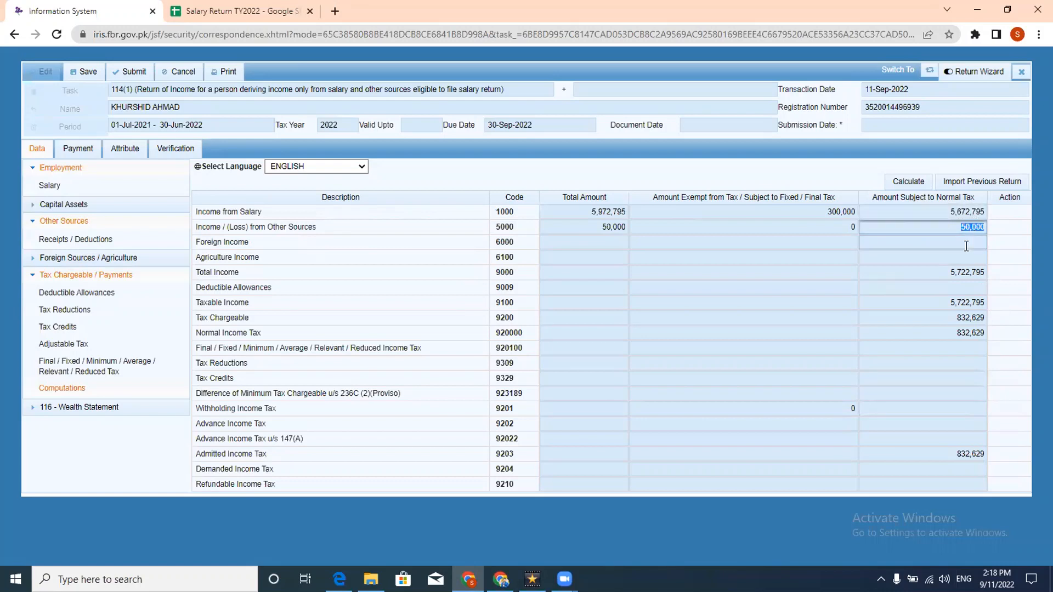
left_click_drag(946, 273, 986, 274)
left_click_drag(945, 303, 985, 333)
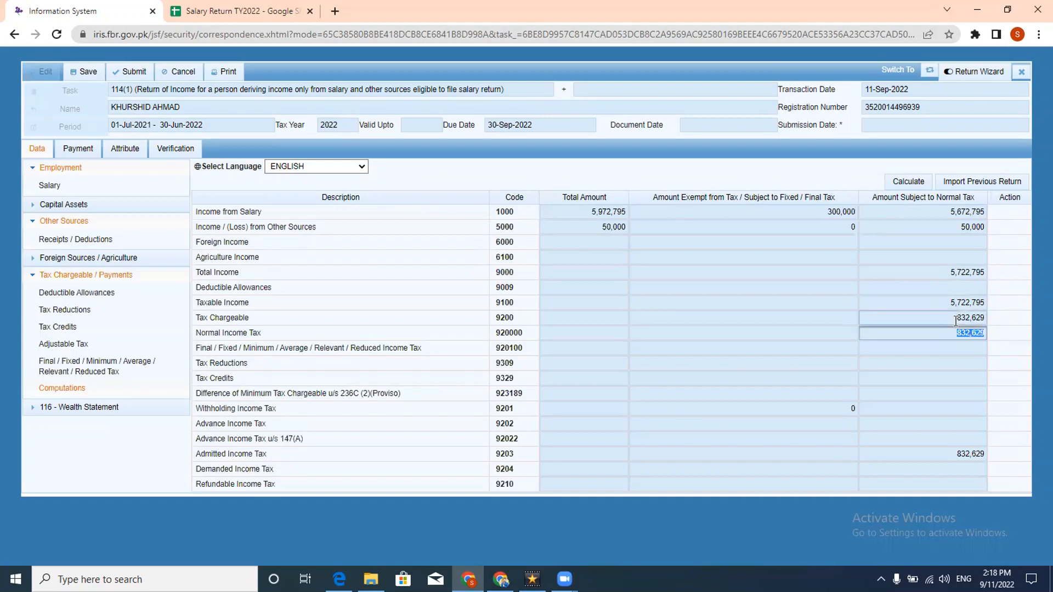
left_click(946, 303)
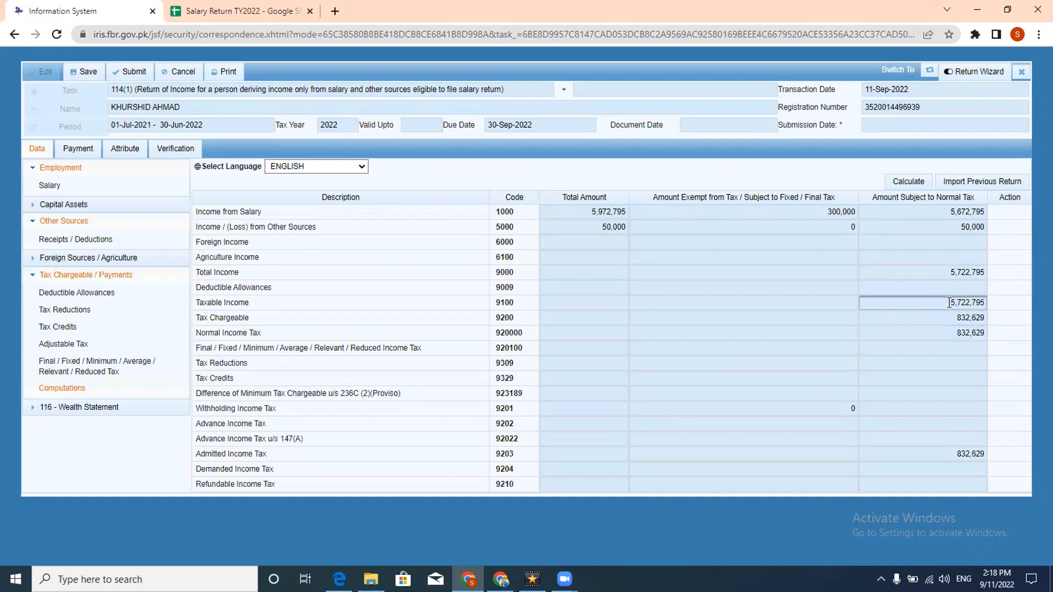
mouse_move(950, 301)
left_mouse_down()
mouse_move(985, 303)
mouse_move(947, 310)
left_mouse_up()
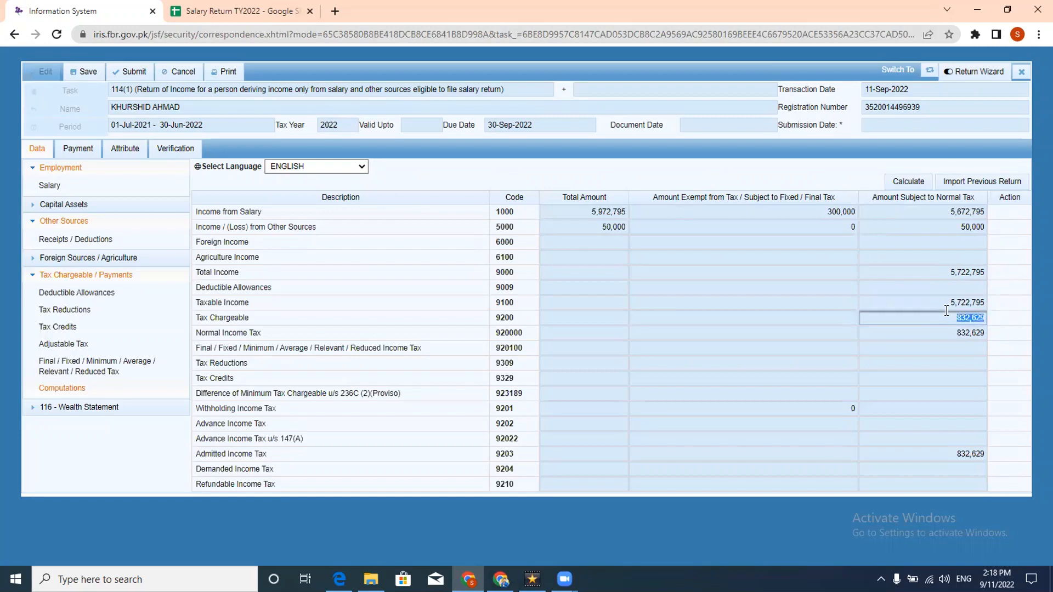
Switch to the salary spreadsheet and inspect the total taxable income formula in H94.
left_click(351, 77)
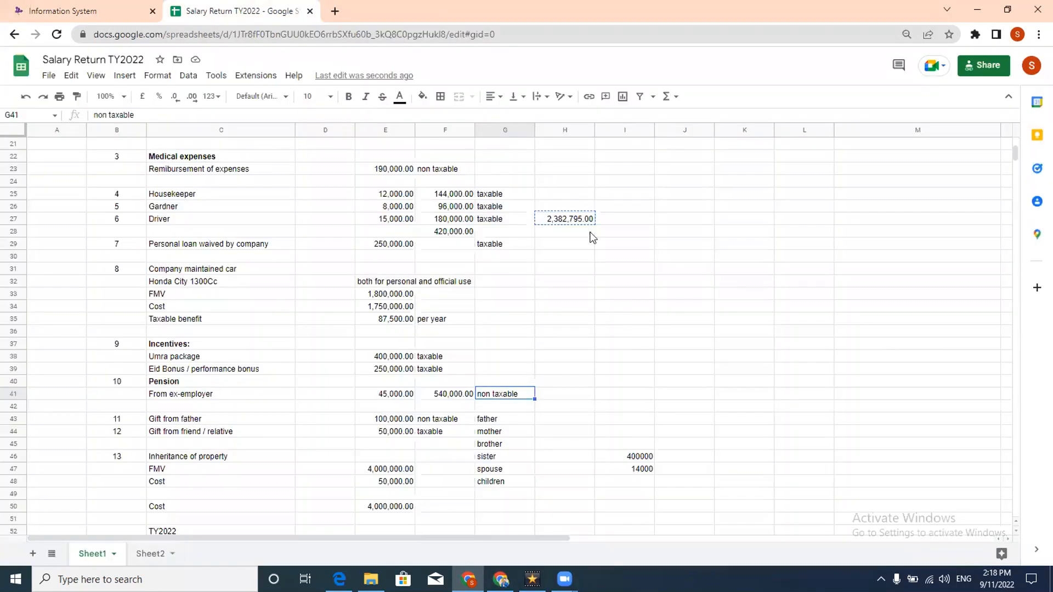
left_click(639, 408)
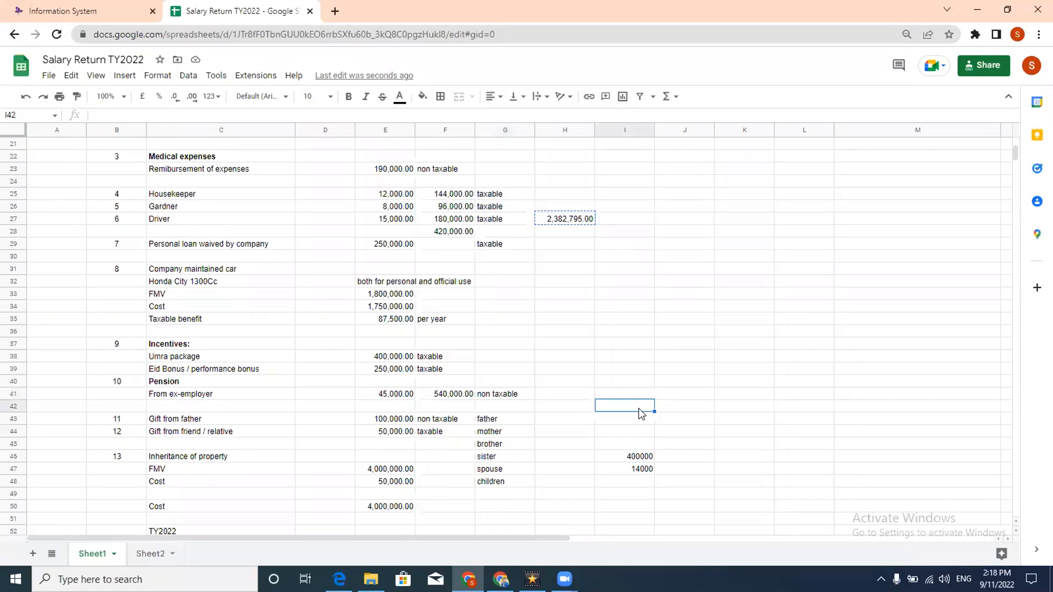
key("Page_Down")
key("Page_Down")
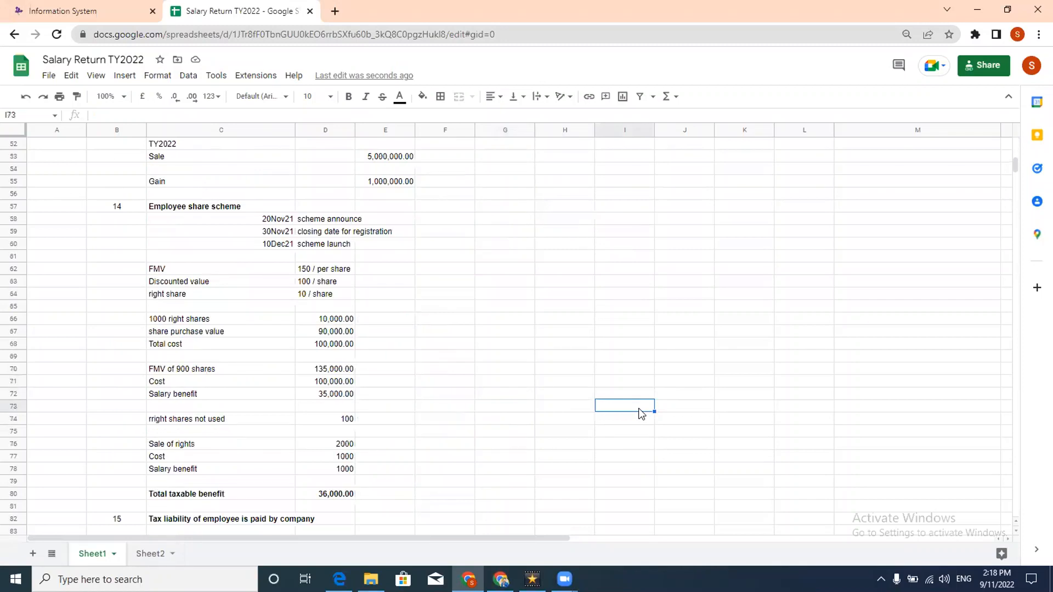
key("Left")
key("Up")
key("Up")
key("Up")
key("Up")
key("Up")
key("Up")
key("Up")
key("Up")
key("Up")
key("Up")
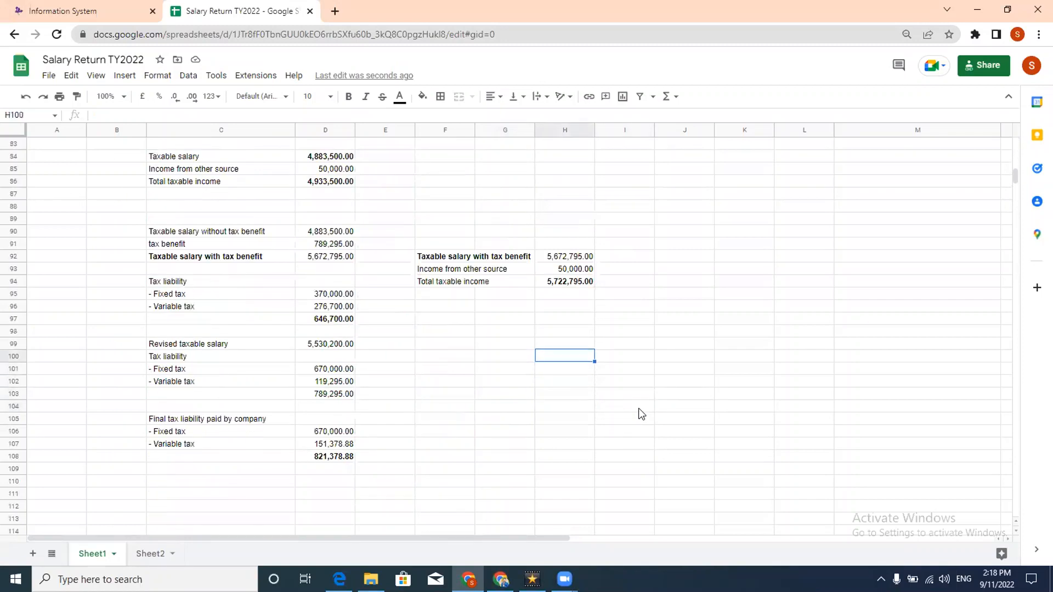
key("Return")
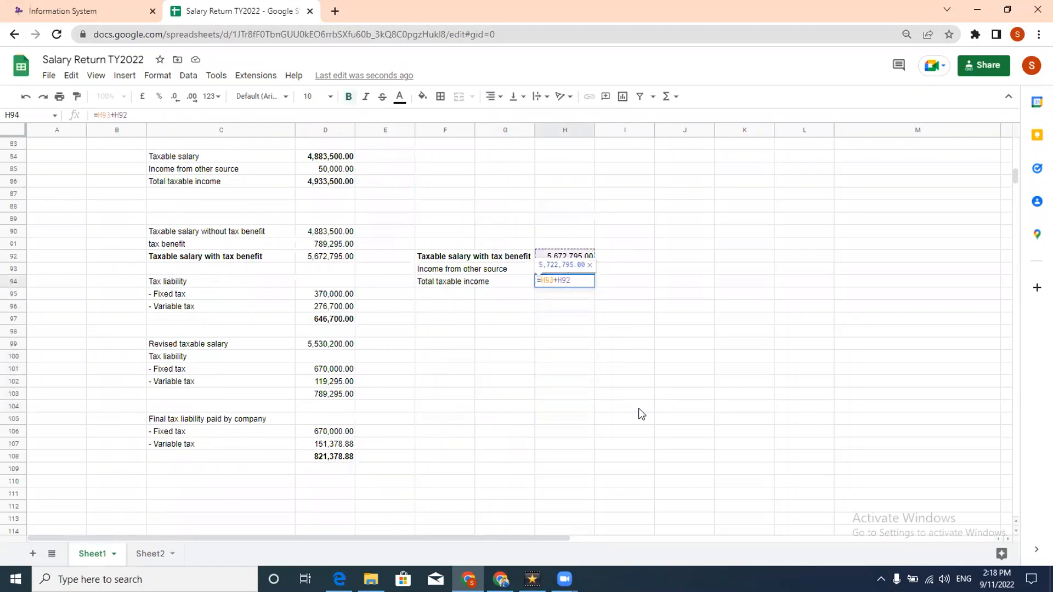
key("Return")
Go through the tax liability calculations in column D and inspect the final tax liability formula in D108.
key("Down")
key("Left")
key("Left")
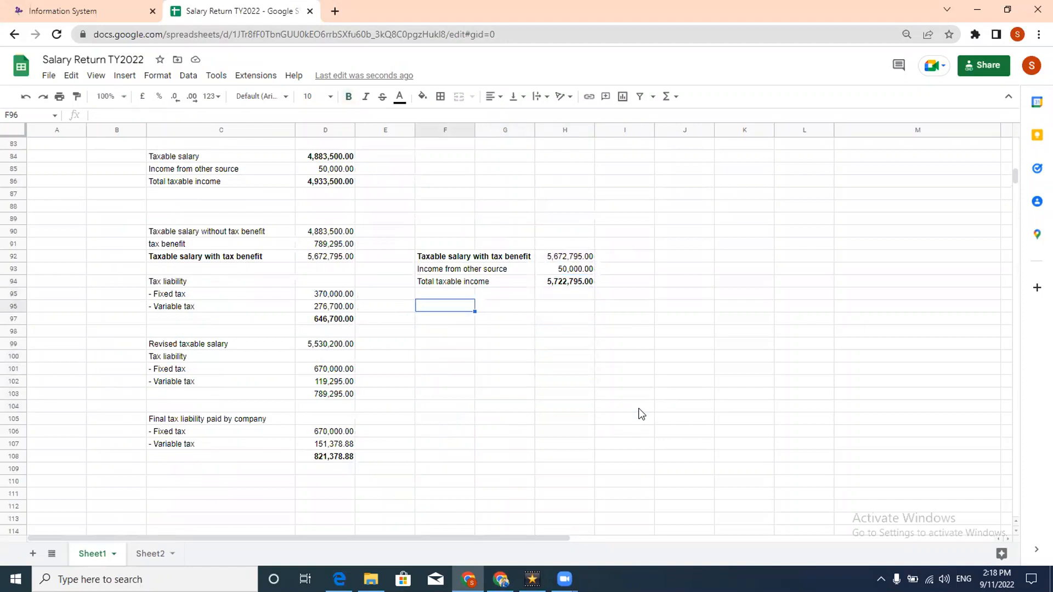
key("Left")
key("Left")
key("Down")
key("Down")
key("Down")
key("Down")
key("Down")
key("Down")
key("Down")
key("Down")
key("Down")
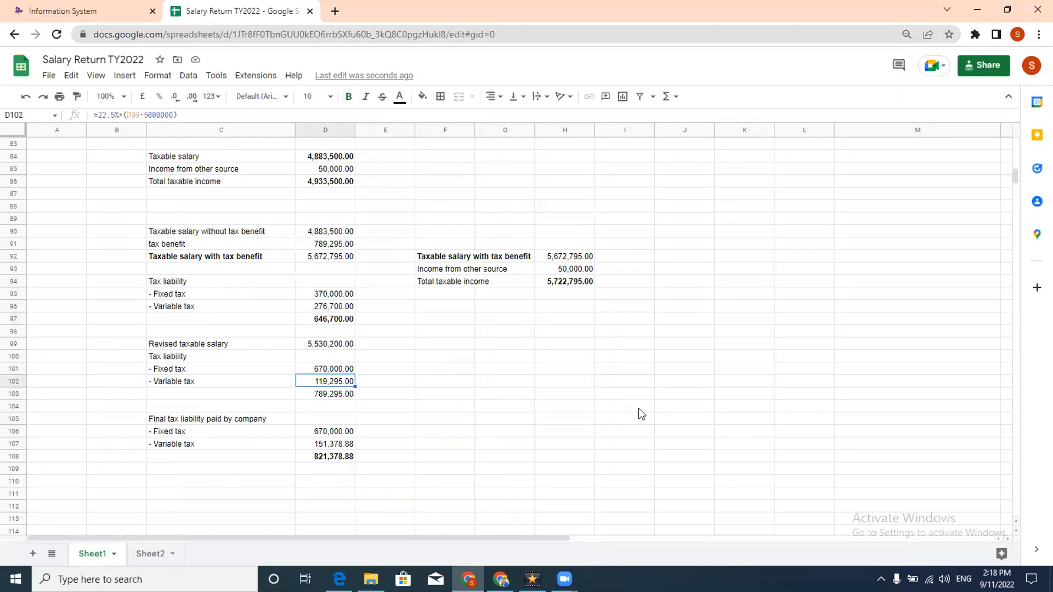
key("Down")
key("Down")
key("Down")
key("Return")
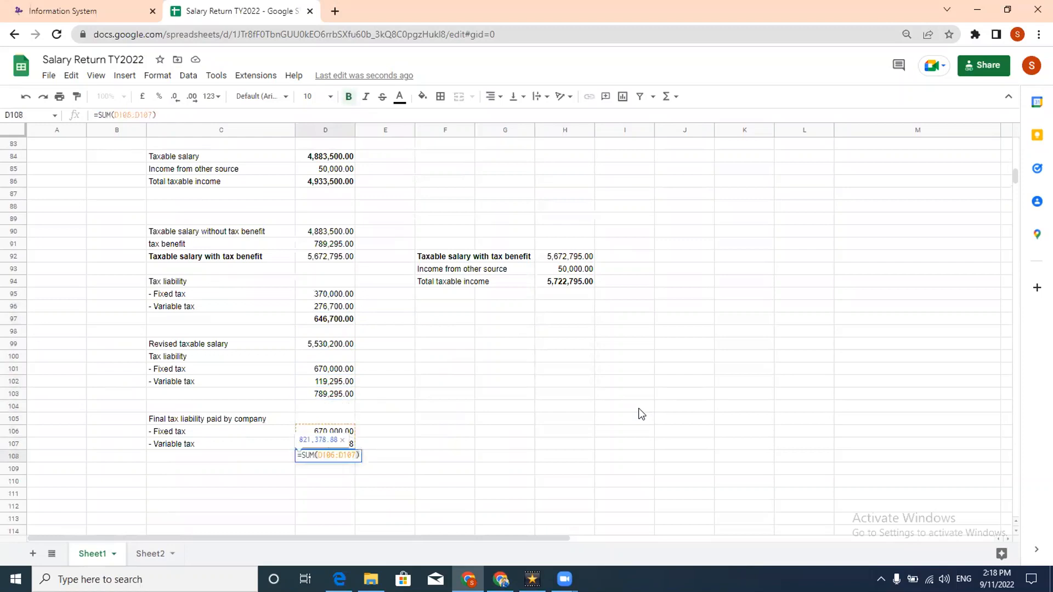
key("Escape")
Label F96 as Fixed Tax and F97 as Variable Tax below the total taxable income.
key("Up")
key("Up")
key("Up")
key("Up")
key("Up")
key("Up")
key("Up")
key("Up")
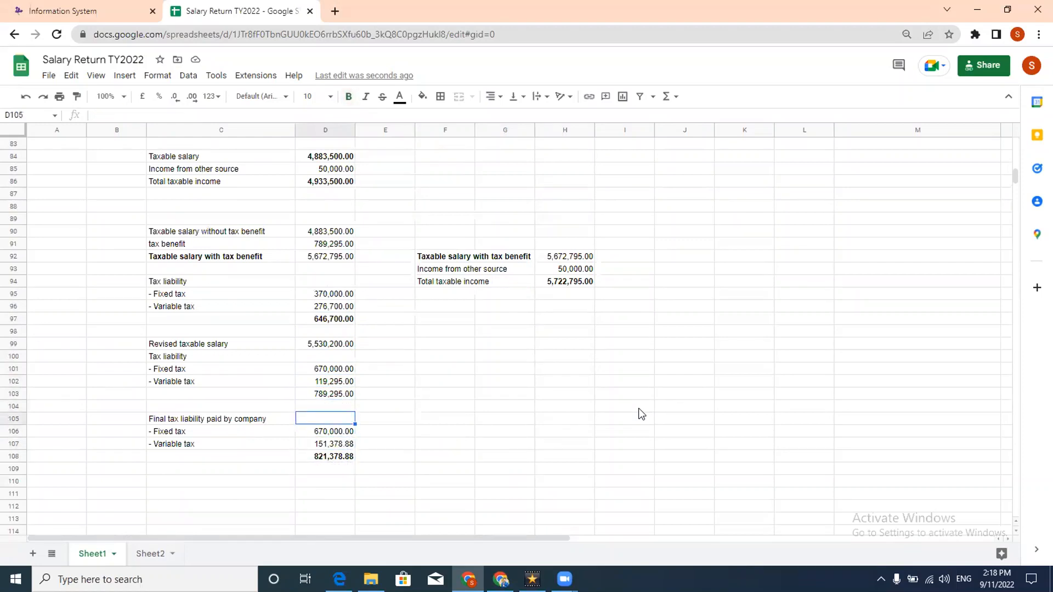
key("Right")
key("Right")
key("Up")
key("Up")
key("Up")
key("Up")
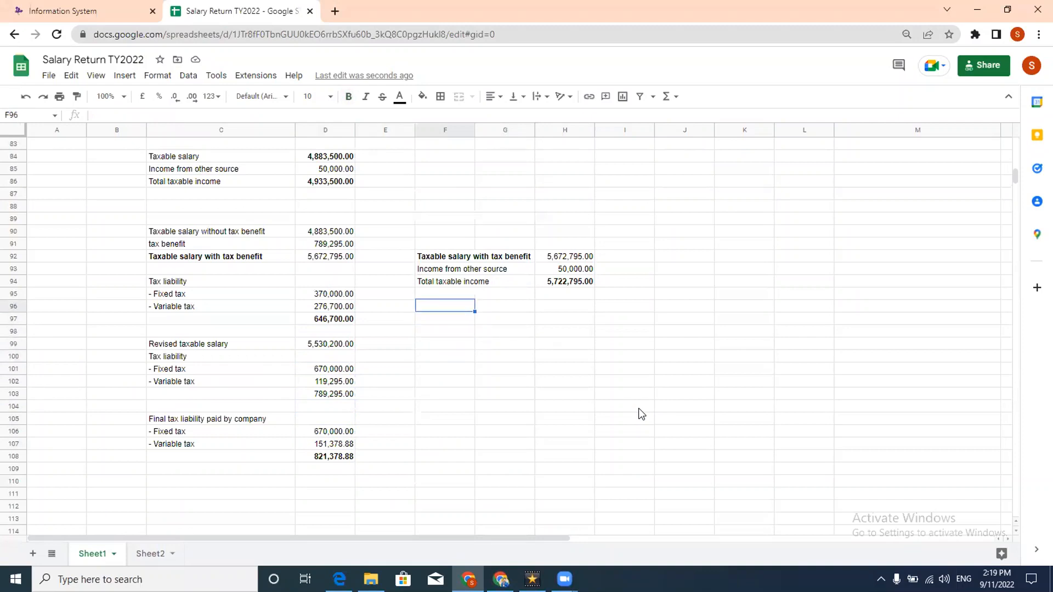
type("Fixe")
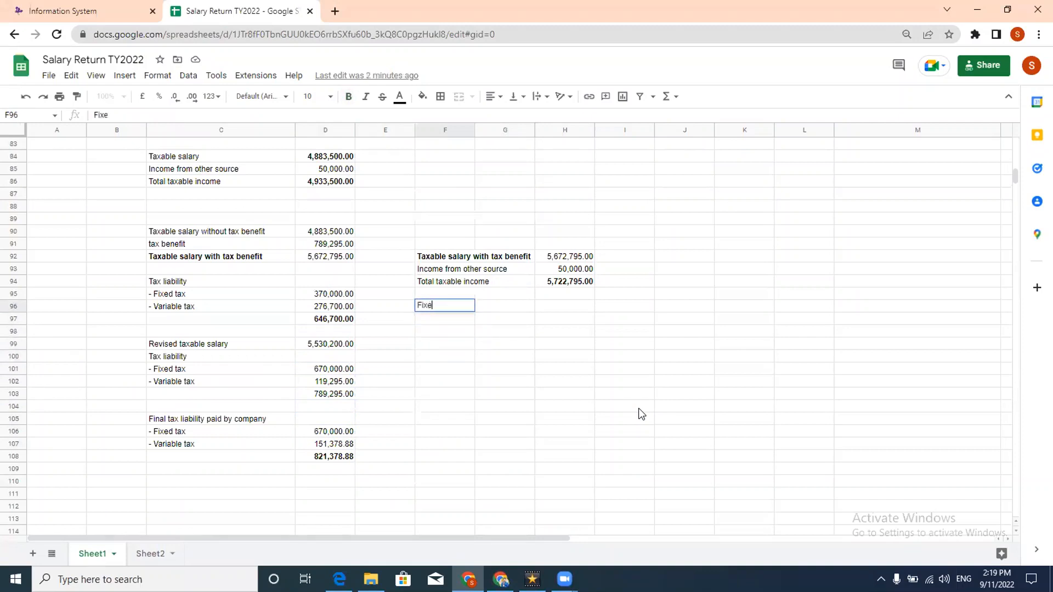
type("d Tax")
key("Return")
type("V")
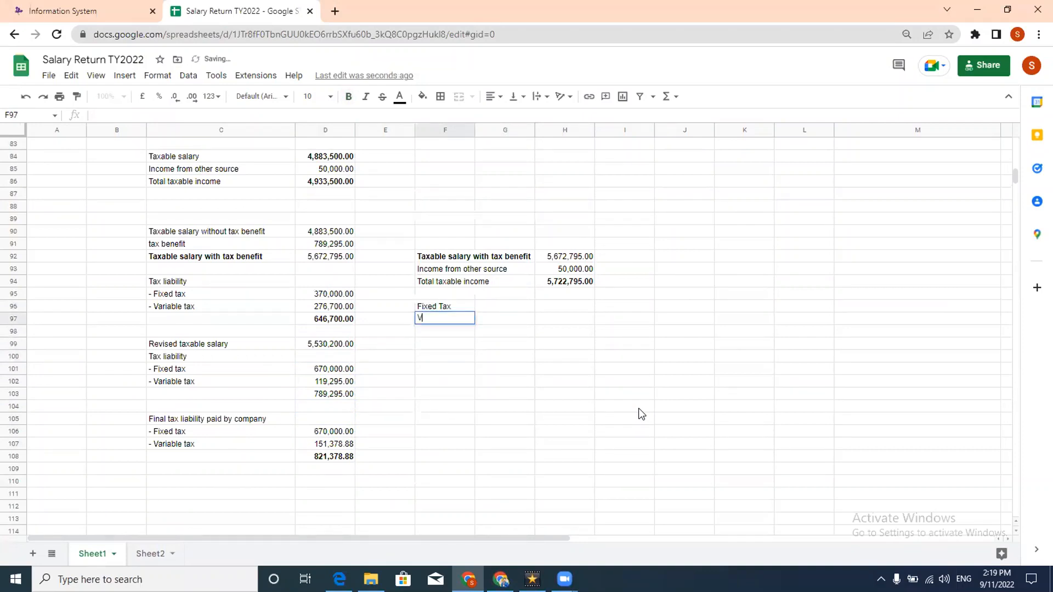
type("ariable Tax")
key("Return")
Fill the Fixed Tax amount in H96 by referencing the 670,000 fixed tax in D101.
key("Up")
key("Up")
key("Right")
key("Right")
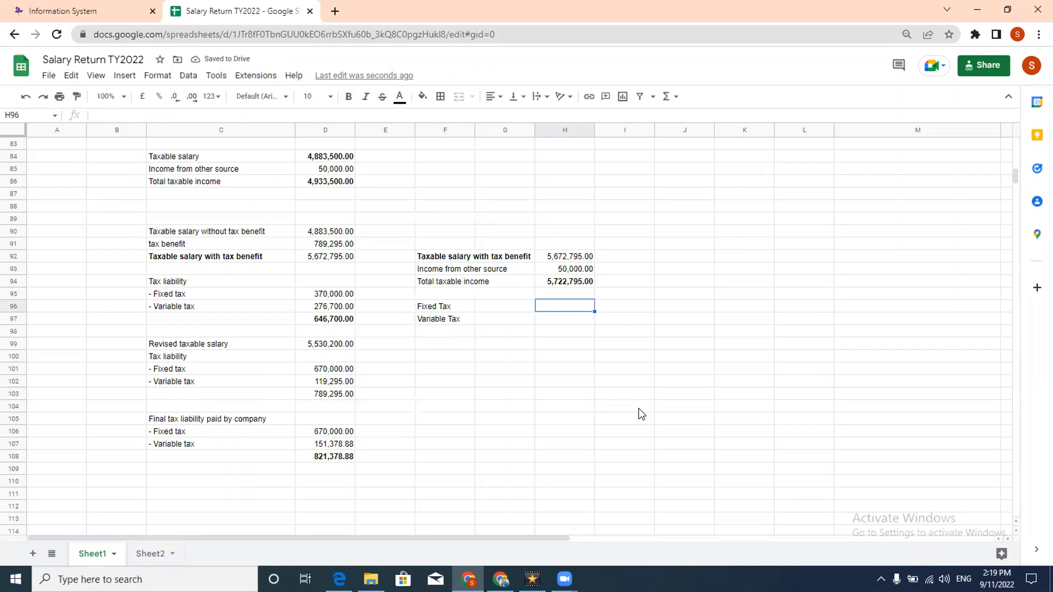
type("=")
key("Left")
key("Left")
key("Left")
key("Left")
key("Down")
key("Down")
key("Down")
key("Down")
key("Down")
key("Return")
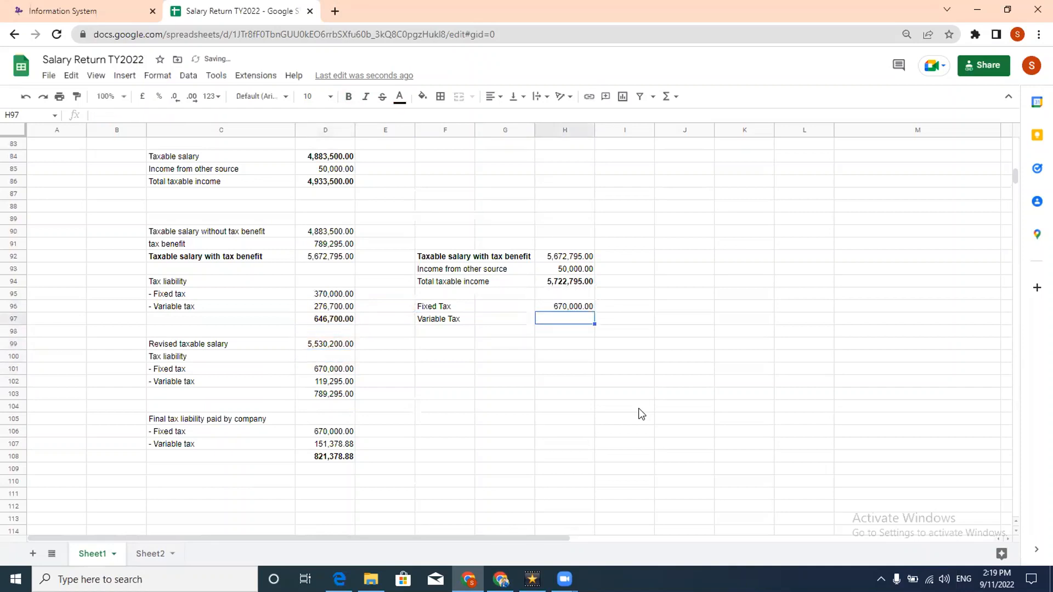
Enter the Variable Tax formula =22.5%*(H94-5000000) in H97.
type("=22.")
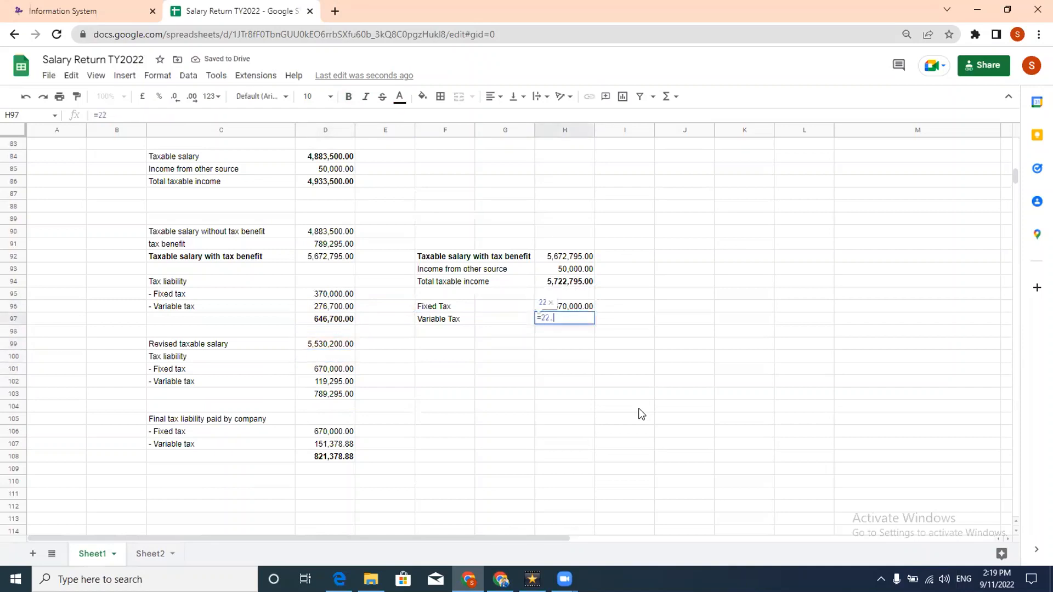
type("5%")
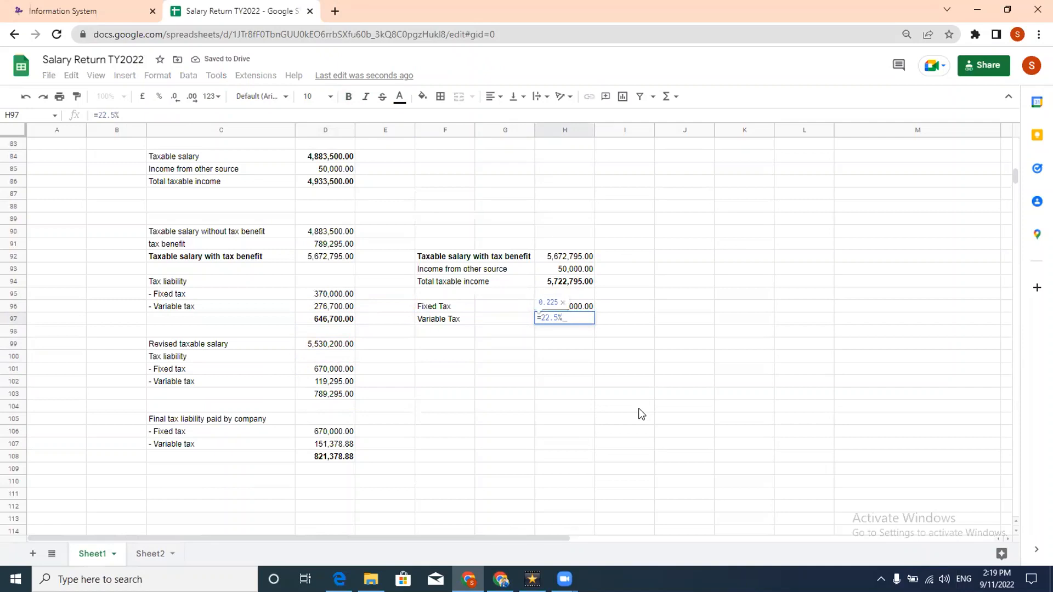
type("*(")
key("Up")
key("Up")
key("Up")
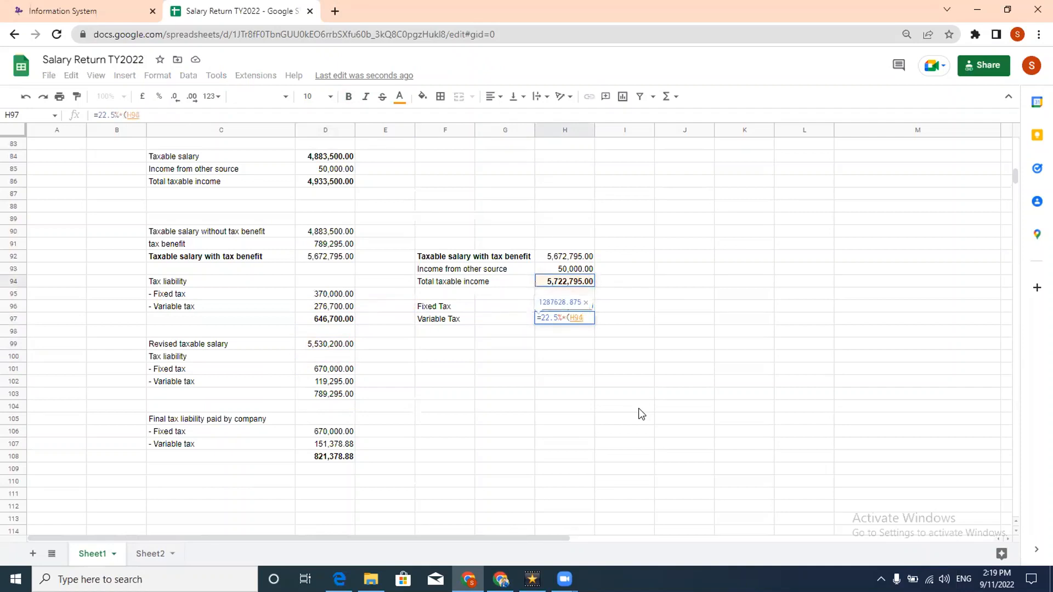
type("-5000000)")
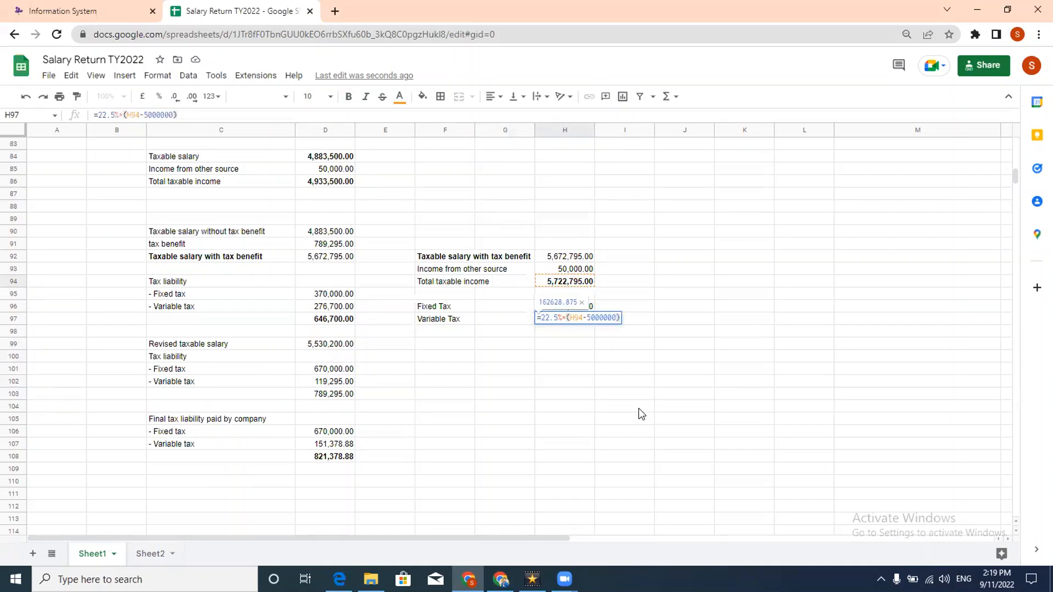
key("Return")
Format the fixed and variable tax amounts in H96:H97 as numbers with thousands separators and two decimals.
key("Up")
left_click(570, 307)
left_click_drag(571, 318, 570, 310)
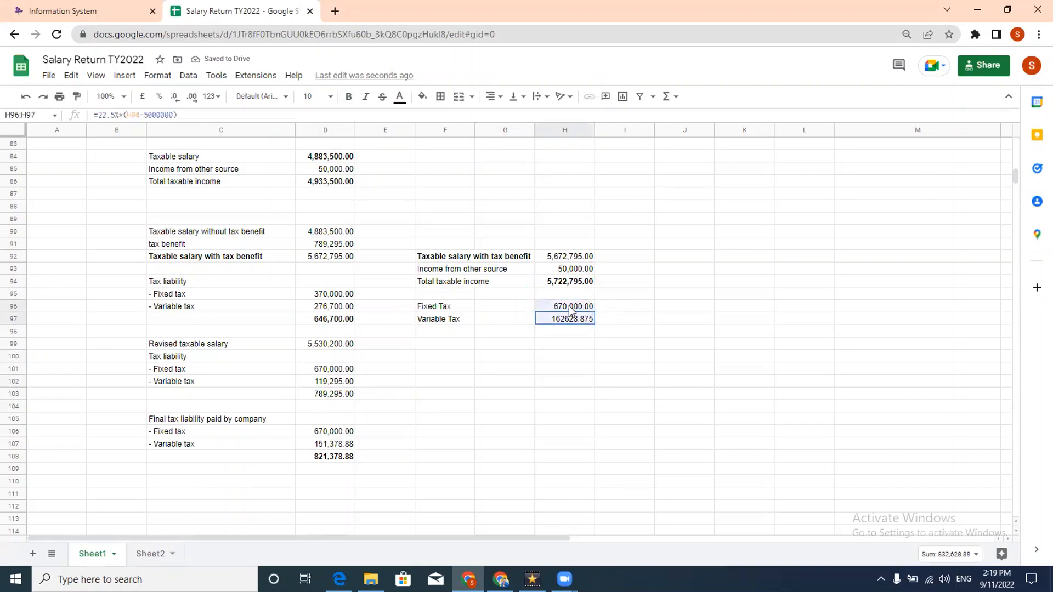
left_click(212, 97)
left_click(229, 251)
Total the fixed and variable tax in H98 by summing H96:H97.
left_click(583, 333)
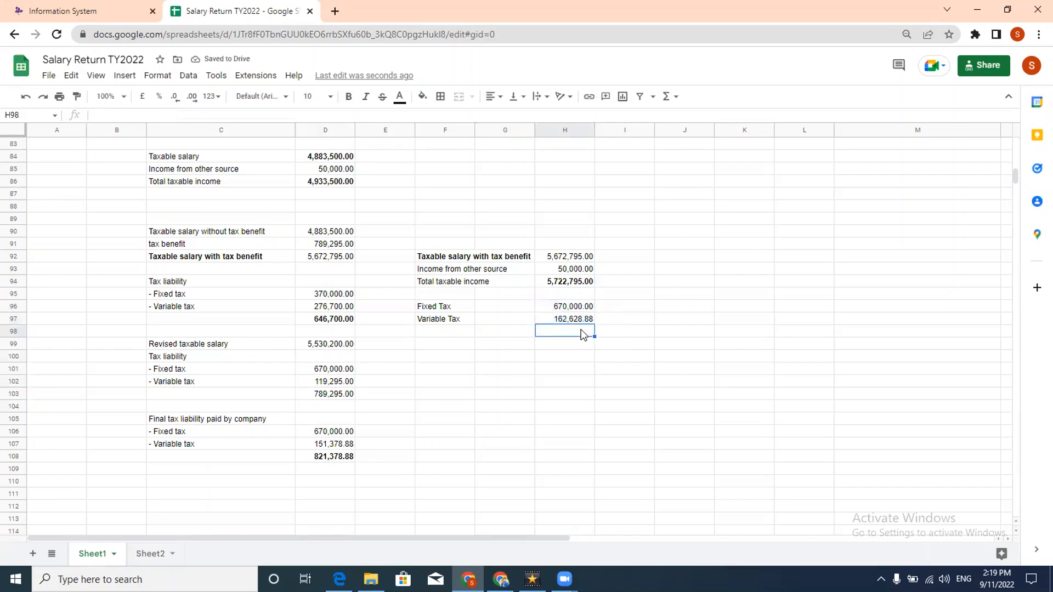
type("=sum")
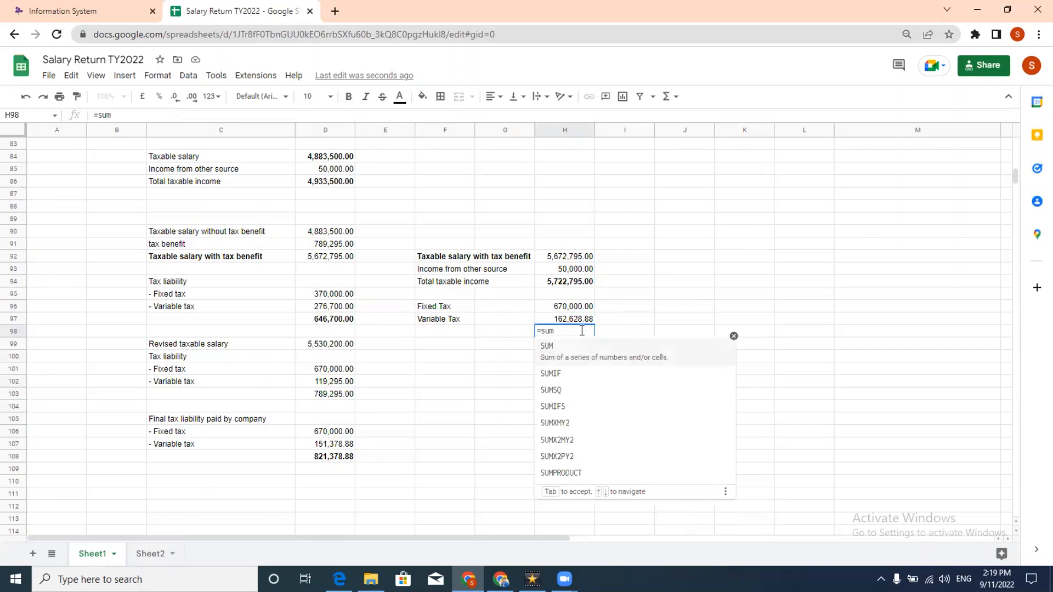
key("Tab")
key("Up")
key("Up")
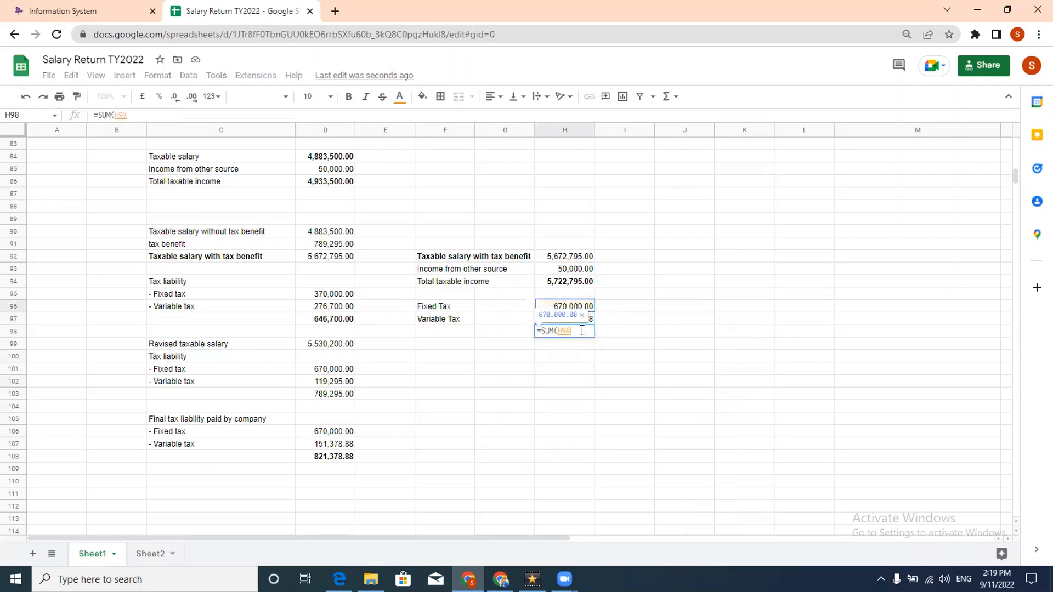
key("shift+Down")
key("Return")
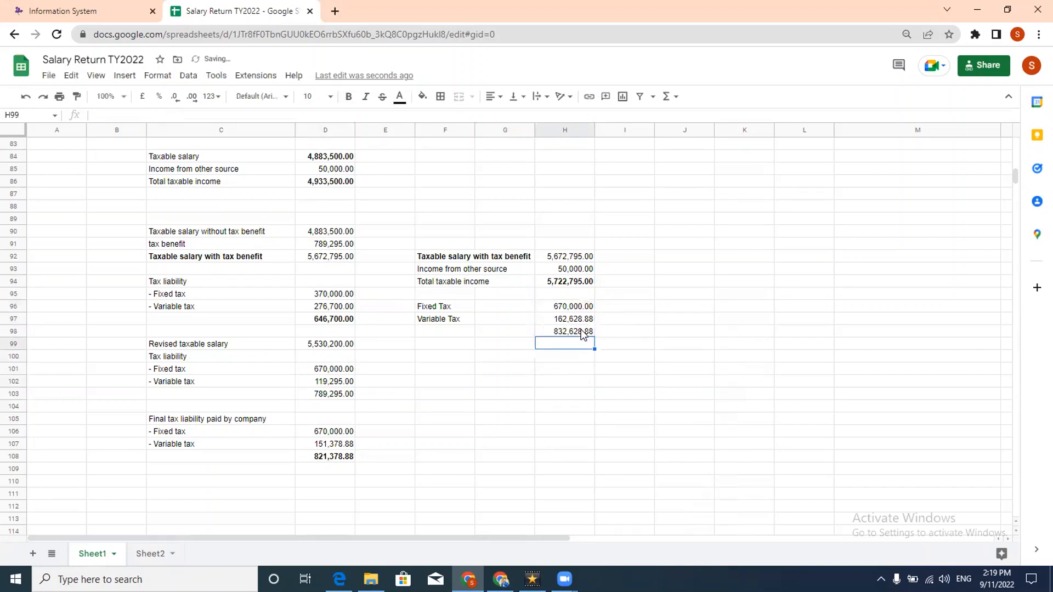
Compare the Normal Income Tax in the IRIS computations with the spreadsheet's tax total in H98 and the company-paid tax in D108.
left_click(107, 10)
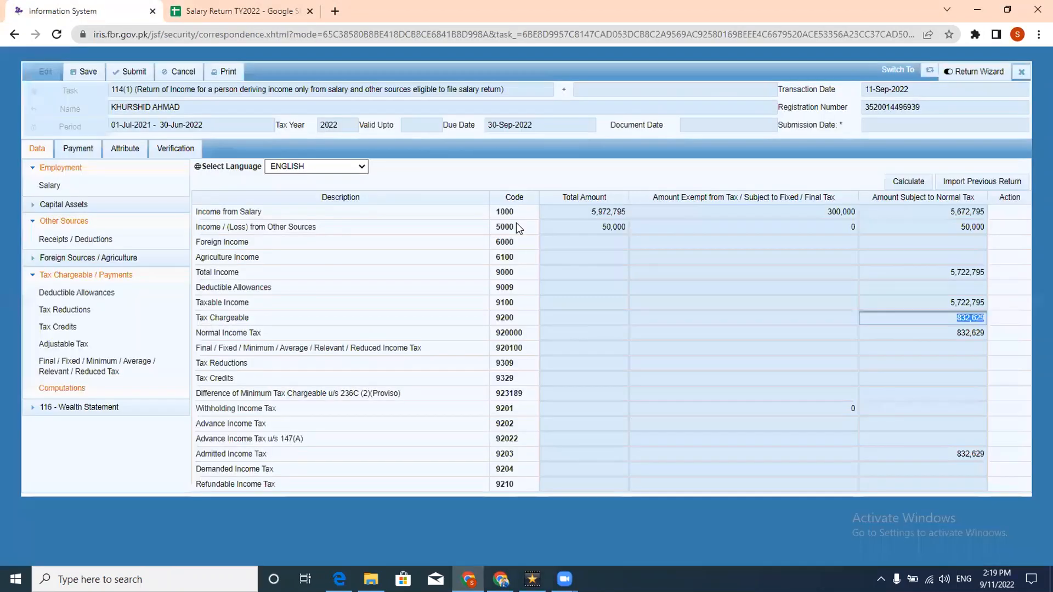
left_click(954, 334)
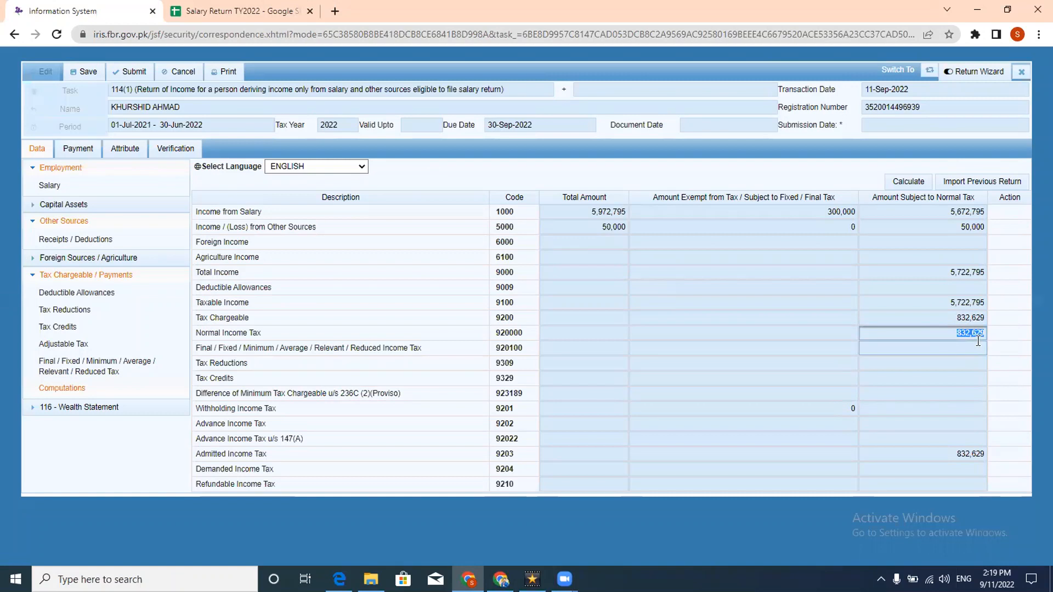
left_click(242, 11)
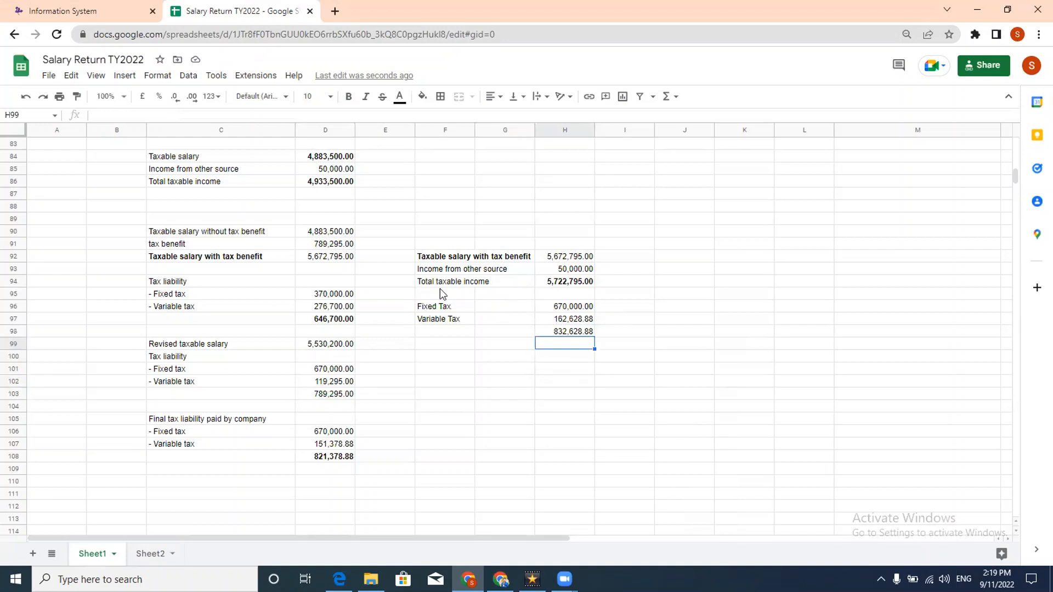
left_click(334, 456)
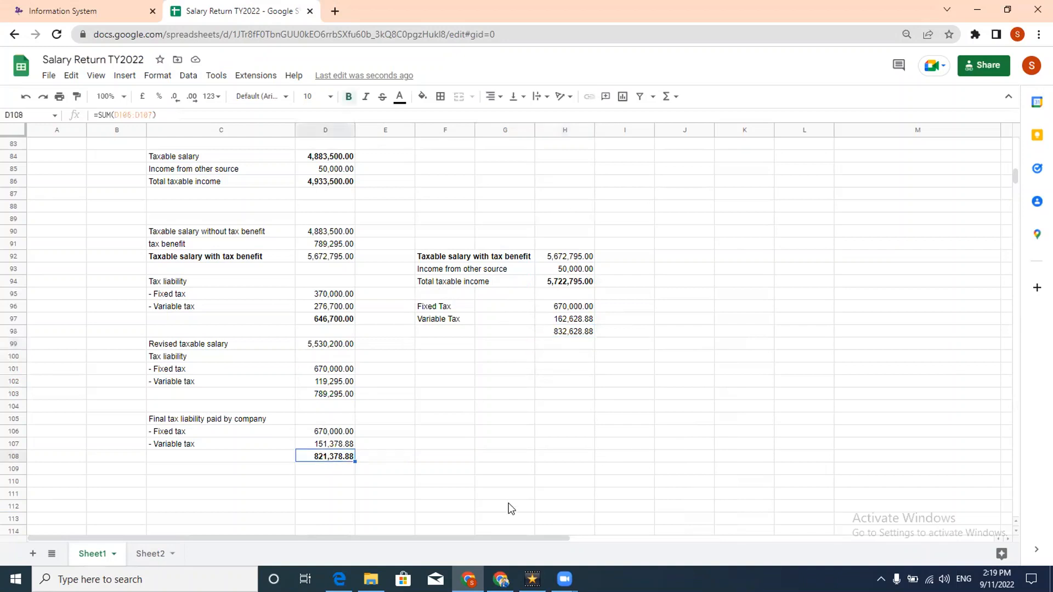
left_click(574, 334)
Enter the 821,378.88 from D108 as tax deducted for Salary of Employees u/s 149 in the IRIS Adjustable Tax section and recalculate.
left_click(347, 460)
left_click(95, 8)
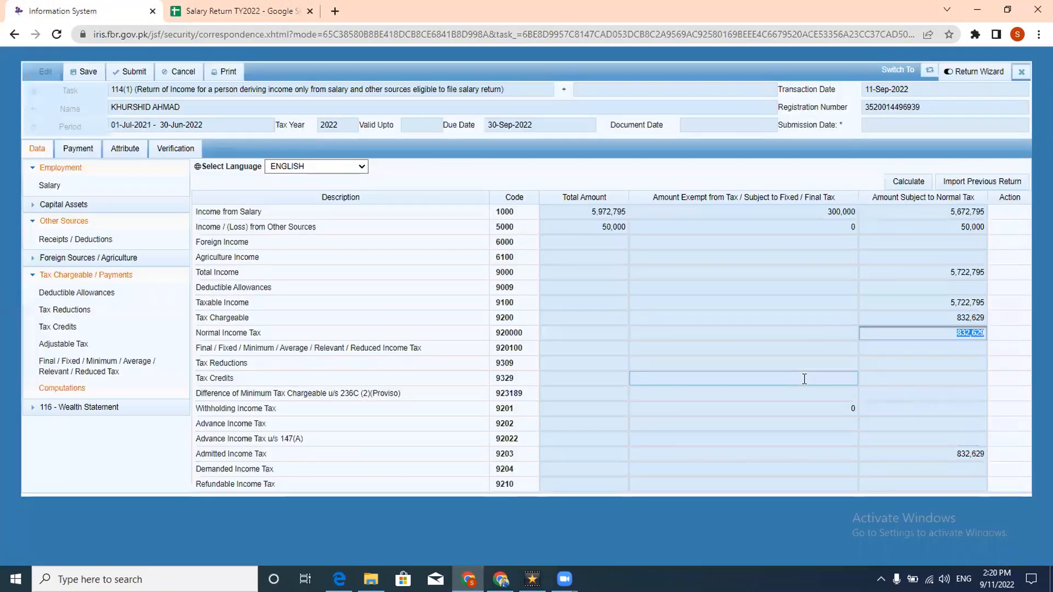
left_click(119, 350)
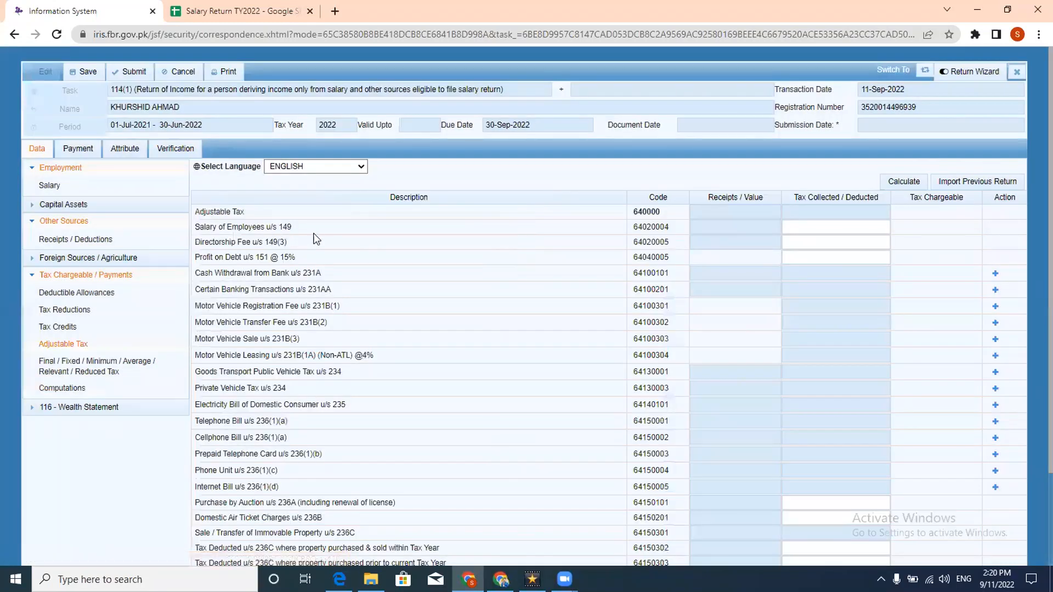
left_click(795, 229)
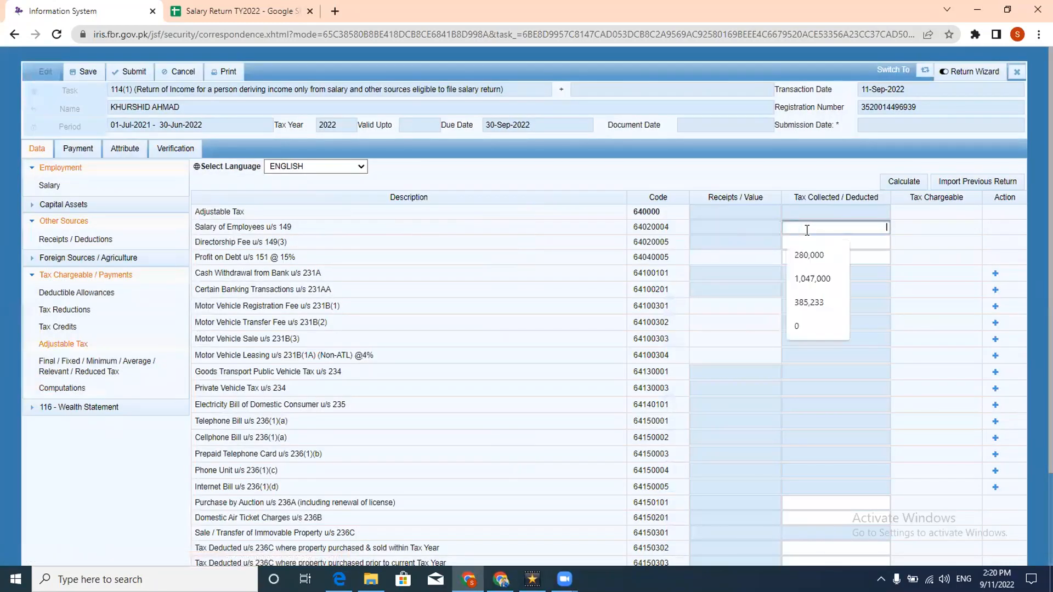
type("821,378.88")
left_click(904, 246)
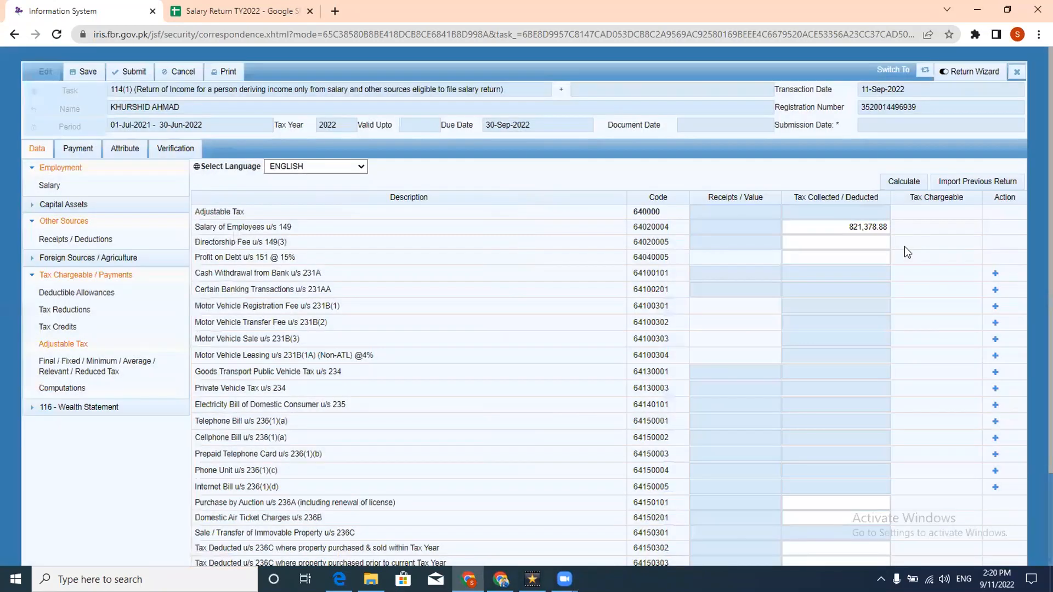
left_click(906, 184)
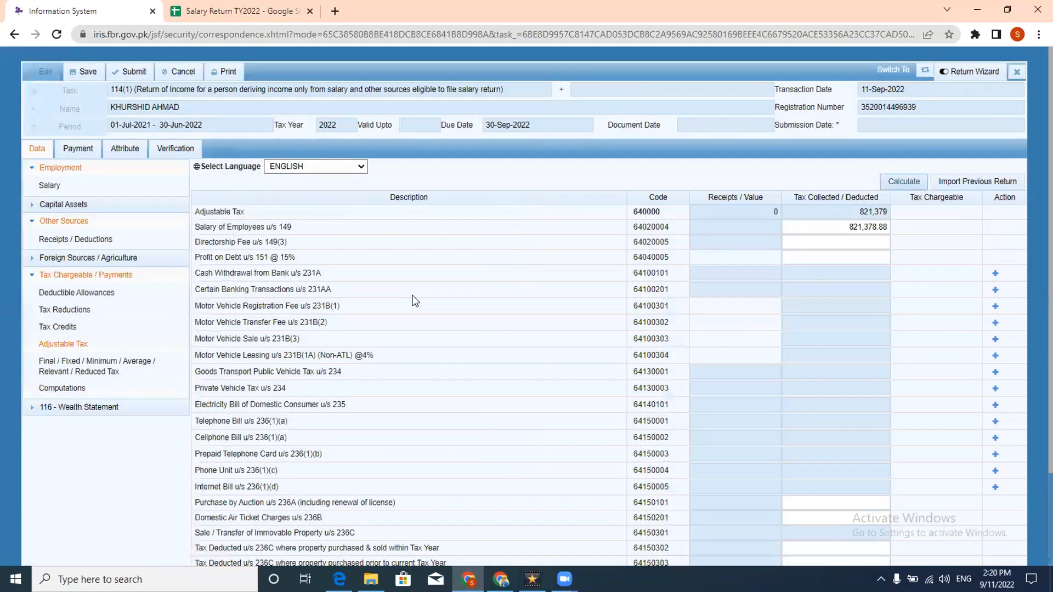
Check the Withholding Income Tax and Admitted Income Tax amounts in the IRIS computations.
left_click(100, 393)
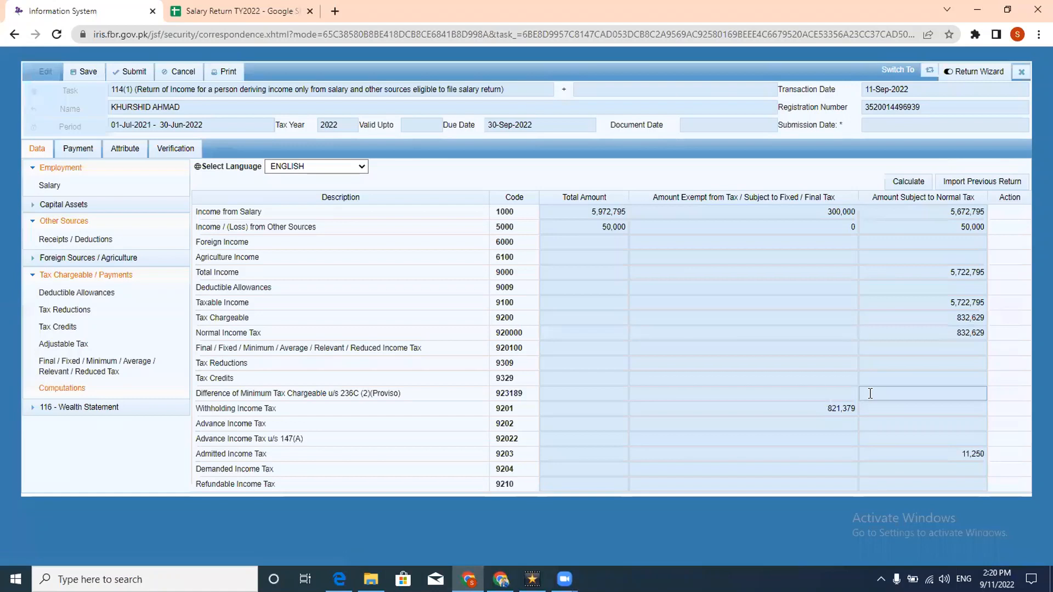
left_click_drag(826, 409, 858, 407)
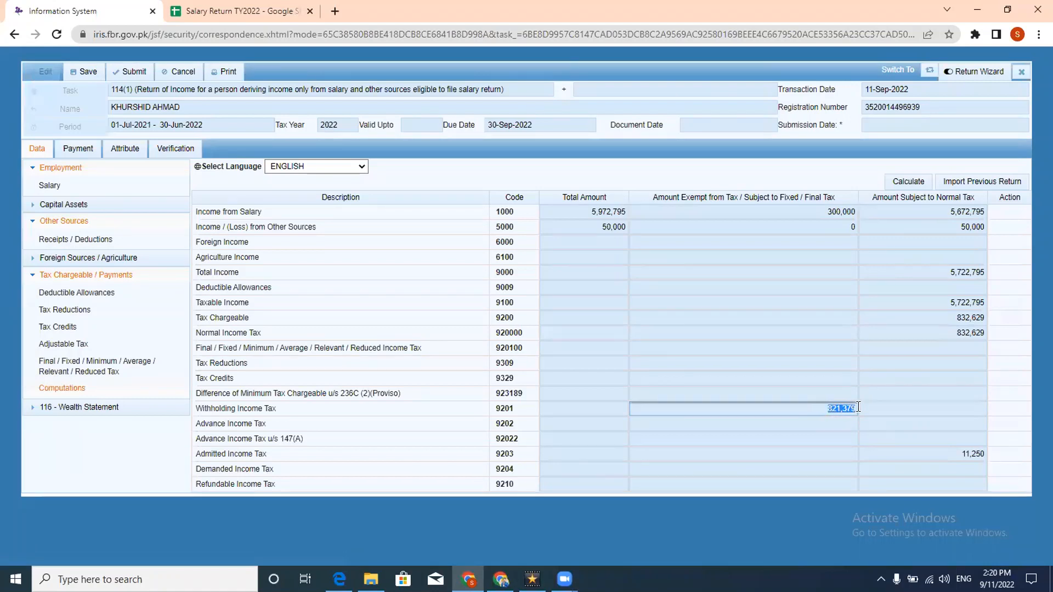
left_click(955, 455)
left_click_drag(956, 454, 986, 453)
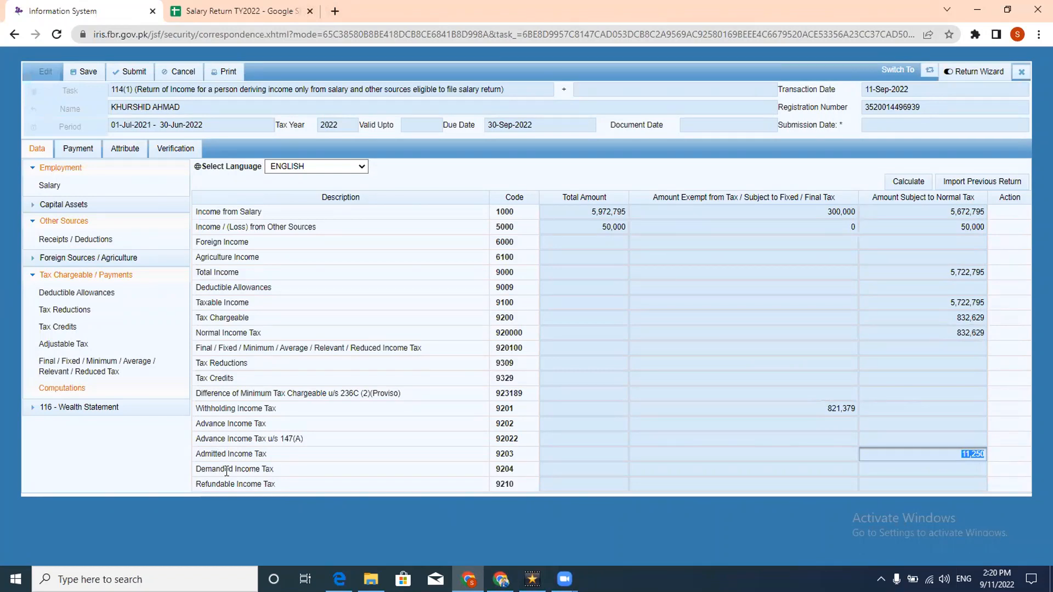
Review the spreadsheet's notes and example amounts for admitted, demanded and refundable income tax in K14:O16.
left_click(223, 9)
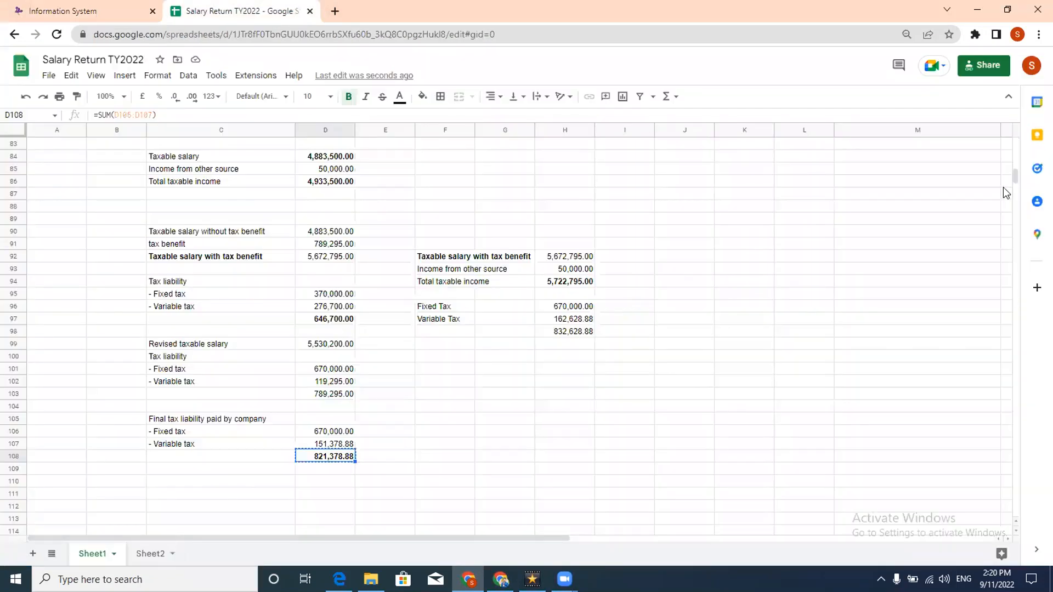
left_click_drag(1012, 179, 1014, 150)
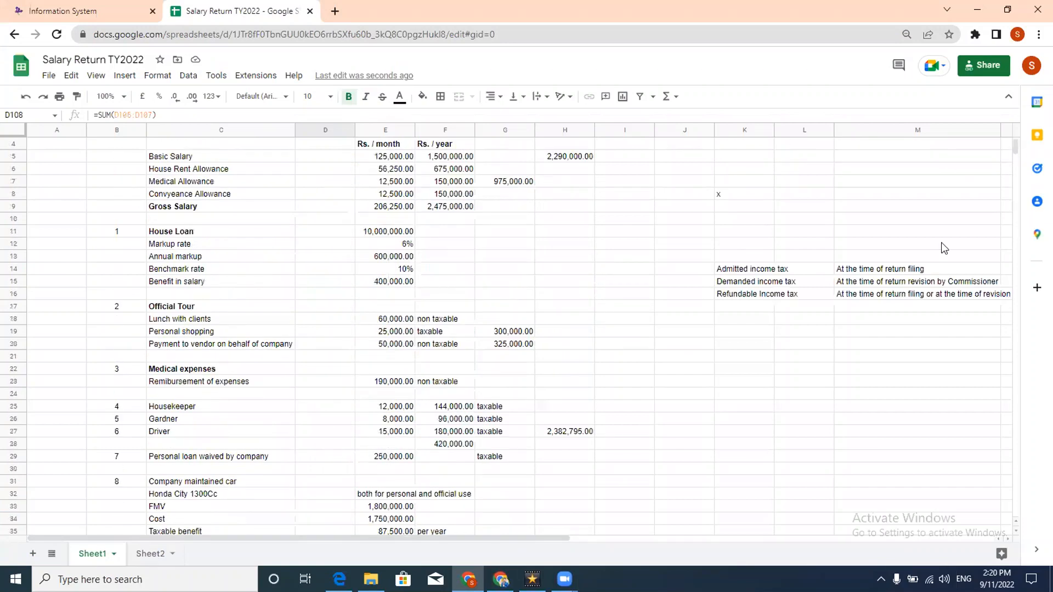
left_click(779, 256)
key("Right")
key("Right")
key("Right")
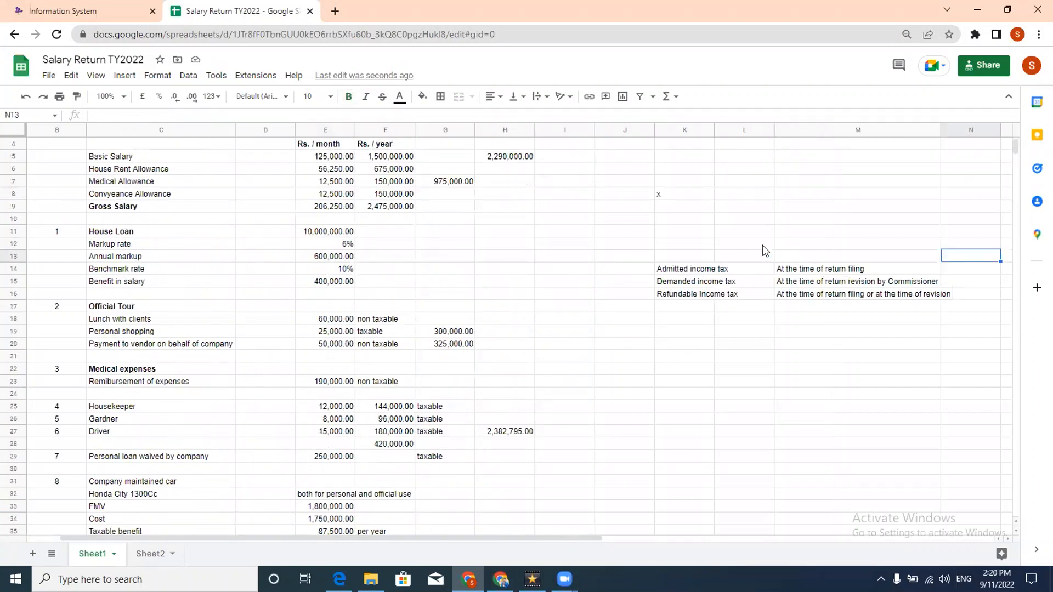
key("Left")
key("Left")
key("Left")
key("Right")
key("Right")
key("Right")
key("Right")
key("Left")
key("Left")
key("Left")
key("Left")
key("Left")
key("Down")
key("Down")
key("Right")
key("Right")
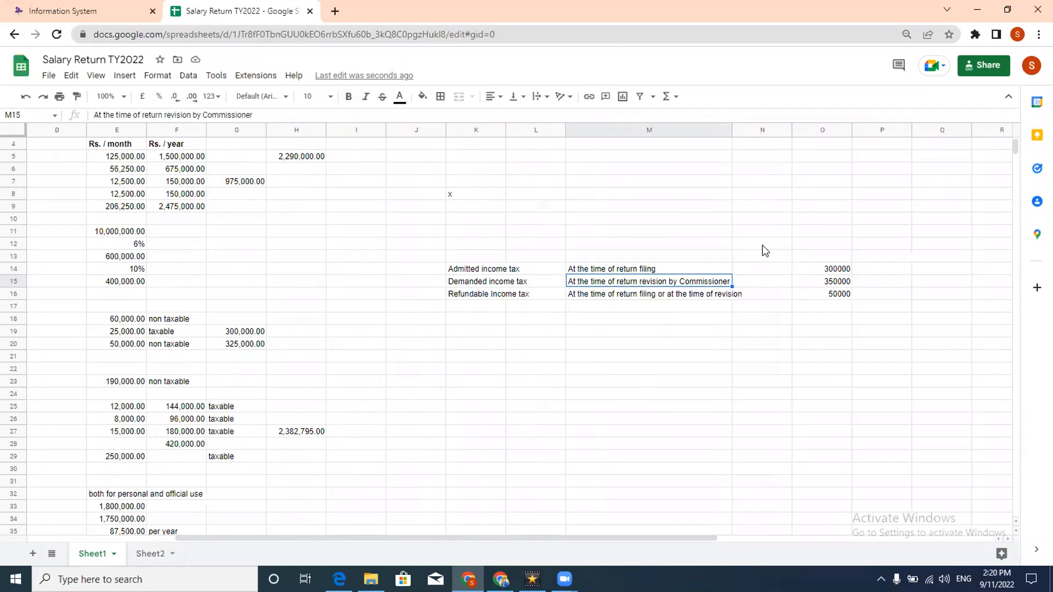
key("Left")
key("Left")
key("Down")
key("Right")
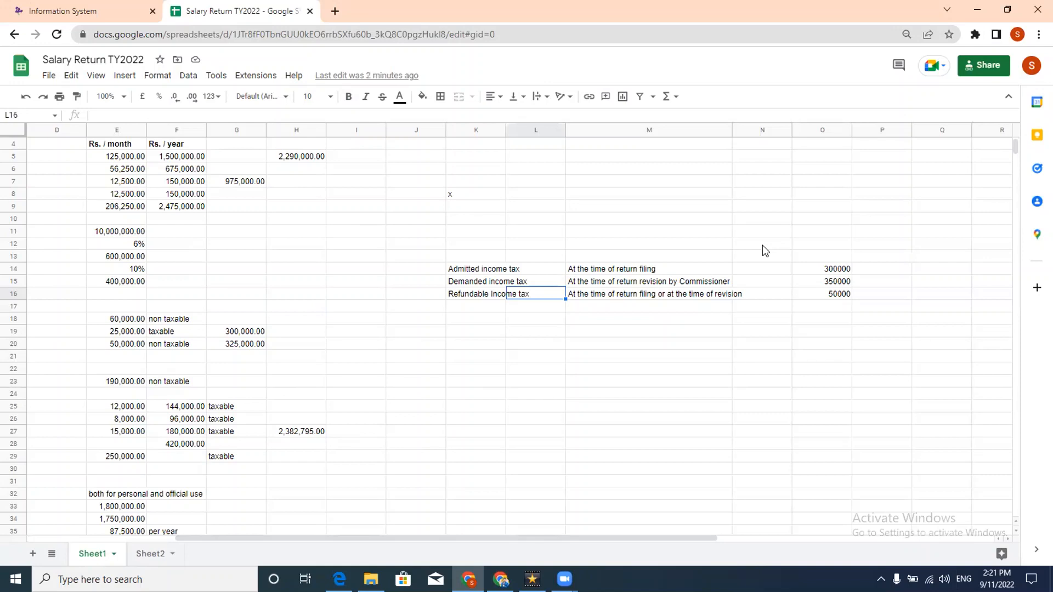
Go back to the beginning of the sheet and switch to the IRIS computations.
key("Left")
key("Left")
key("Left")
key("Left")
key("Left")
key("Left")
key("Left")
key("Left")
key("Left")
key("Left")
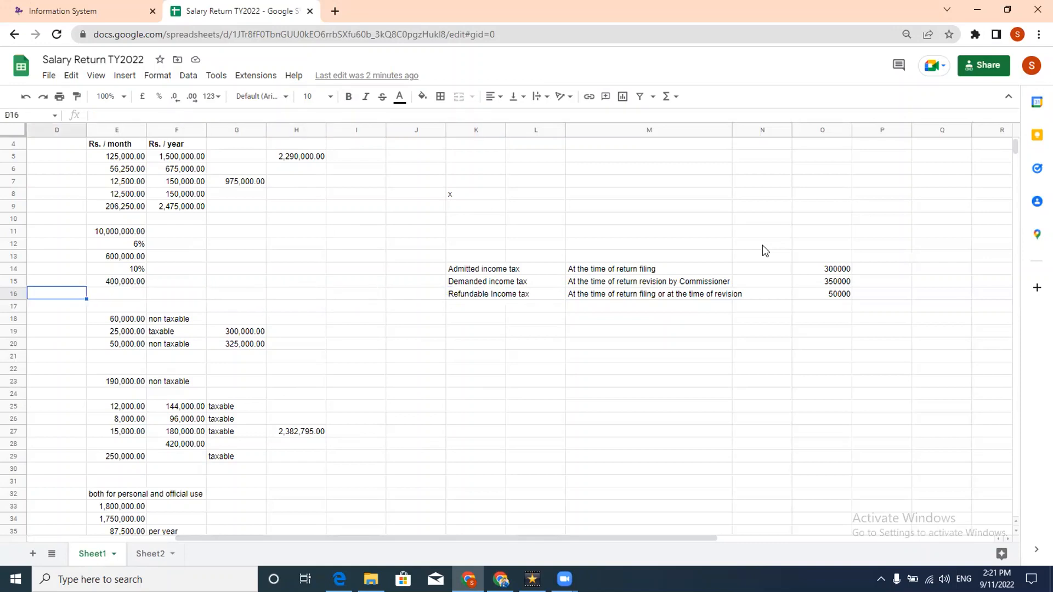
key("Up")
key("Up")
key("Up")
key("Up")
key("Up")
key("Up")
key("Up")
key("Up")
key("Up")
key("Up")
key("Up")
key("Up")
key("Up")
key("Up")
key("Up")
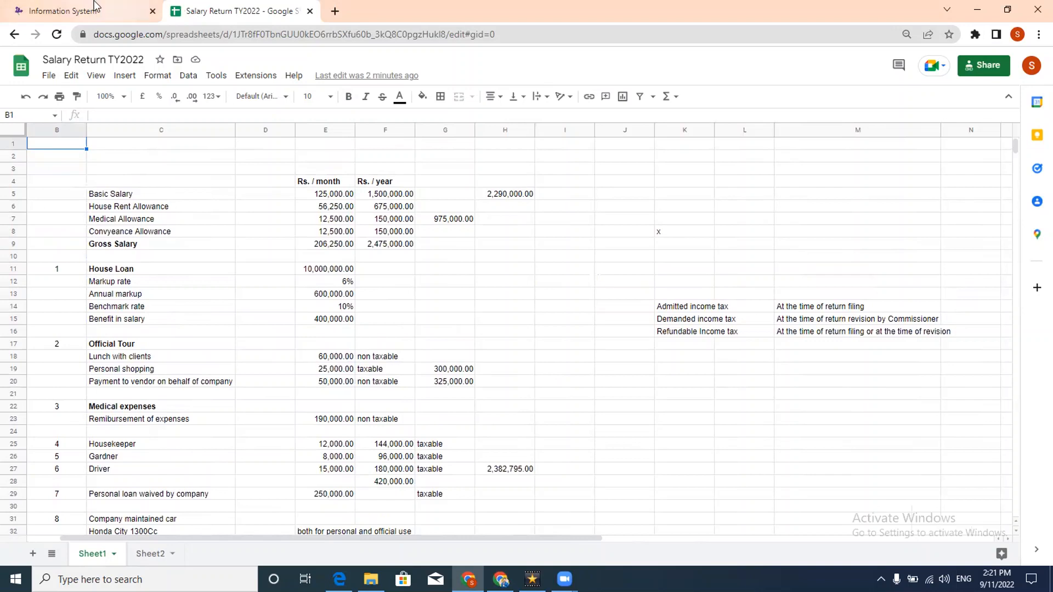
left_click(115, 11)
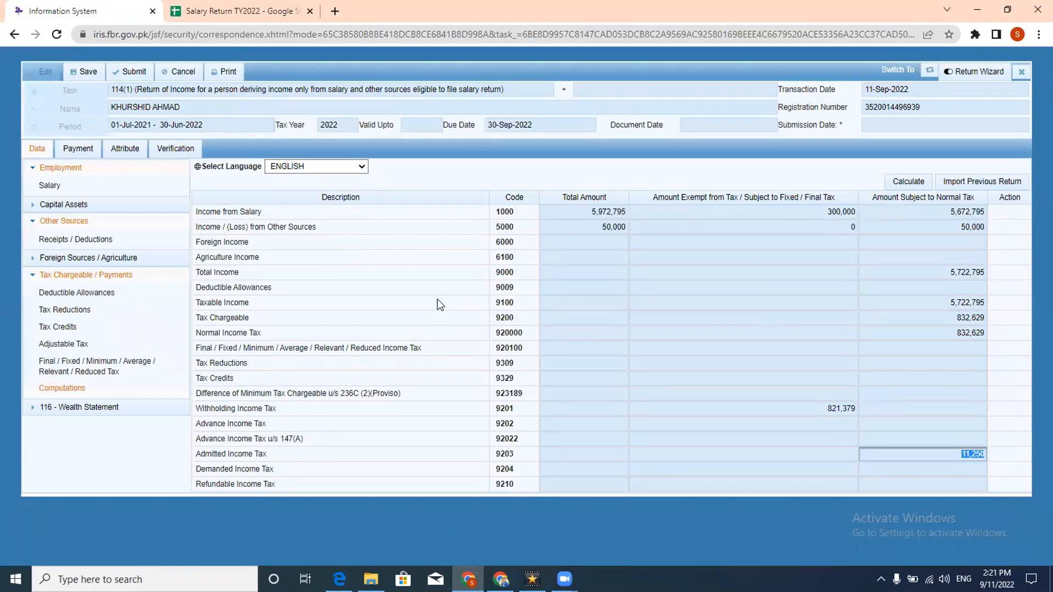